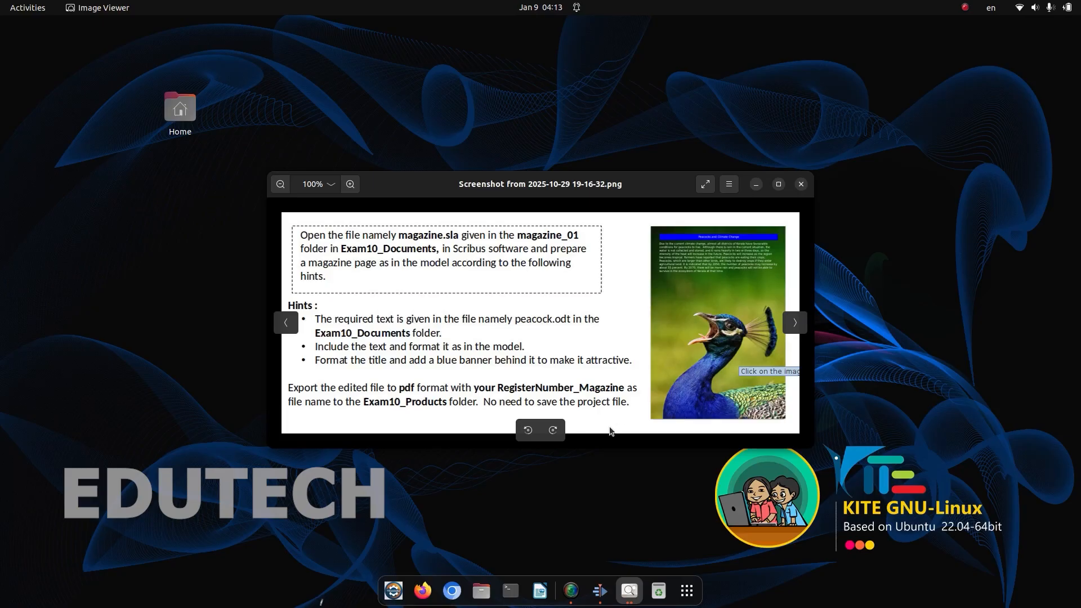
# - Show the Malayalam version of the exam question, and open the Exam10_Documents folder from the home folder to view its files
pyautogui.press('Right')
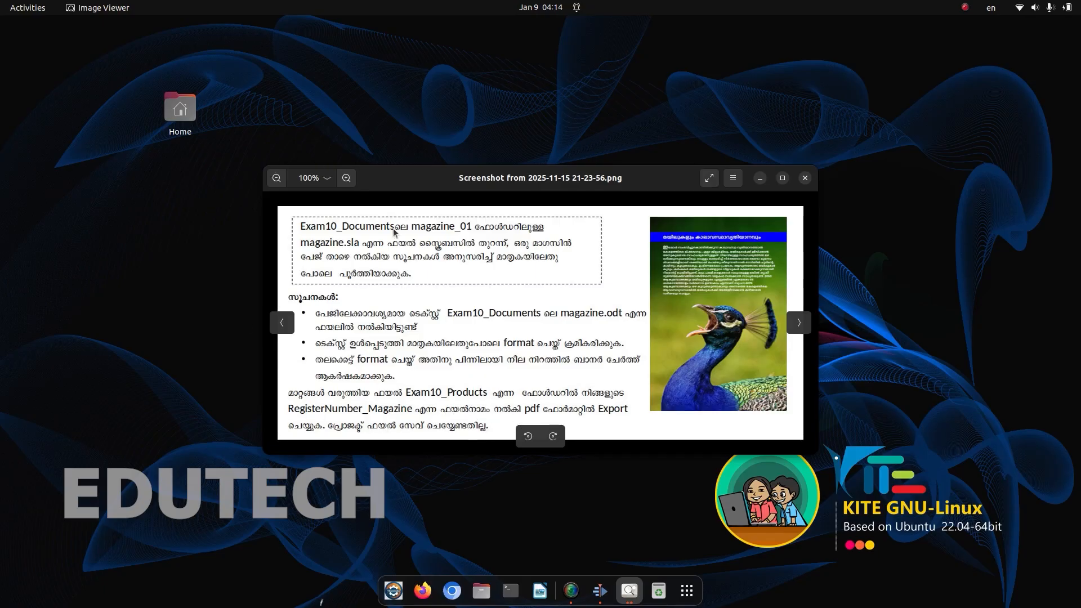
pyautogui.click(182, 109)
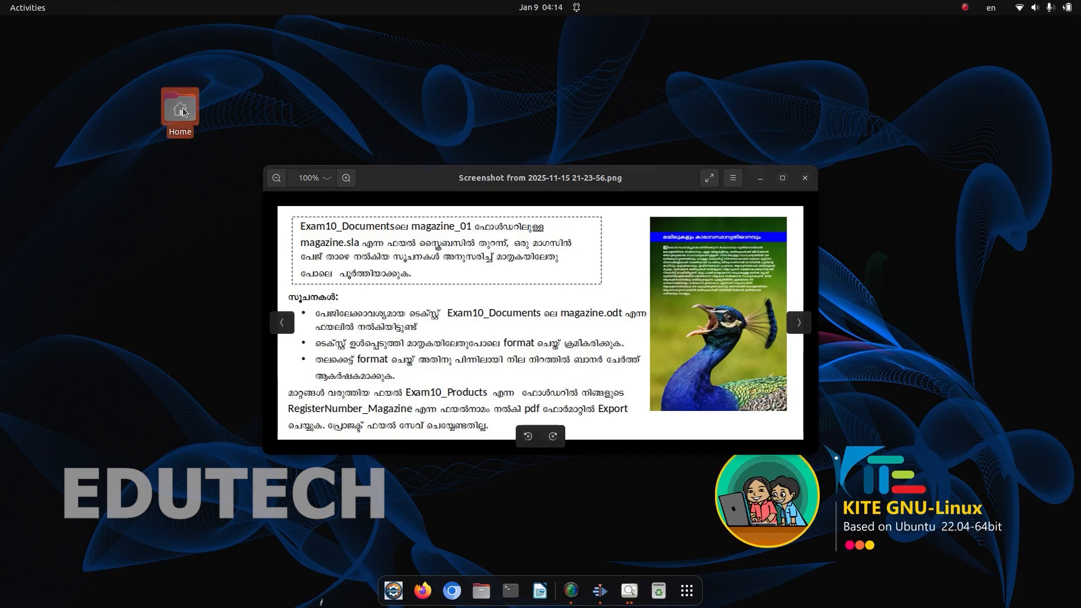
pyautogui.doubleClick(182, 110)
pyautogui.doubleClick(813, 81)
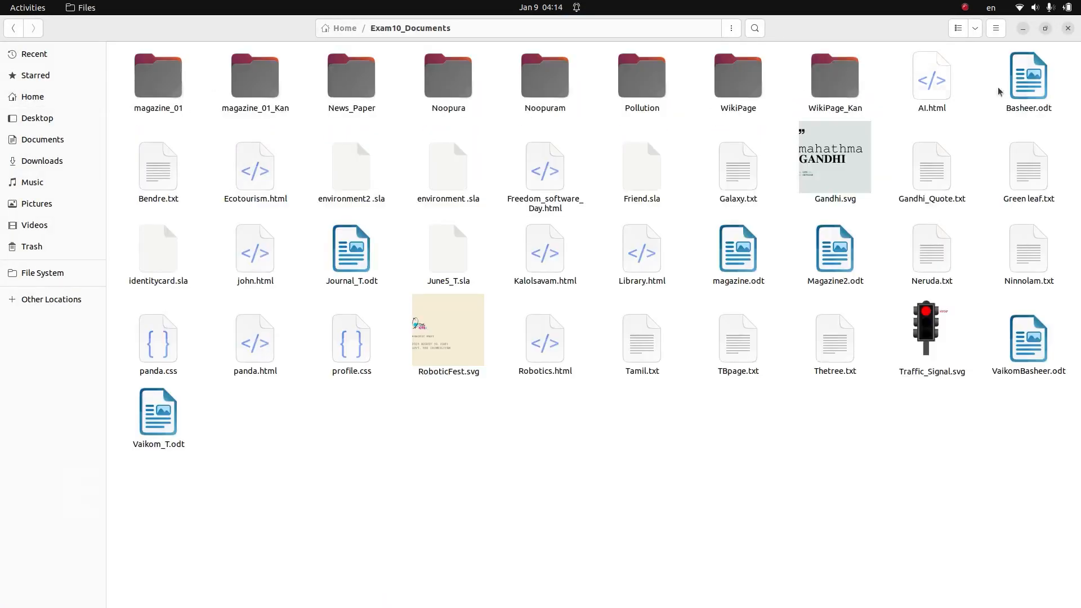
pyautogui.click(1023, 28)
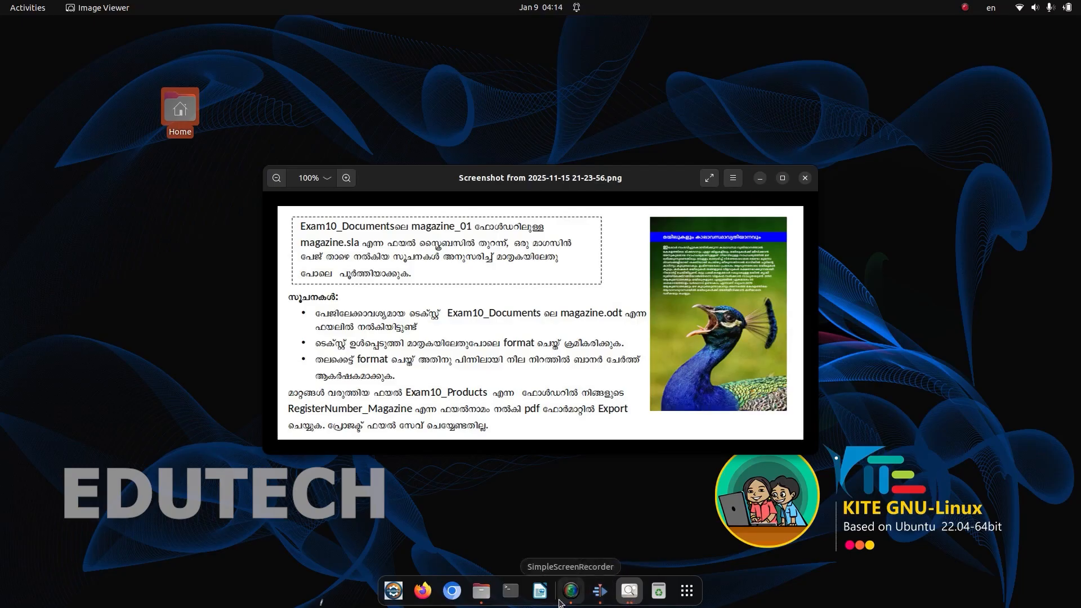
# - Open magazine.sla from the magazine_01 folder inside Exam10_Documents in Scribus
pyautogui.click(482, 591)
pyautogui.doubleClick(163, 92)
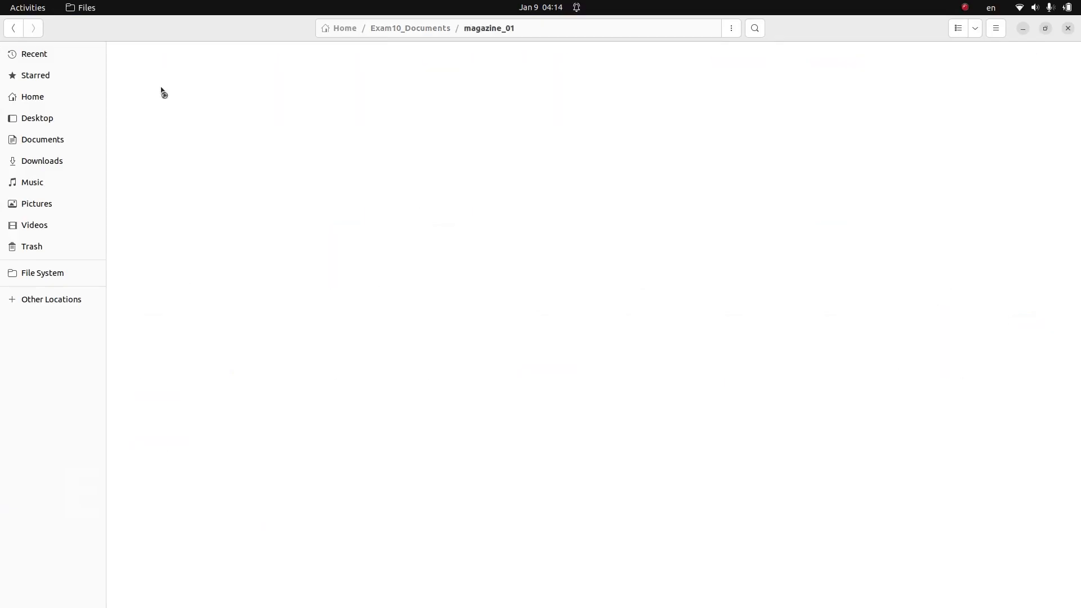
pyautogui.click(509, 93)
pyautogui.doubleClick(509, 93)
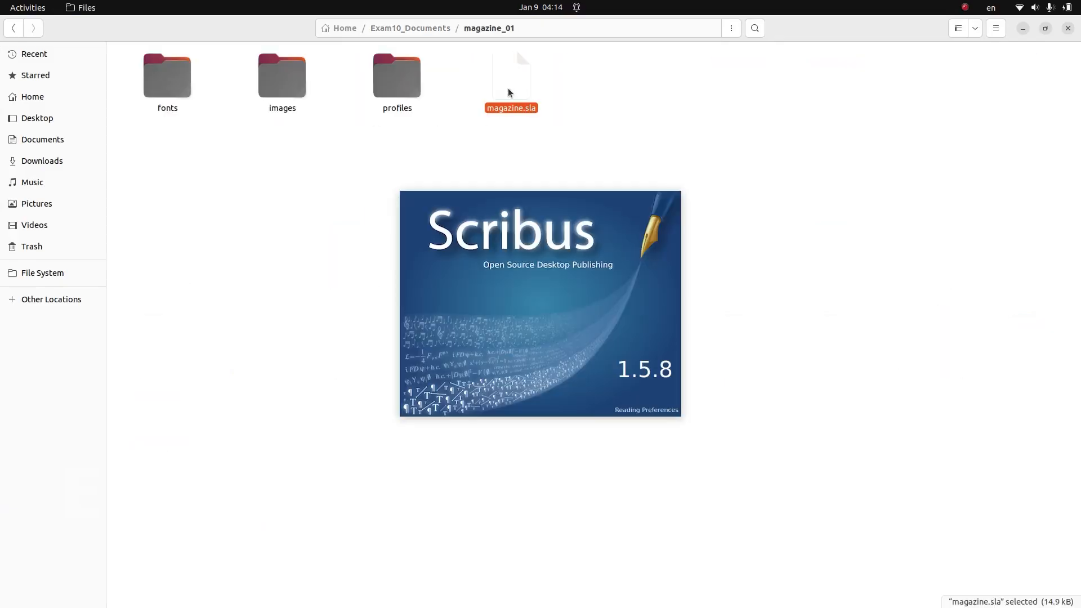
# - Examine the peacock magazine page from top to bottom at several zoom levels, ending at 60 %
pyautogui.scroll(-5, 569, 315)
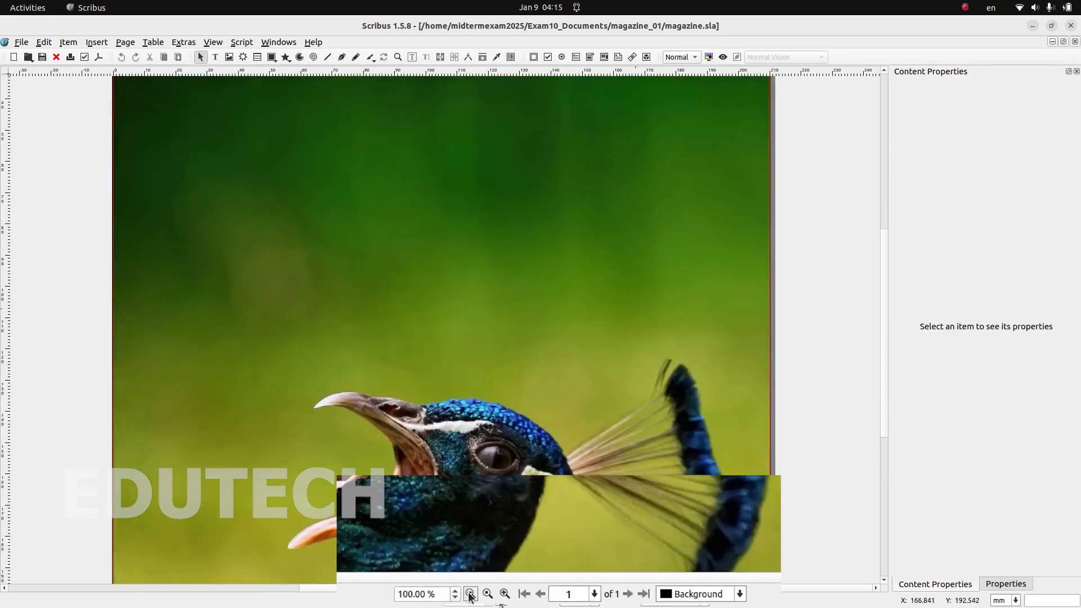
pyautogui.click(500, 601)
pyautogui.click(501, 601)
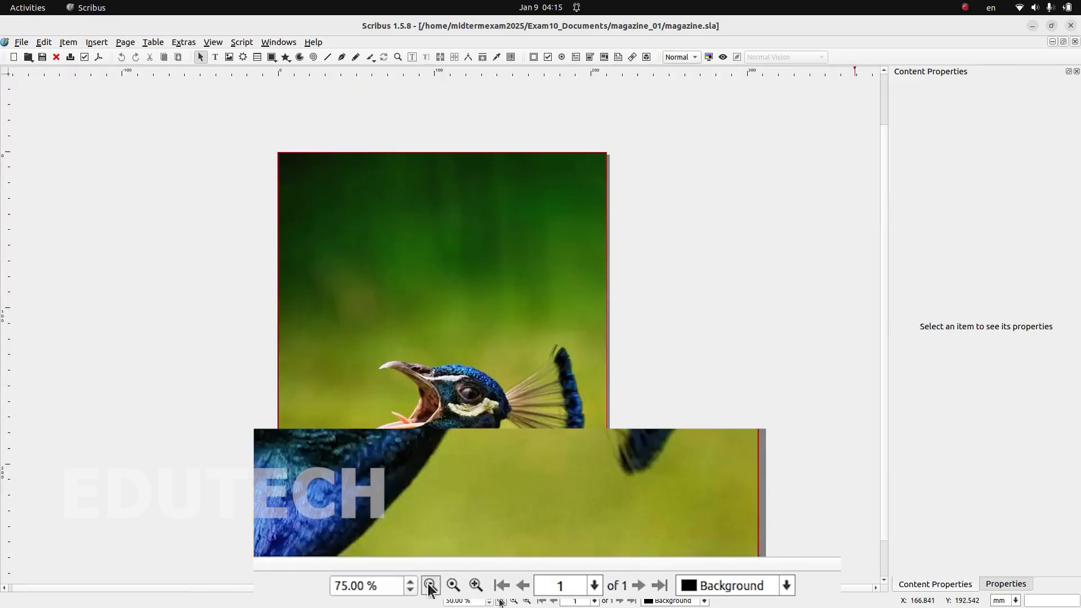
pyautogui.click(501, 601)
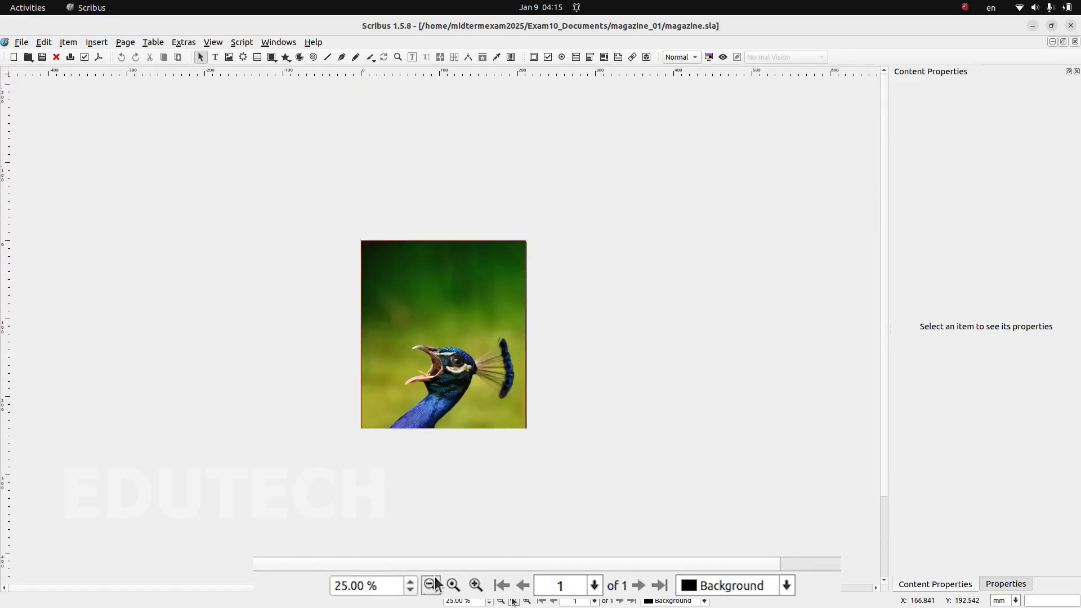
pyautogui.click(512, 601)
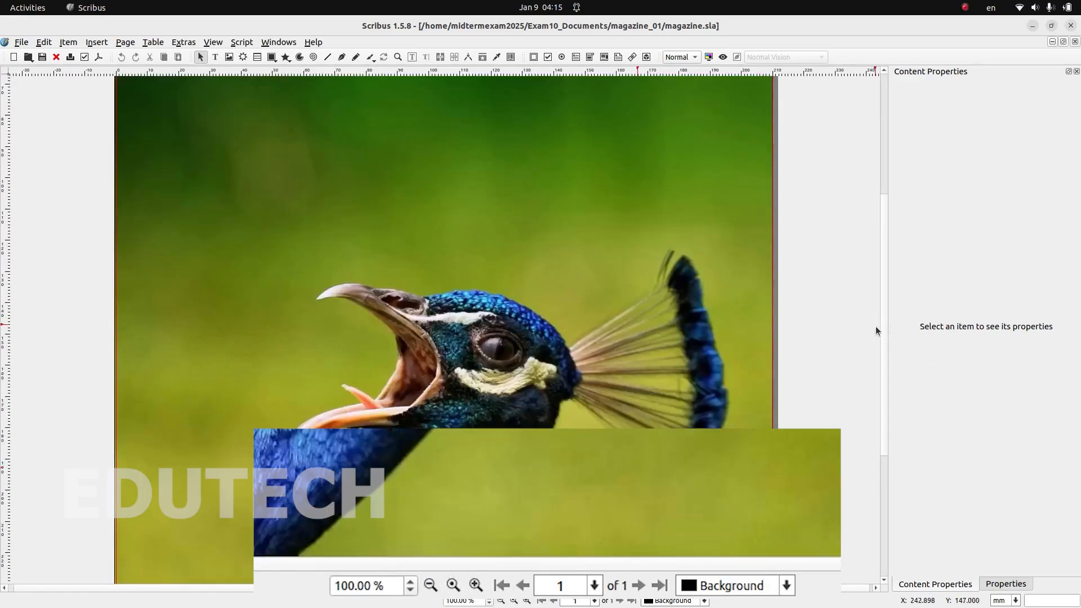
pyautogui.scroll(-3, 885, 360)
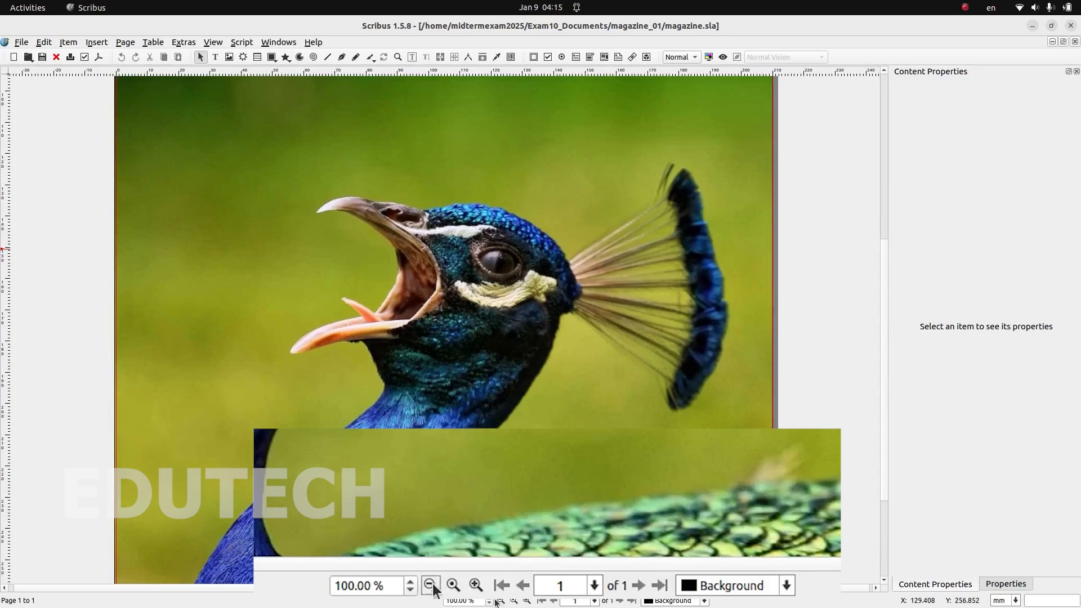
pyautogui.click(489, 604)
pyautogui.click(489, 604)
pyautogui.click(489, 604)
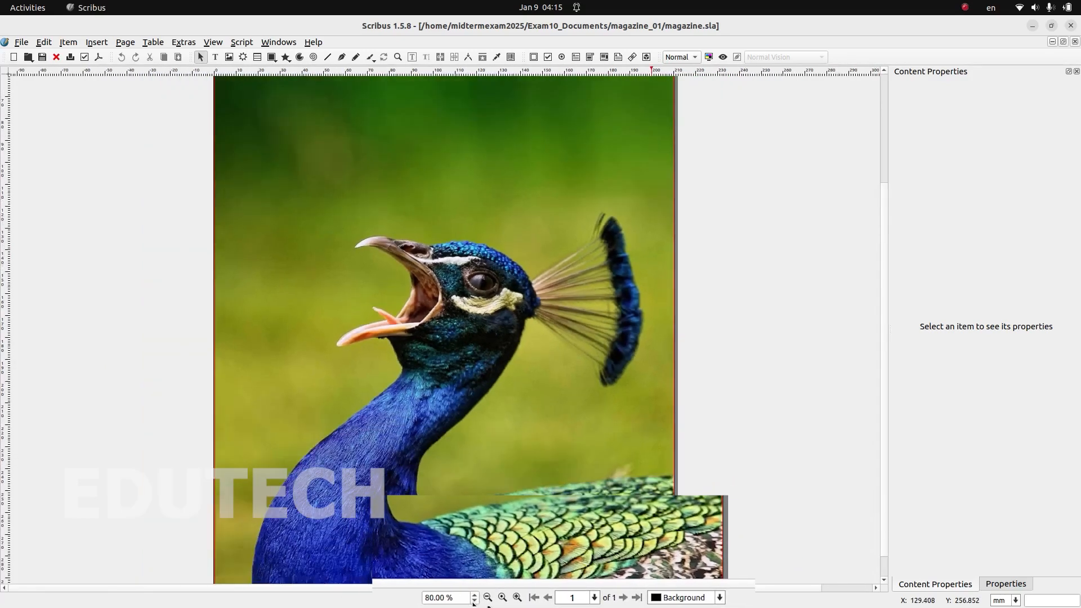
pyautogui.click(488, 603)
pyautogui.click(488, 603)
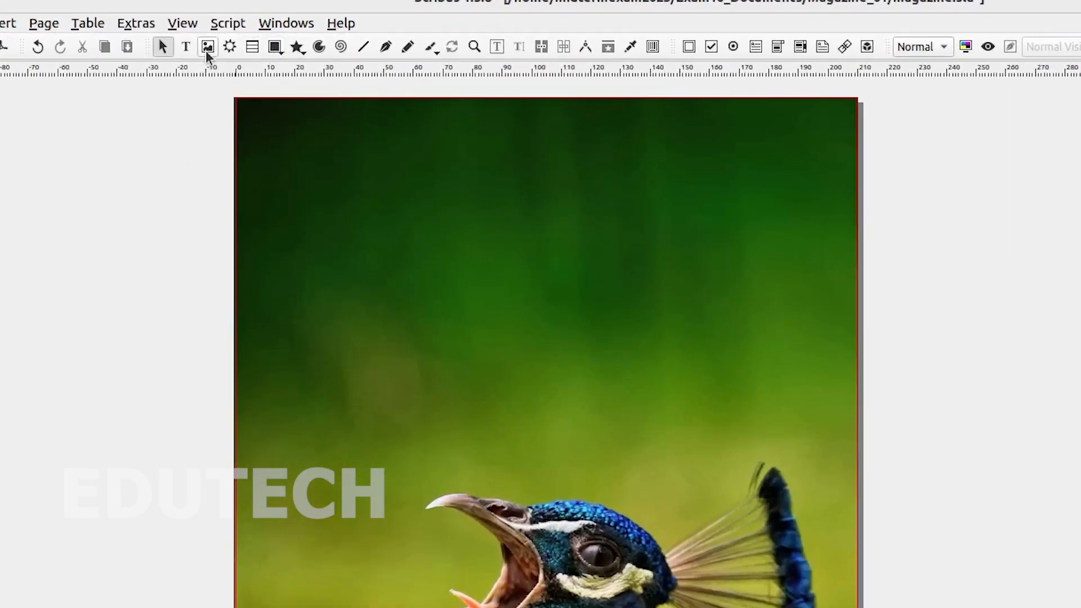
# - Draw a text frame about 193 mm wide and 106 mm high across the upper page, above the peacock's head
pyautogui.click(186, 48)
pyautogui.moveTo(257, 144); pyautogui.dragTo(566, 355)
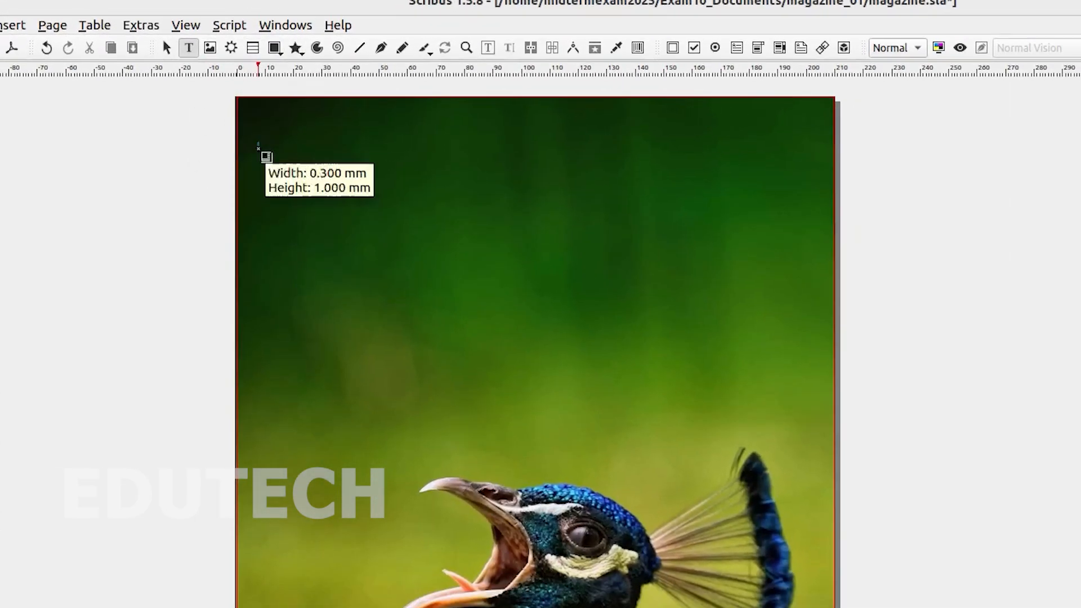
pyautogui.moveTo(471, 268); pyautogui.dragTo(644, 333)
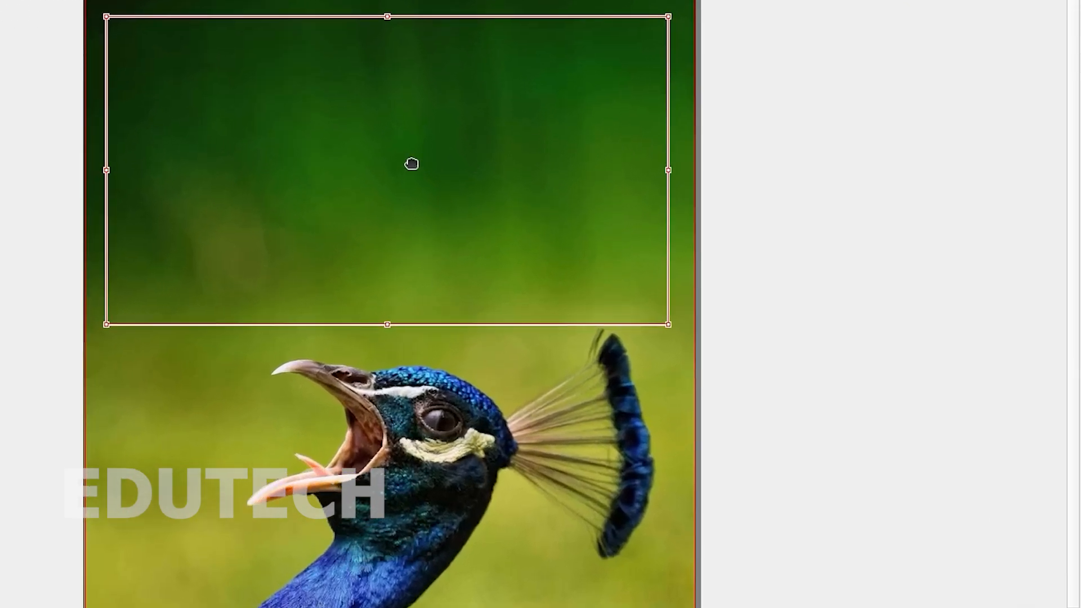
# - Check the source file name in the exam question and import magazine.odt from Exam10_Documents into the text frame
pyautogui.rightClick(457, 212)
pyautogui.moveTo(497, 196)
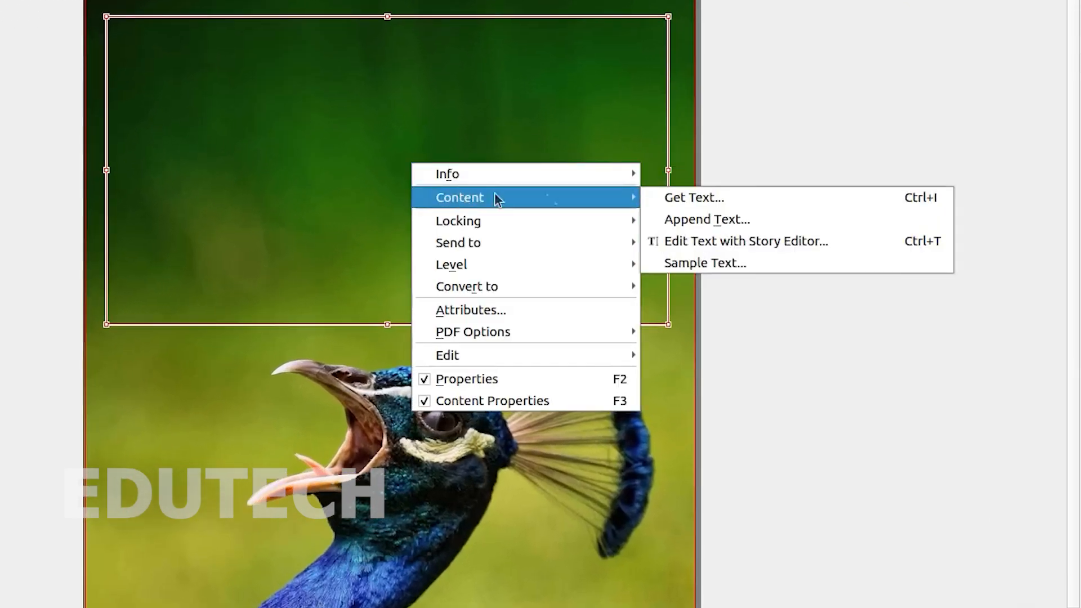
pyautogui.click(690, 204)
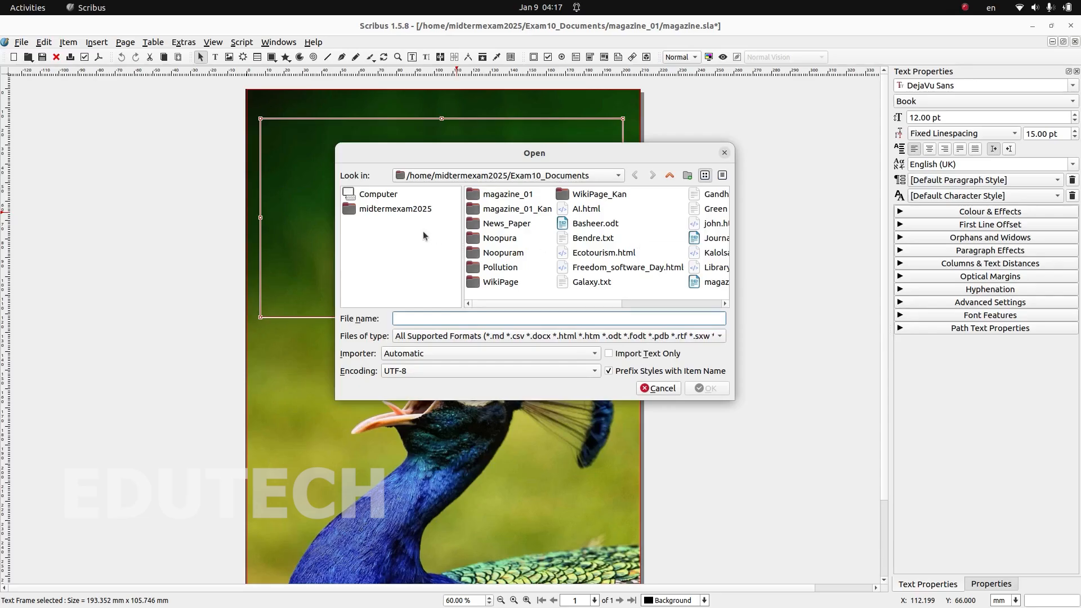
pyautogui.click(396, 211)
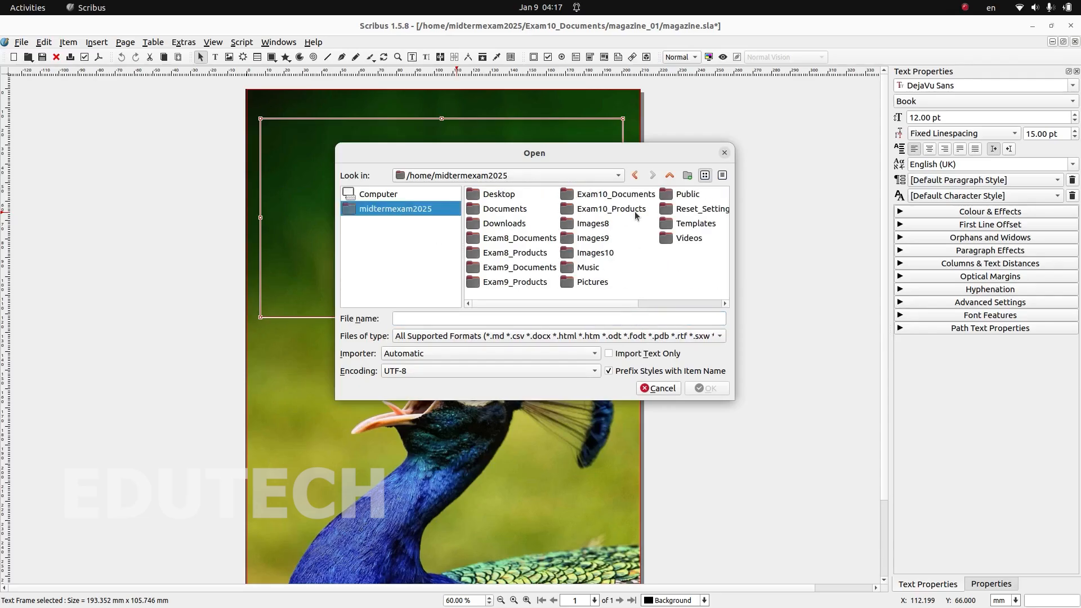
pyautogui.doubleClick(632, 193)
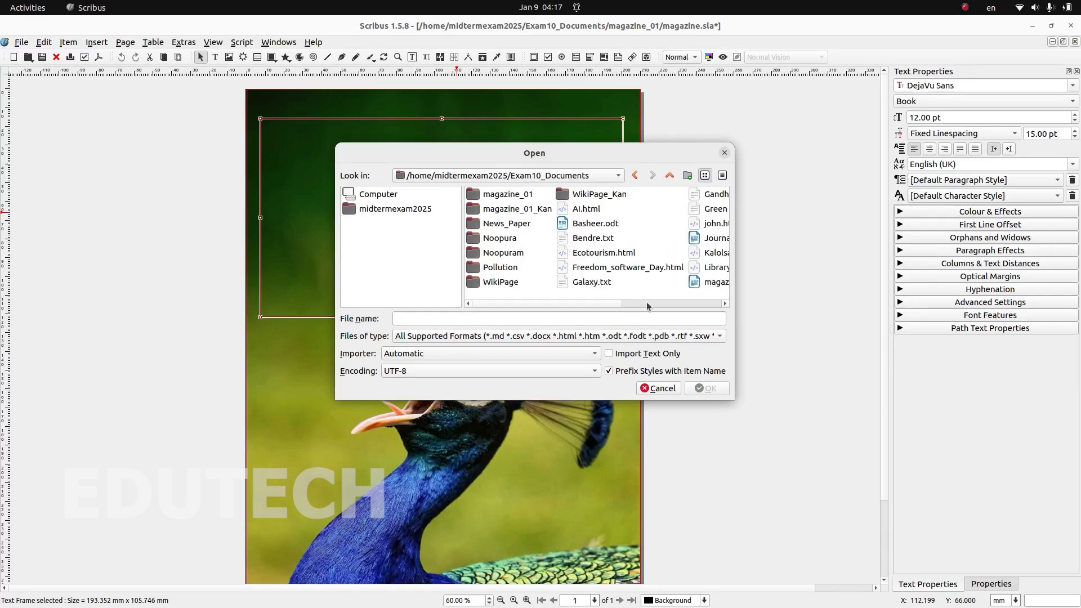
pyautogui.hotkey('alt', 'Tab')
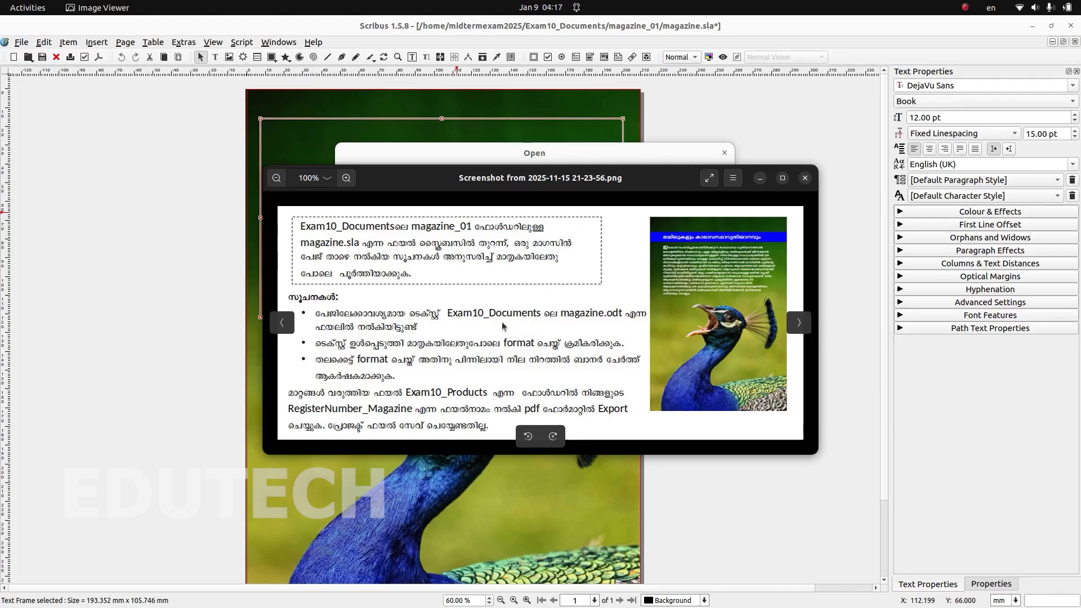
pyautogui.hotkey('alt', 'Tab')
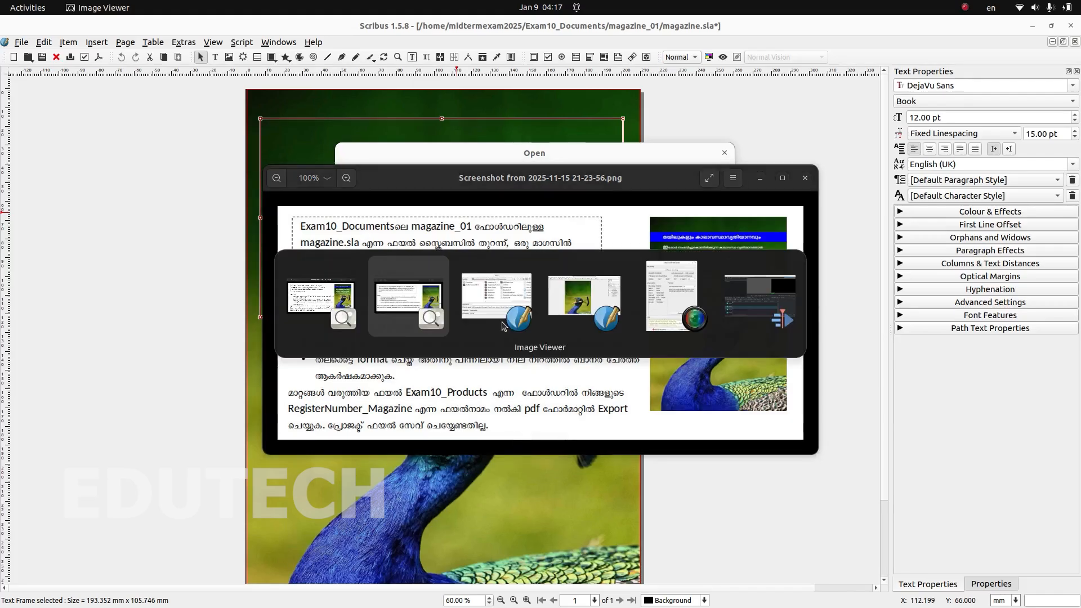
pyautogui.hotkey('alt', 'Tab')
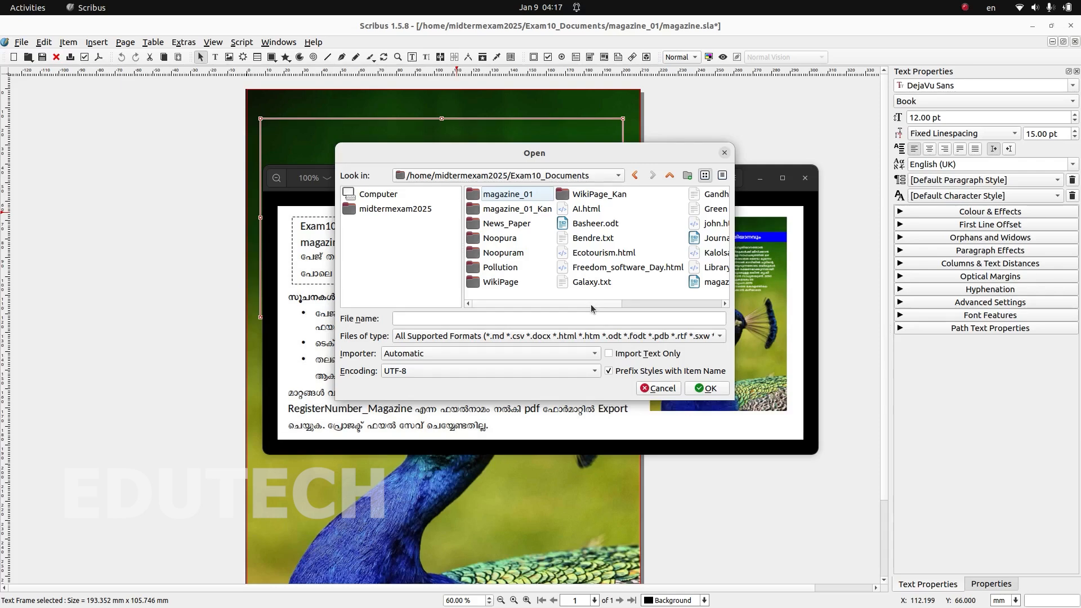
pyautogui.click(630, 282)
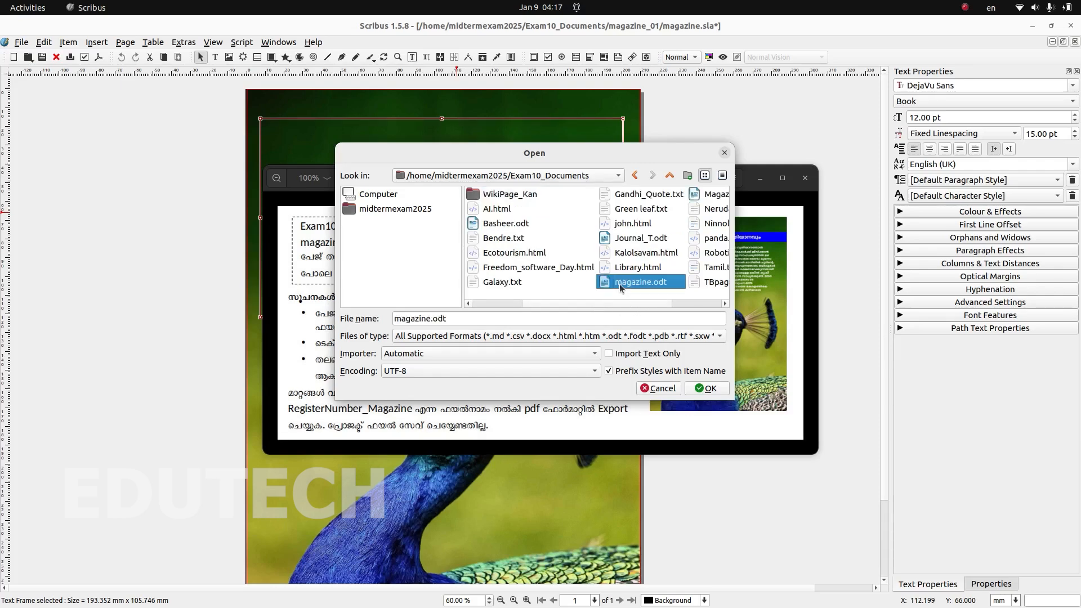
pyautogui.click(706, 389)
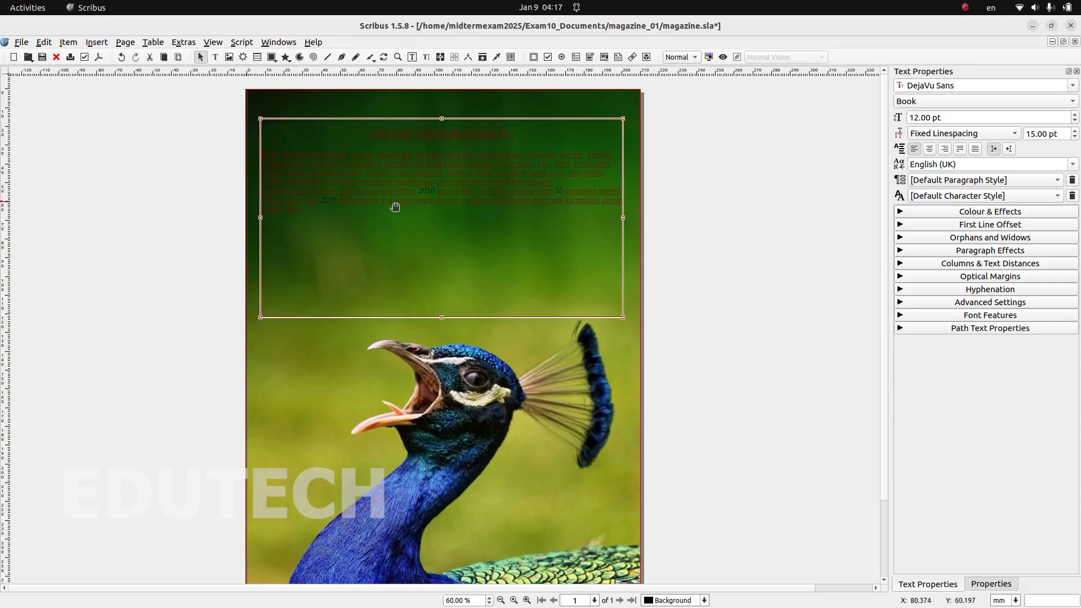
# - Switch the keyboard input language to Malayalam and set the text frame's language to Malayalam
pyautogui.click(488, 598)
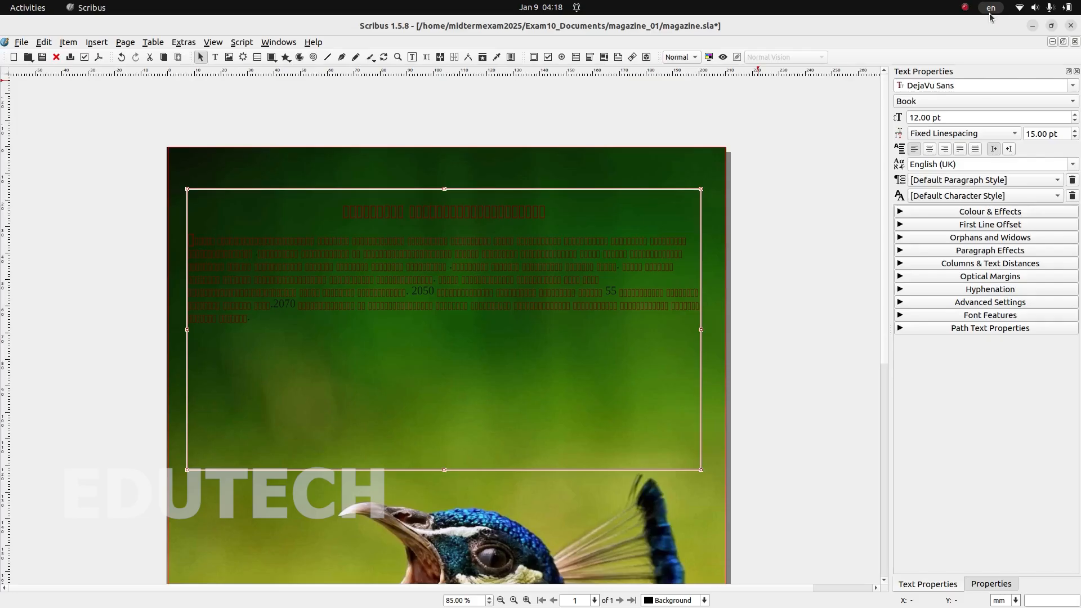
pyautogui.press('super+space')
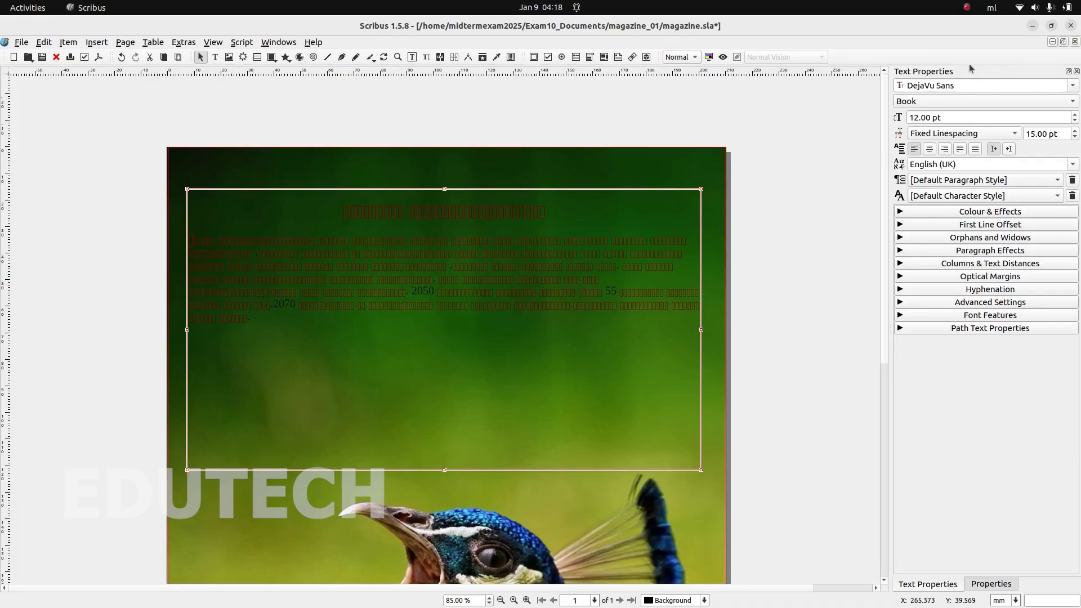
pyautogui.click(279, 41)
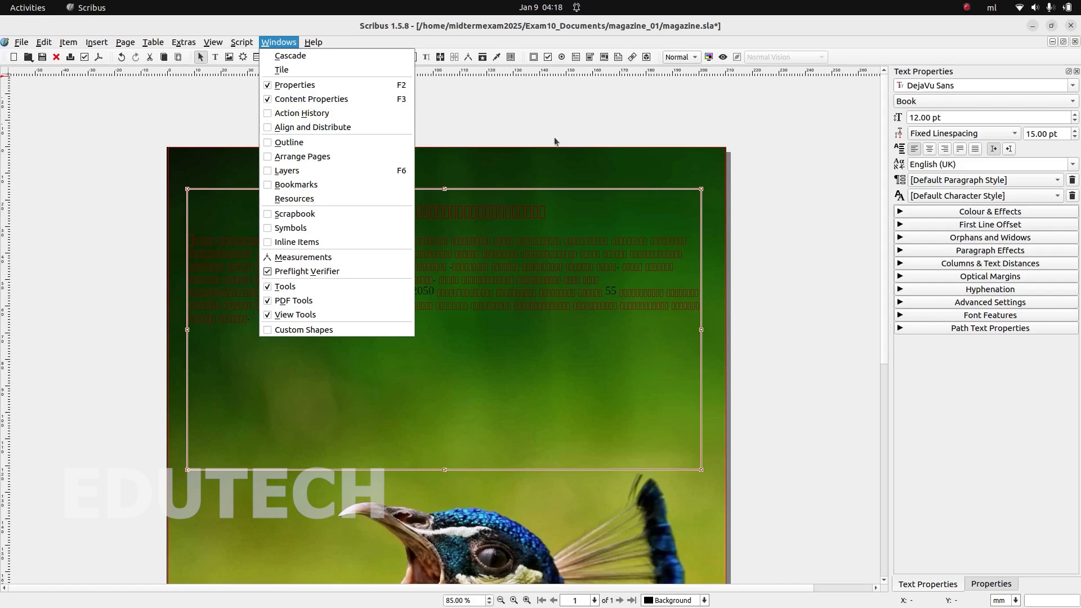
pyautogui.click(560, 158)
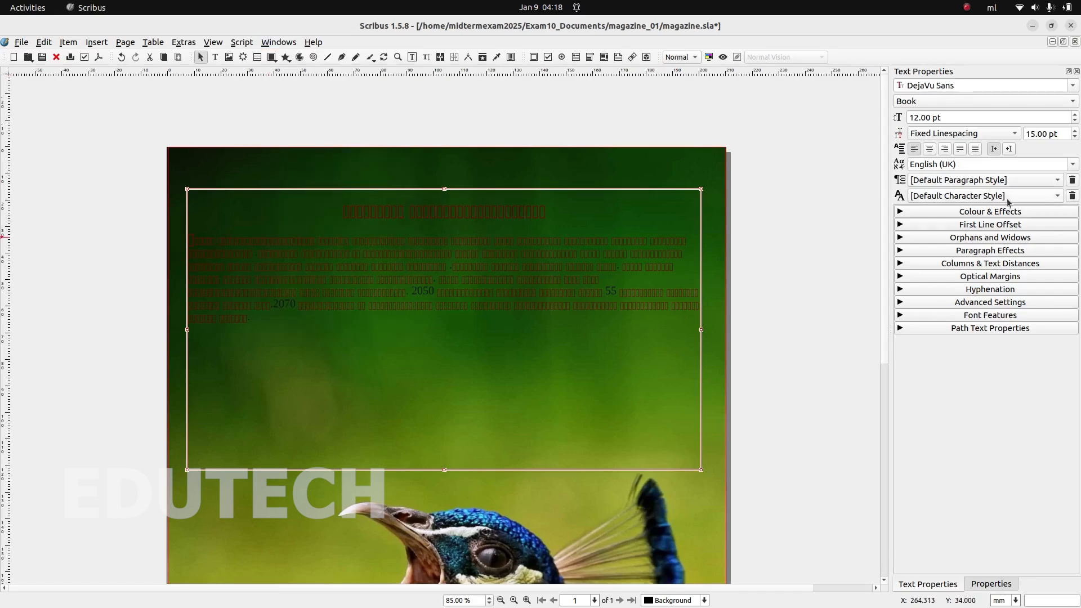
pyautogui.click(1073, 167)
pyautogui.scroll(-3, 1027, 208)
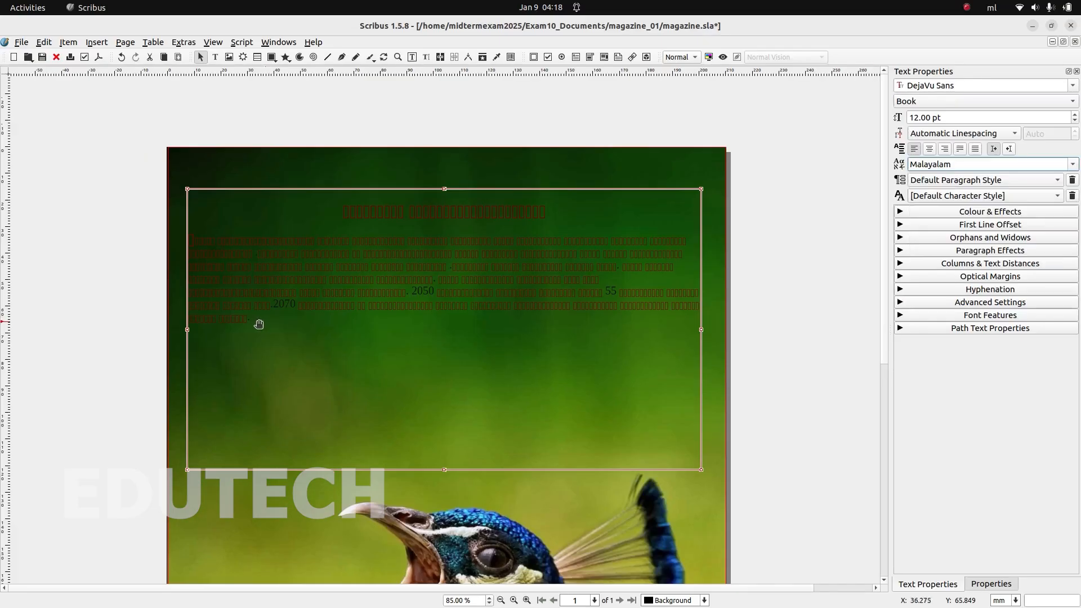
# - Select all the text in the frame and set its font to Kadambu
pyautogui.doubleClick(251, 321)
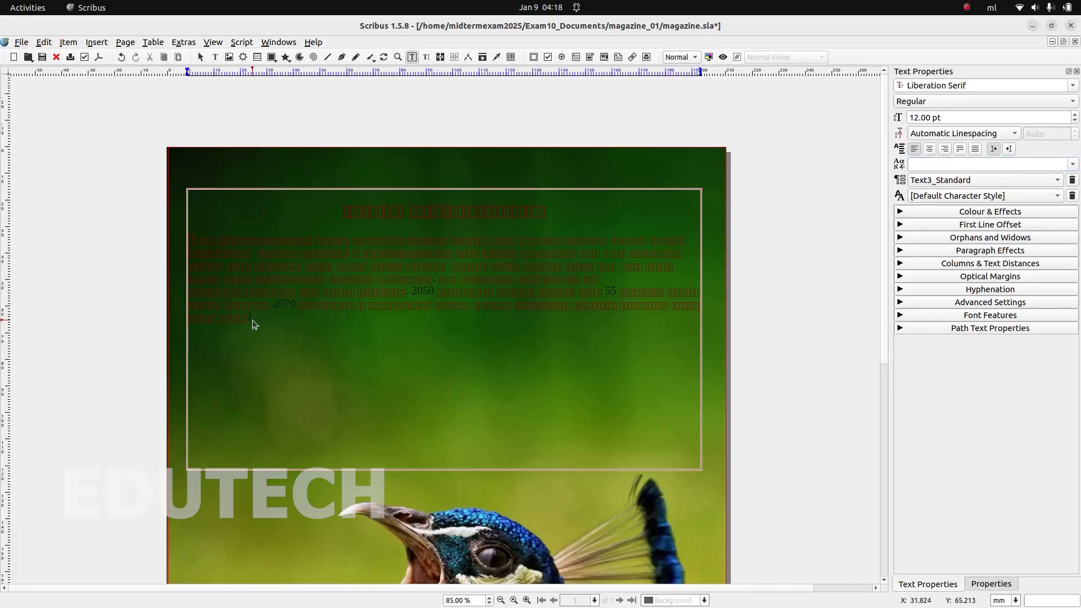
pyautogui.hotkey('ctrl', 'a')
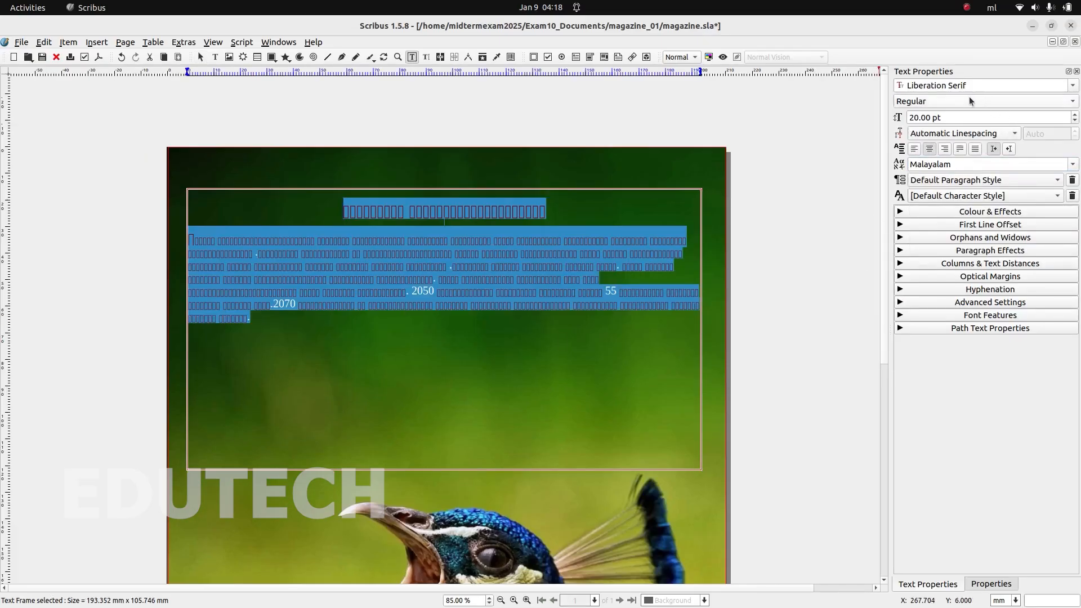
pyautogui.click(1072, 85)
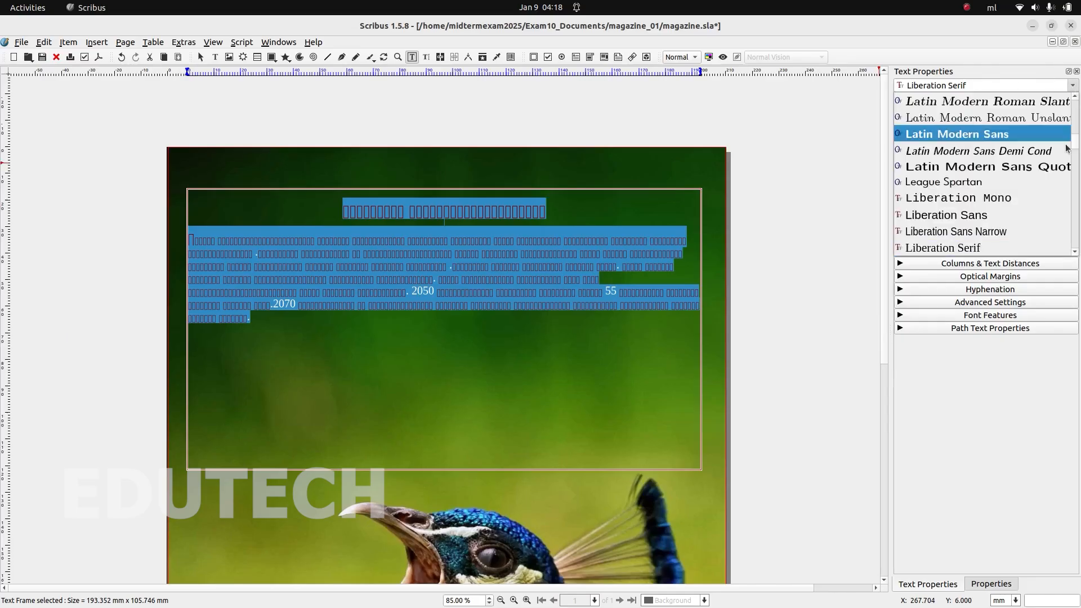
pyautogui.scroll(3, 1044, 186)
pyautogui.scroll(5, 1044, 185)
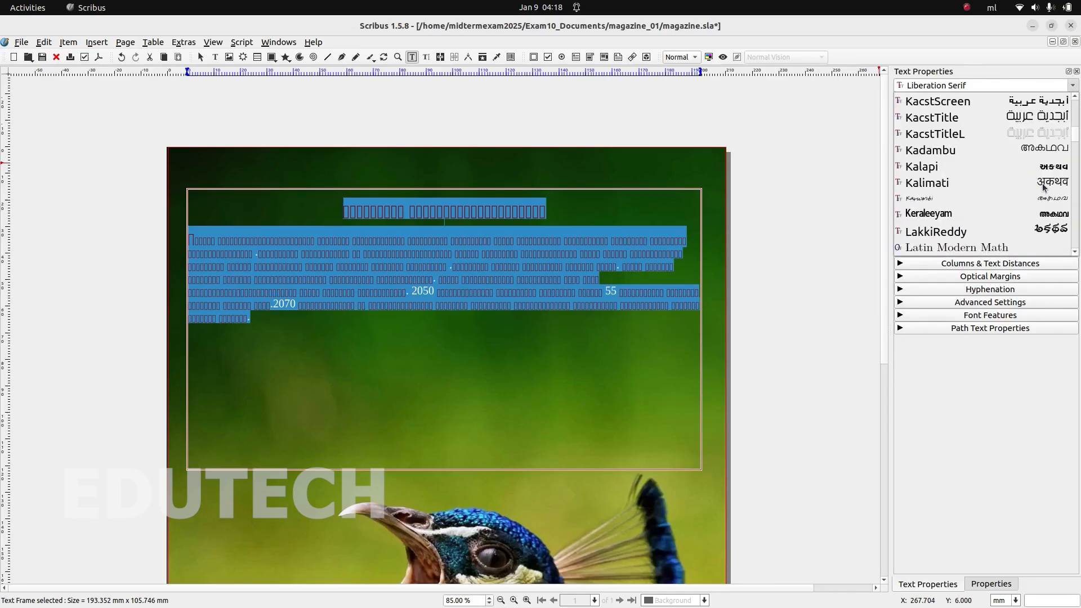
pyautogui.click(1043, 150)
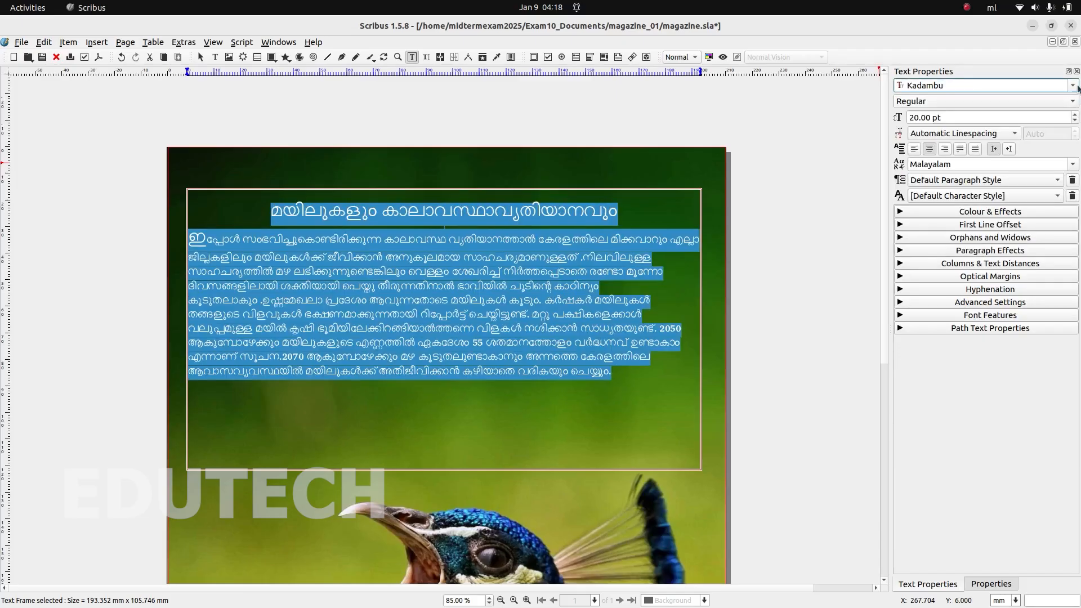
# - Change the font of all the text in the frame to Anek Malayalam
pyautogui.click(1073, 86)
pyautogui.scroll(4, 1040, 140)
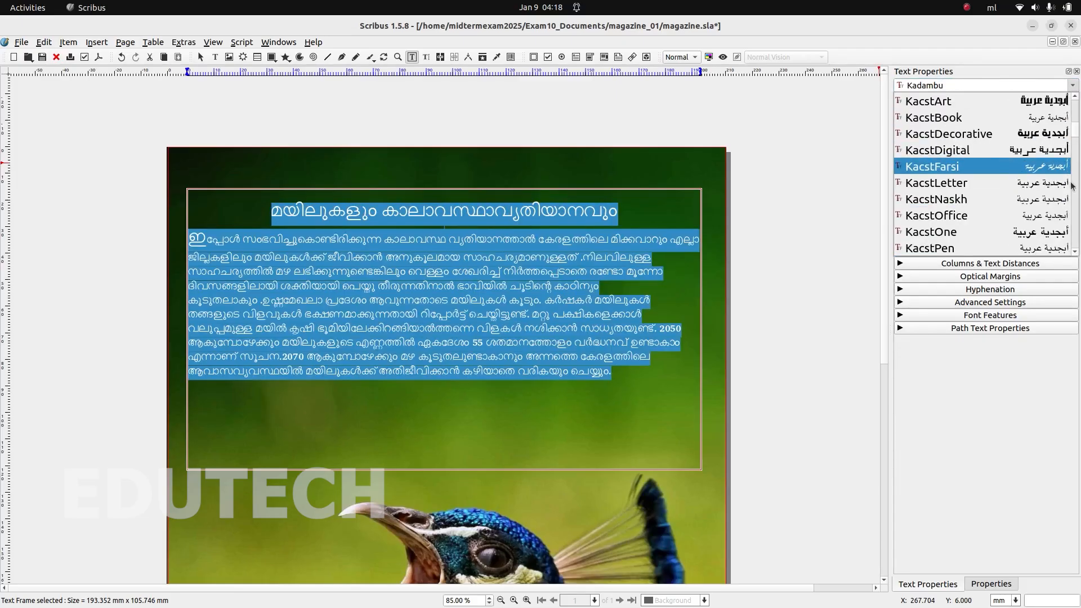
pyautogui.click(396, 233)
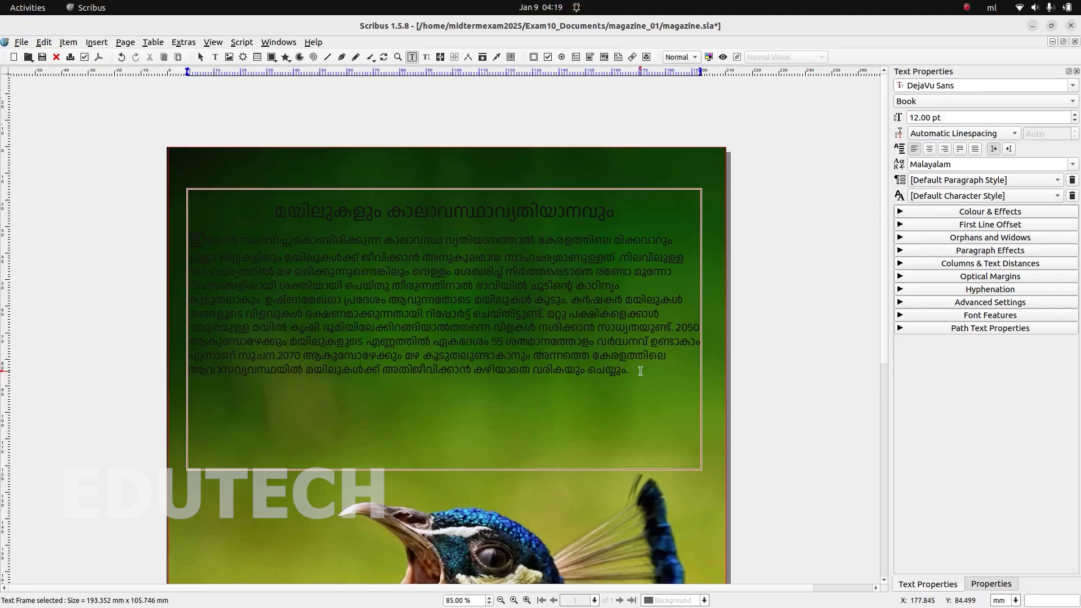
# - Set the fill colour of all the text in the frame to White and insert a blank line below the title
pyautogui.moveTo(640, 370); pyautogui.dragTo(275, 212)
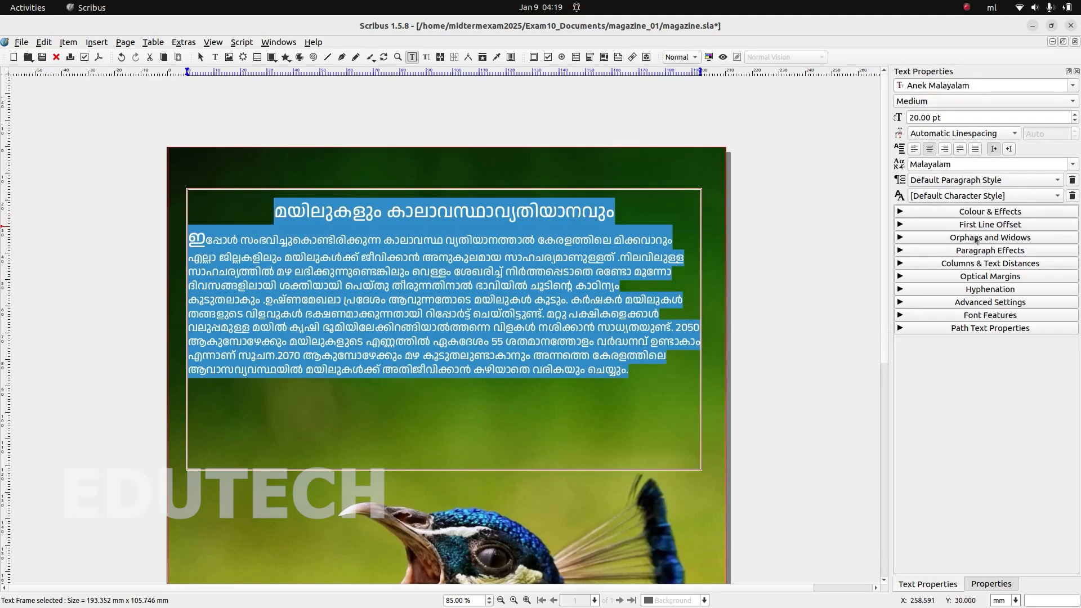
pyautogui.click(964, 212)
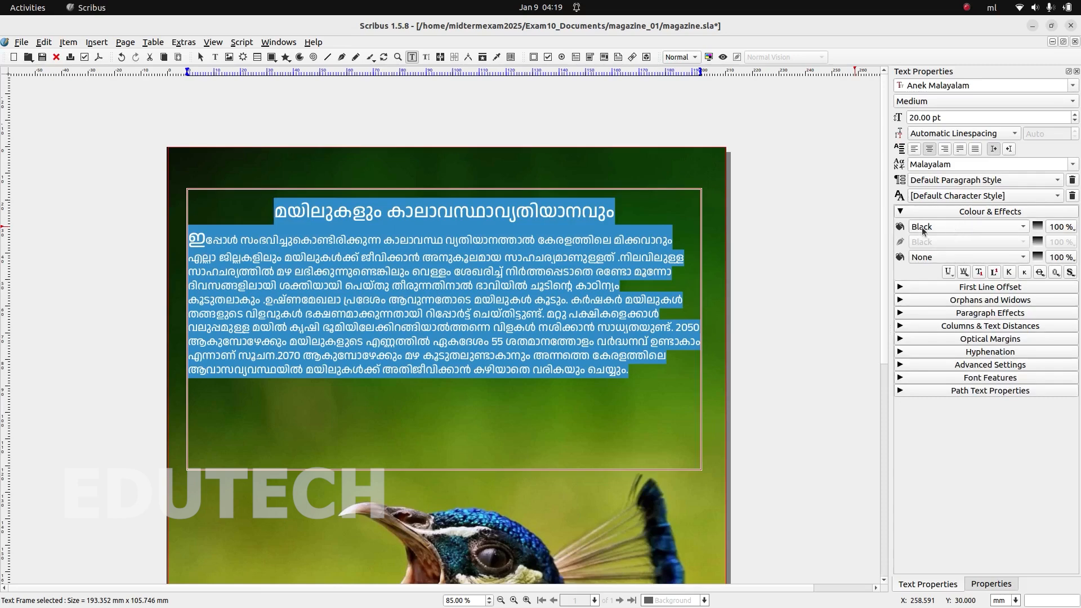
pyautogui.click(986, 227)
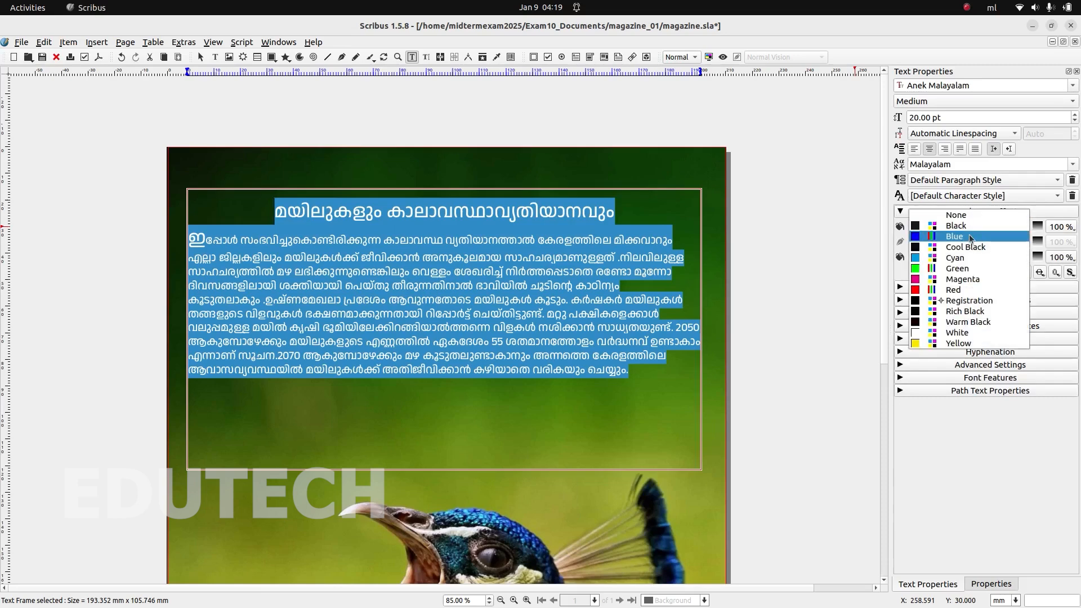
pyautogui.click(957, 333)
pyautogui.click(200, 228)
pyautogui.click(200, 224)
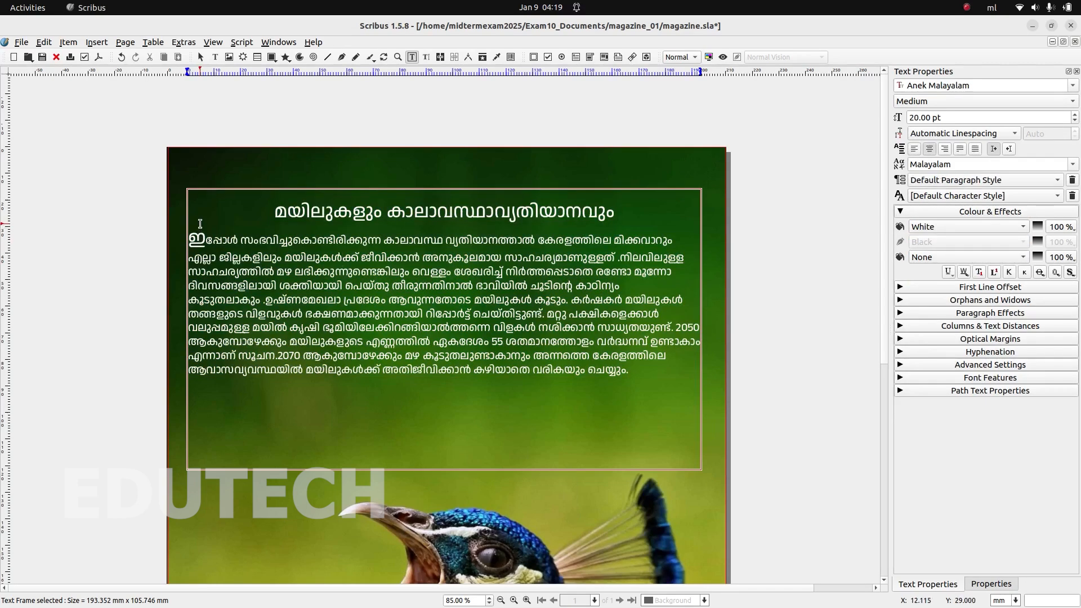
pyautogui.click(634, 215)
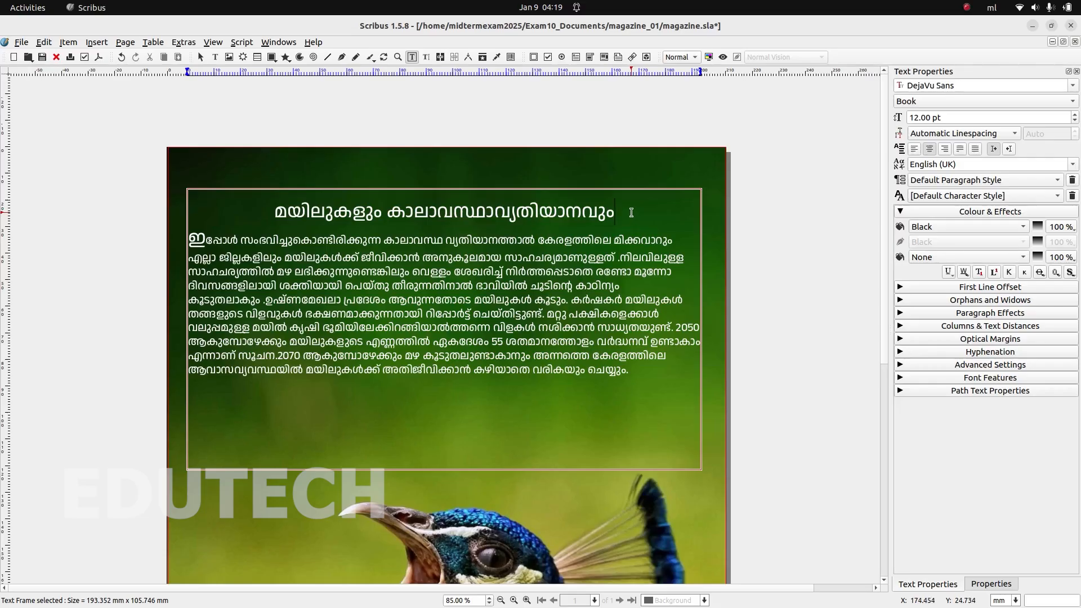
pyautogui.press('Return')
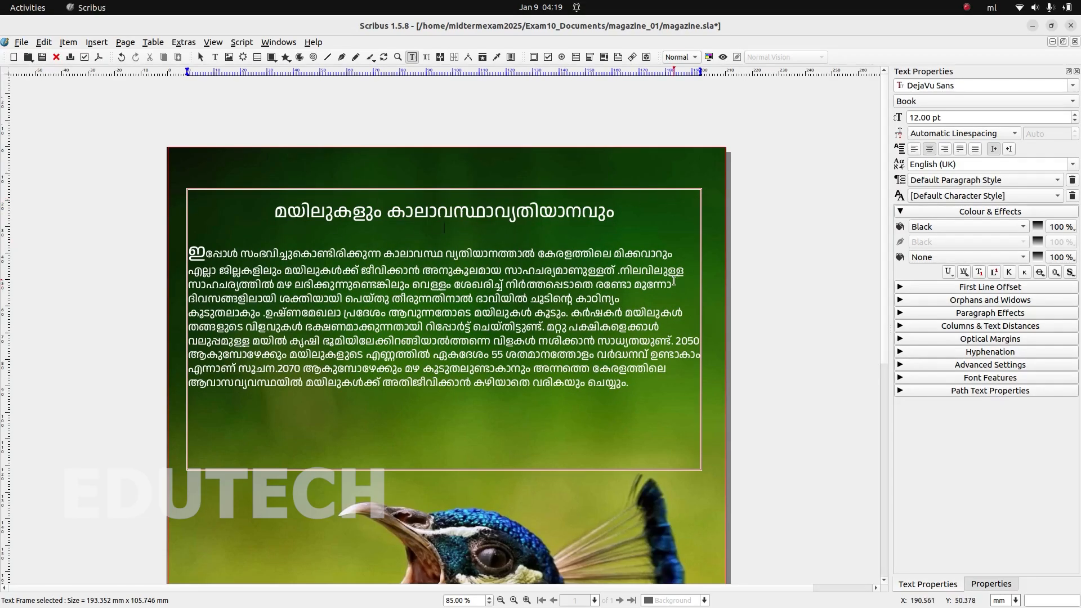
# - Check the banner hint in the exam question and draw a rectangle about 180 mm wide and 12 mm high over the title
pyautogui.hotkey('alt', 'Tab')
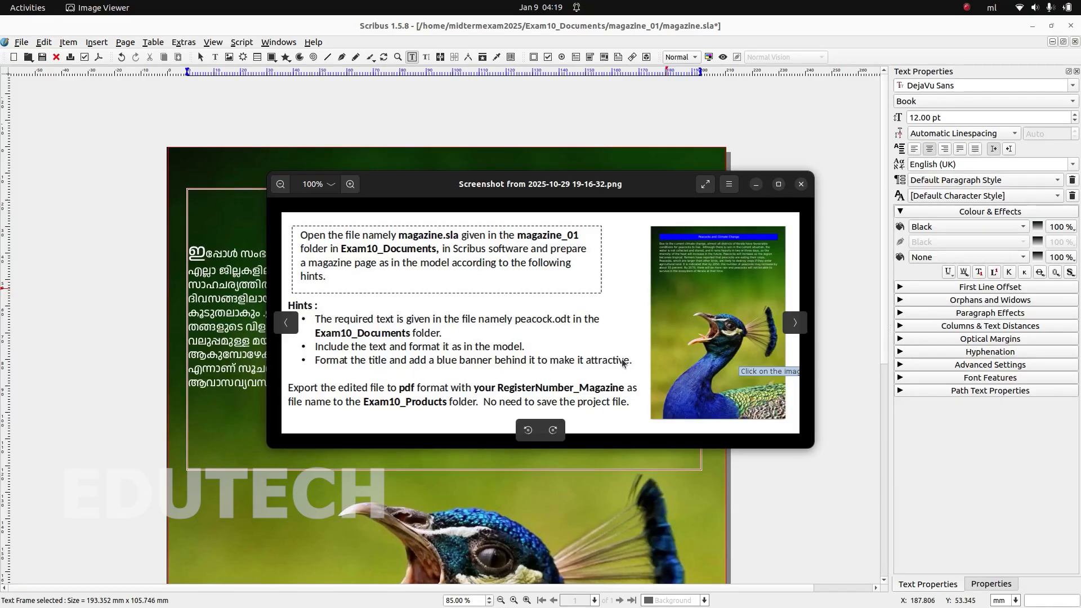
pyautogui.click(267, 202)
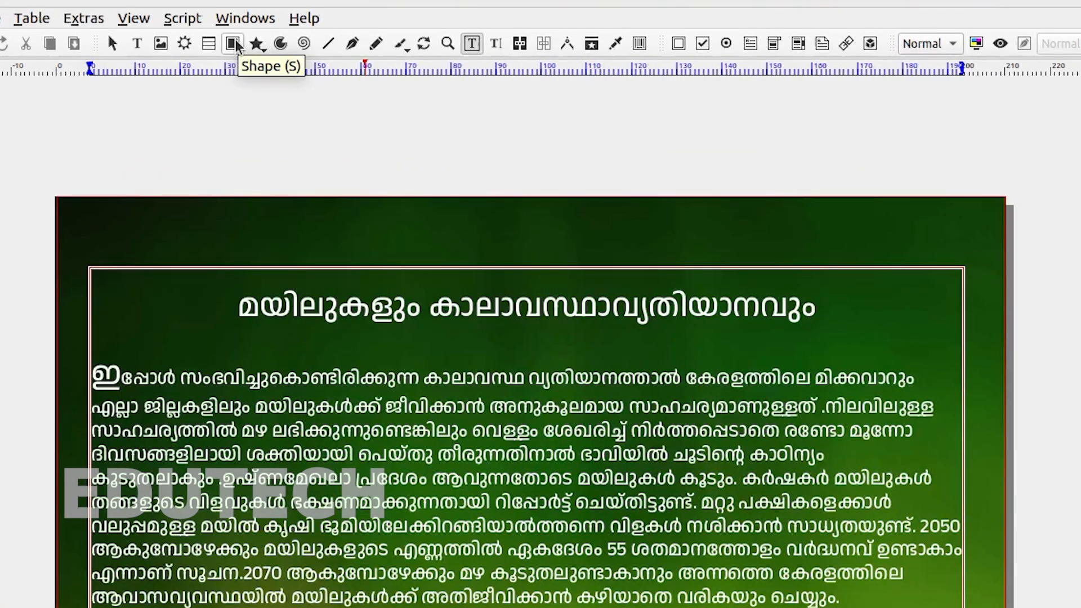
pyautogui.click(233, 44)
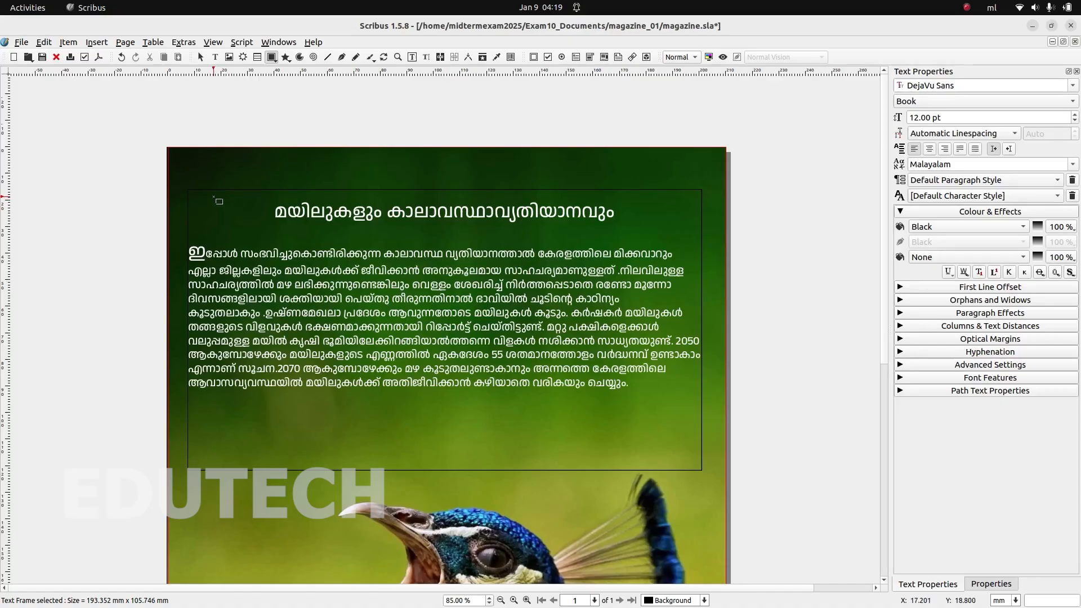
pyautogui.moveTo(213, 197); pyautogui.dragTo(693, 228)
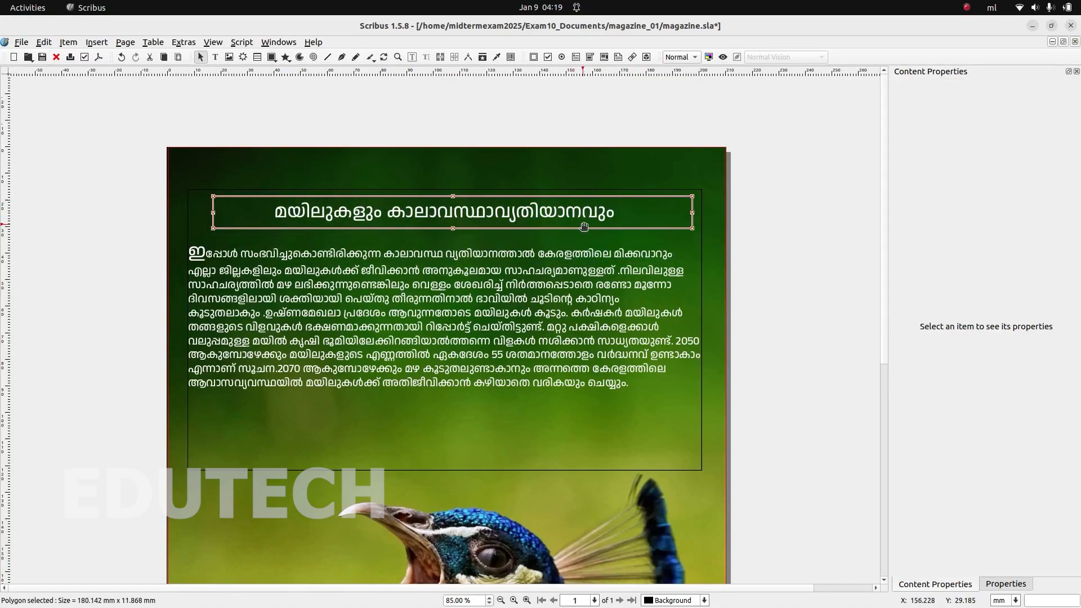
# - Fill the rectangle over the title with solid Blue and move it one level down behind the text frame
pyautogui.click(1005, 584)
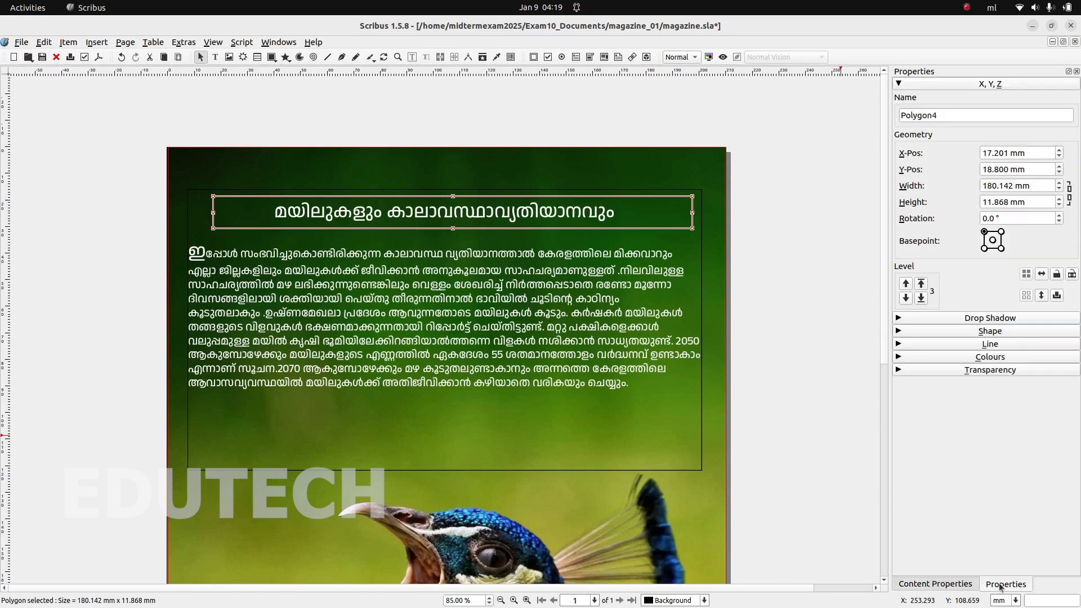
pyautogui.click(982, 359)
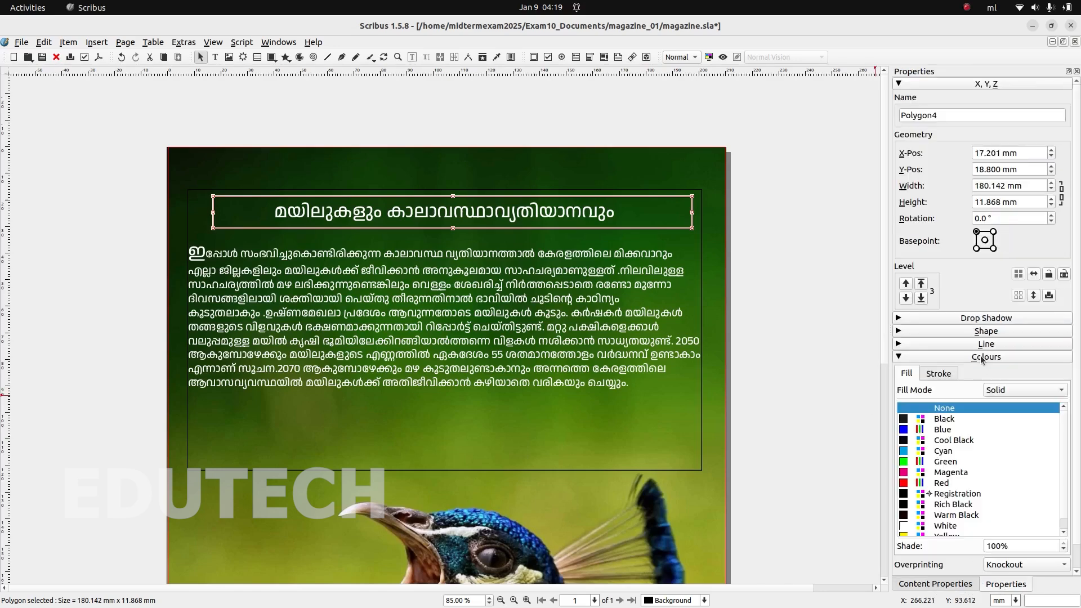
pyautogui.click(944, 430)
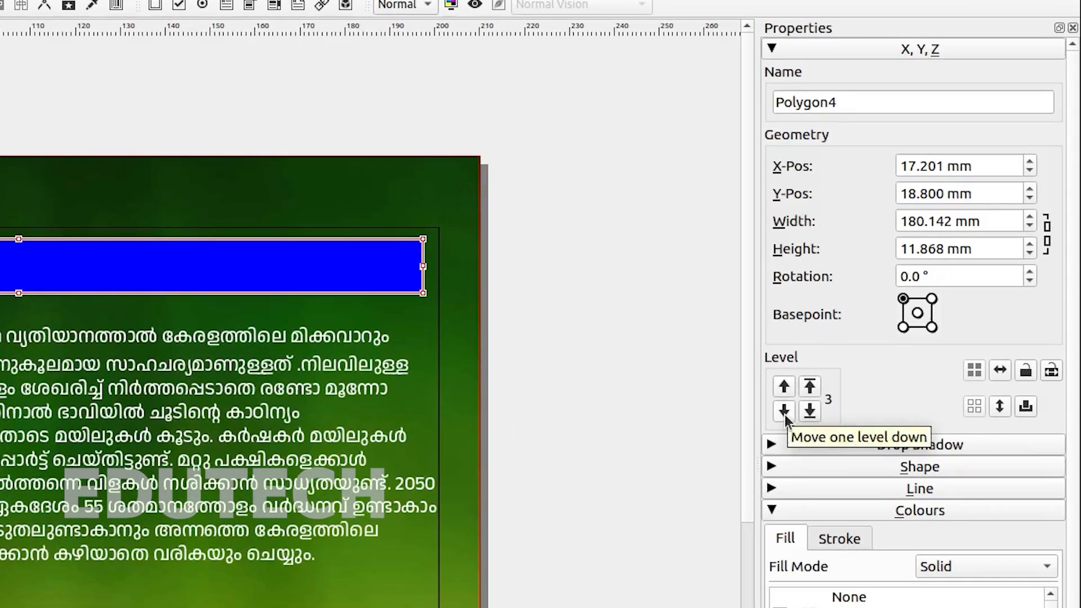
pyautogui.click(785, 416)
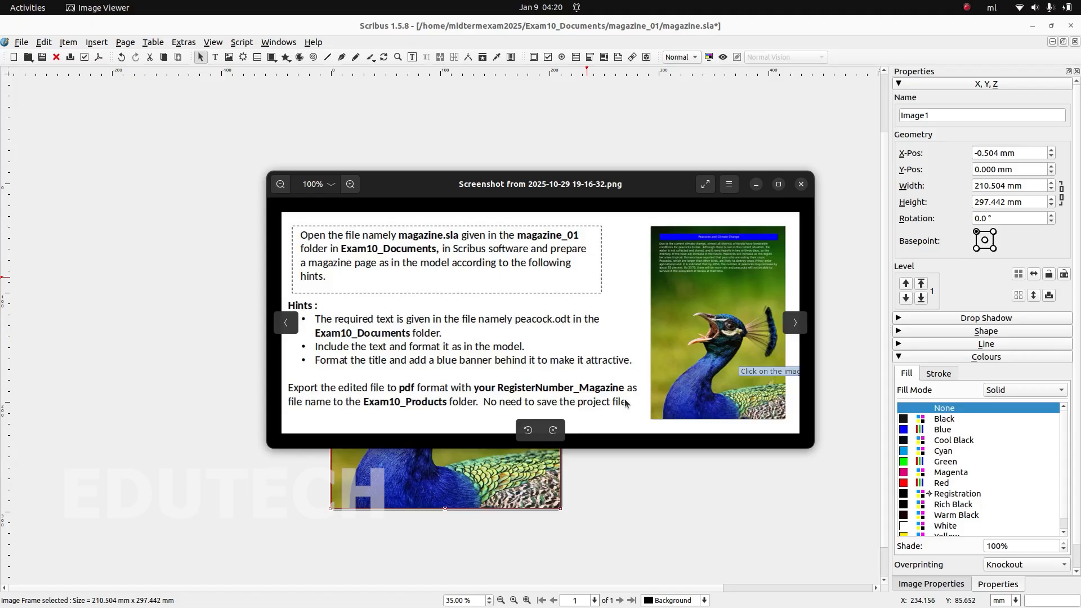
# - Start exporting the page as a PDF and choose the Exam10_Products folder in Home as the destination
pyautogui.hotkey('alt', 'Tab')
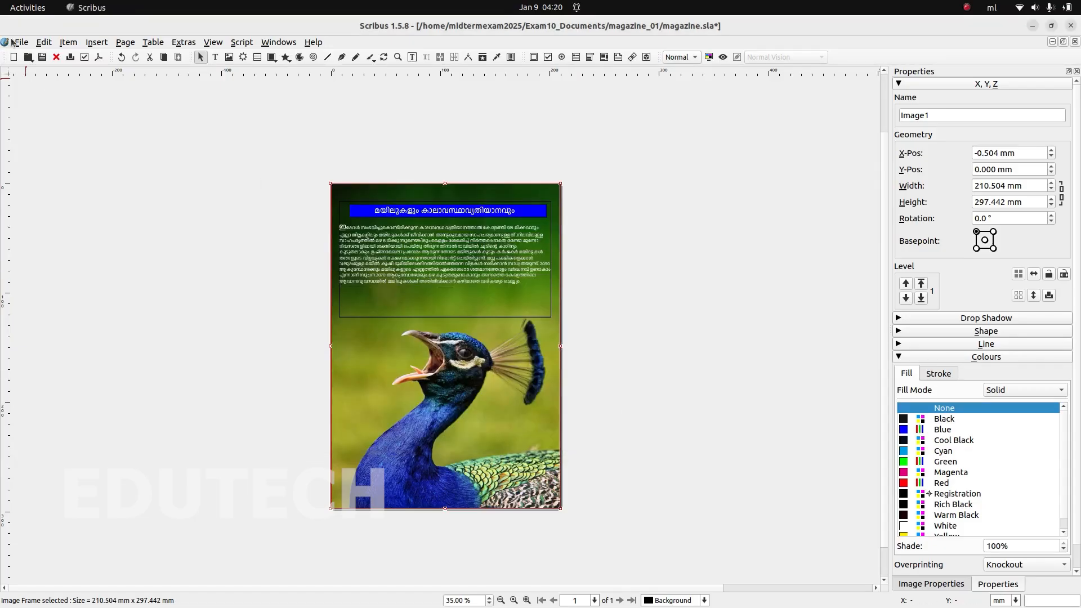
pyautogui.click(21, 44)
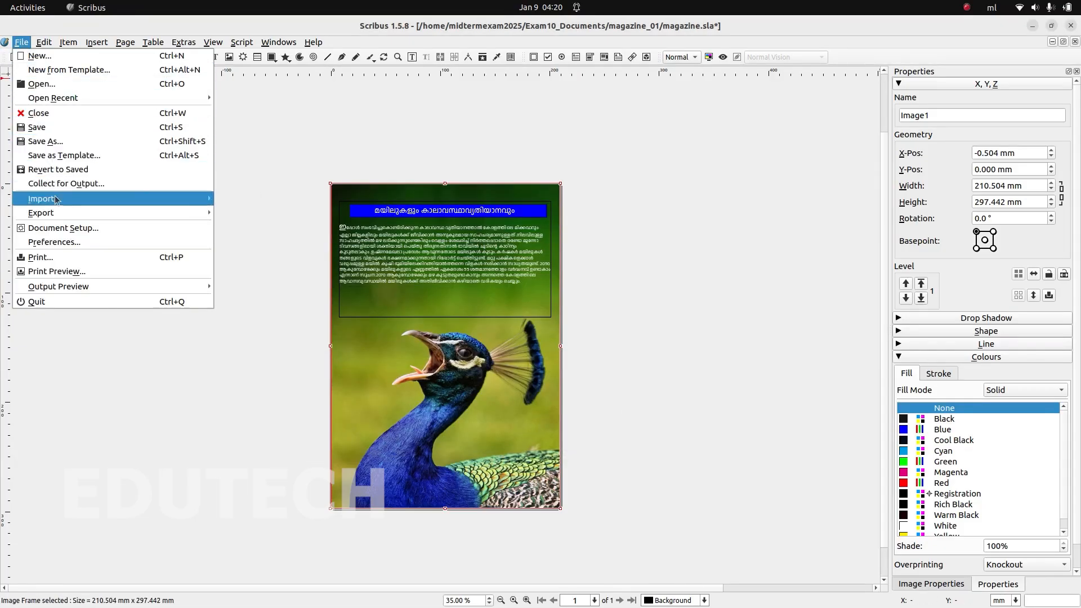
pyautogui.moveTo(62, 213)
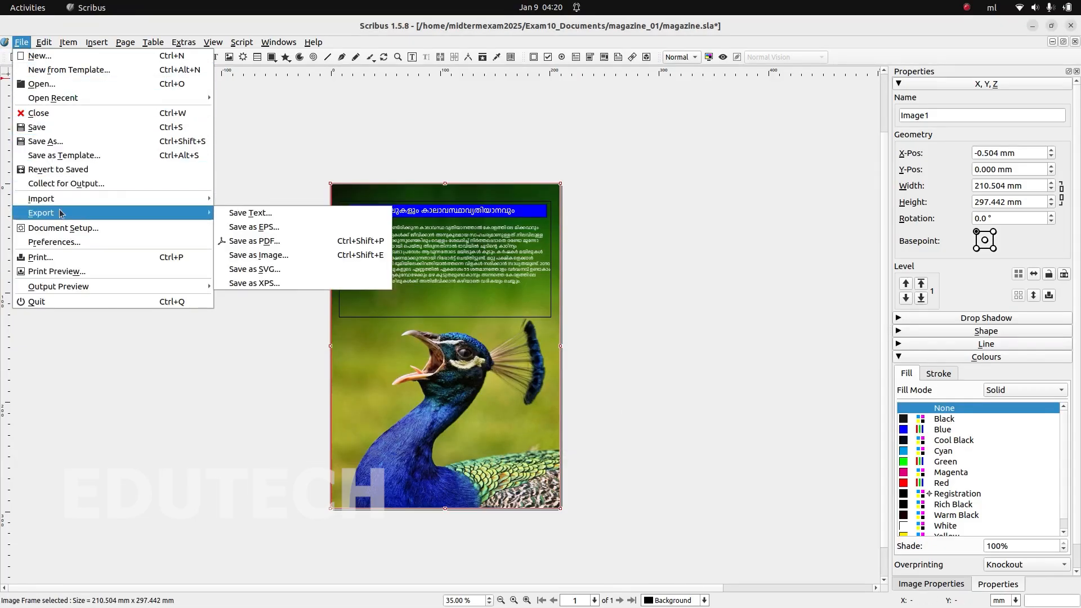
pyautogui.click(267, 242)
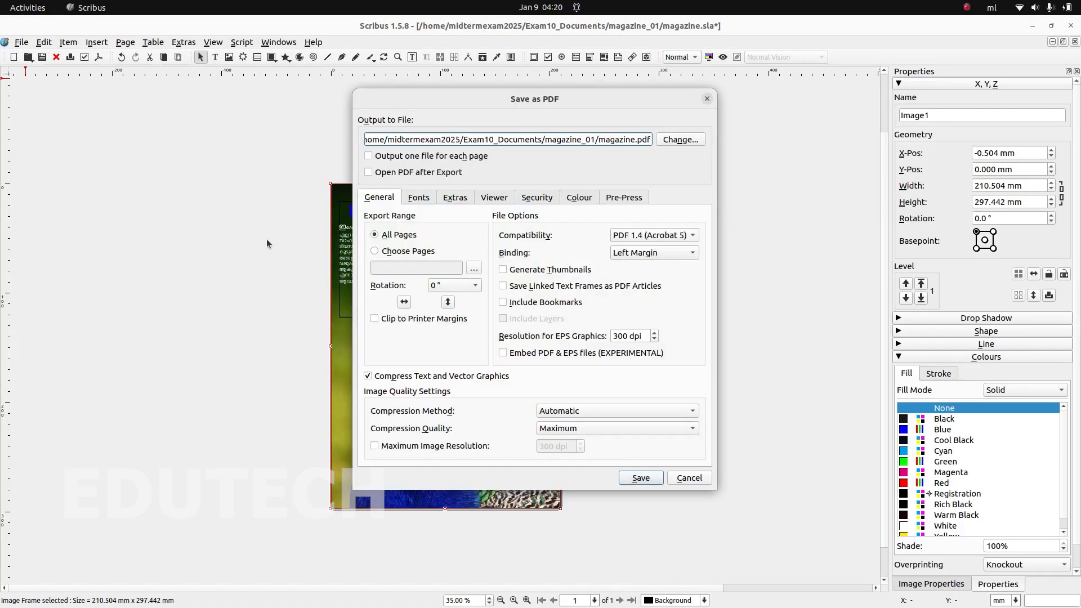
pyautogui.click(680, 140)
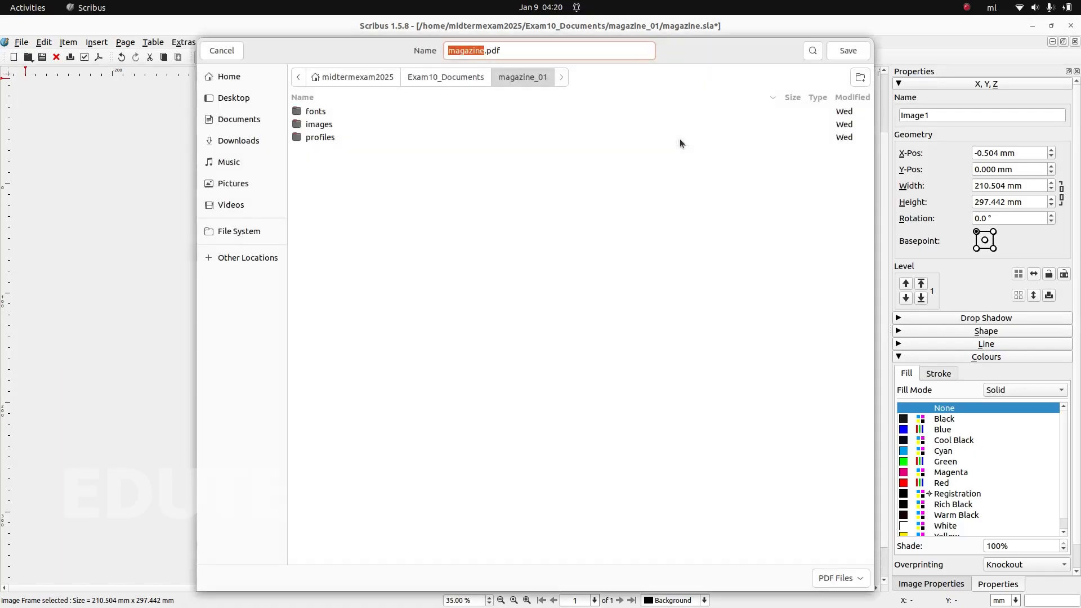
pyautogui.click(255, 81)
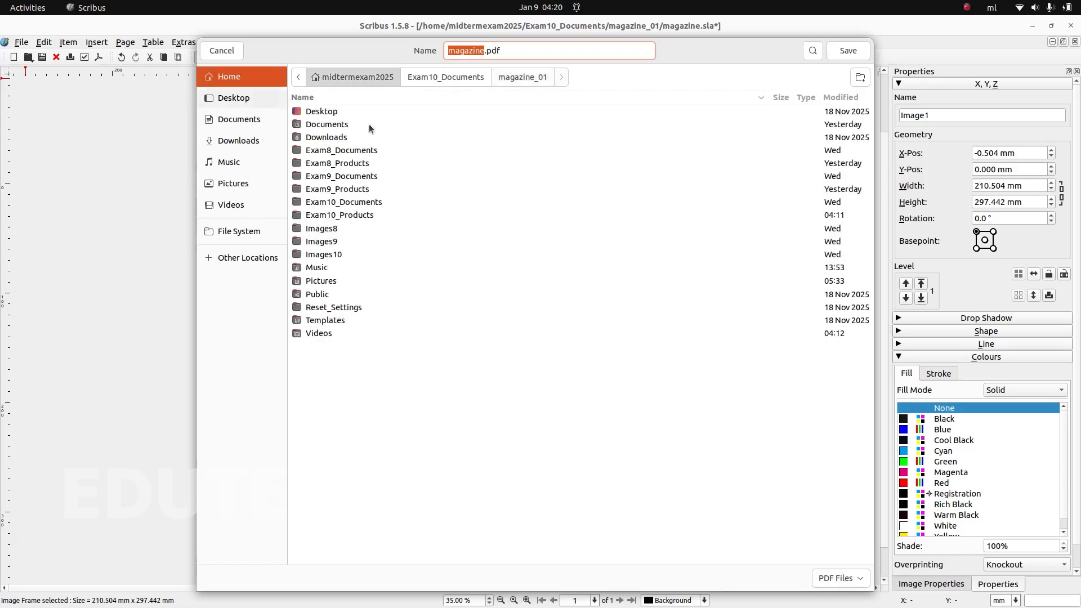
pyautogui.doubleClick(367, 215)
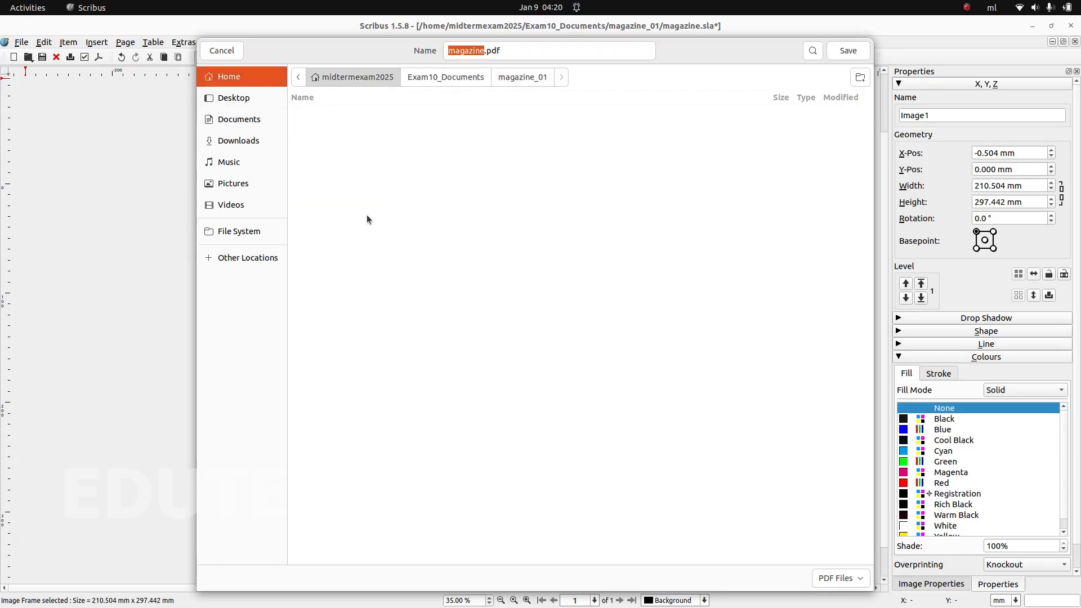
# - Put the register number and an underscore before magazine.pdf in the file name and export the PDF
pyautogui.click(450, 53)
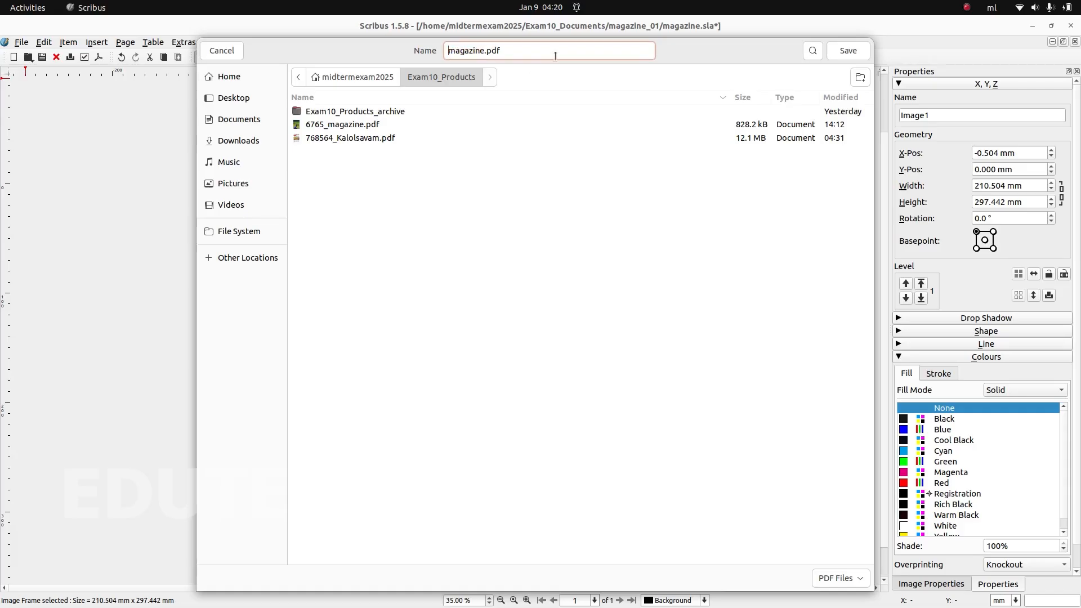
pyautogui.write('458987_')
pyautogui.press('BackSpace')
pyautogui.press('BackSpace')
pyautogui.write('_')
pyautogui.click(835, 50)
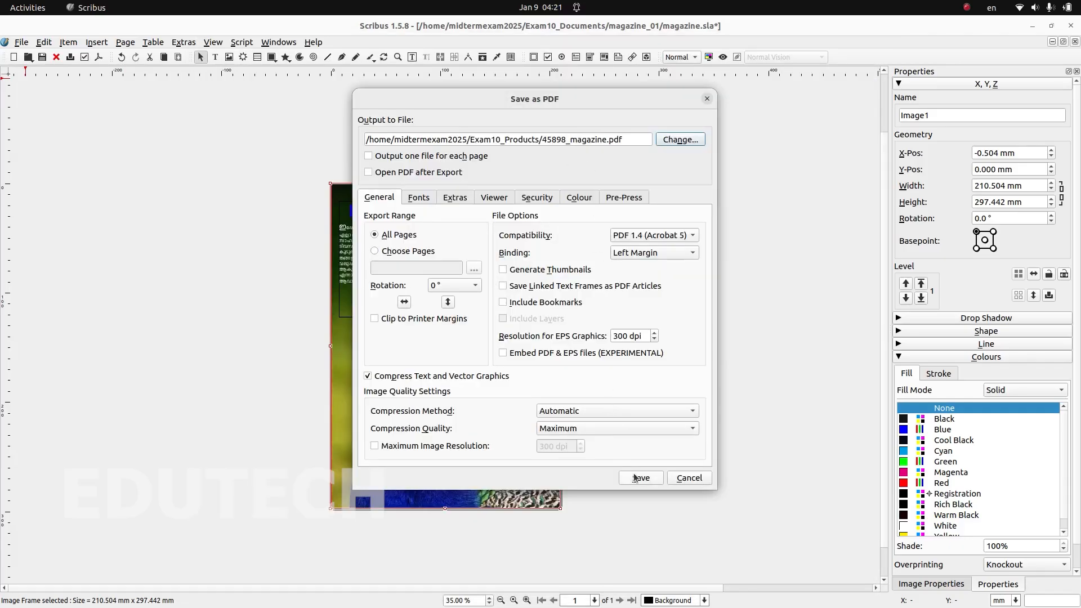
pyautogui.click(635, 478)
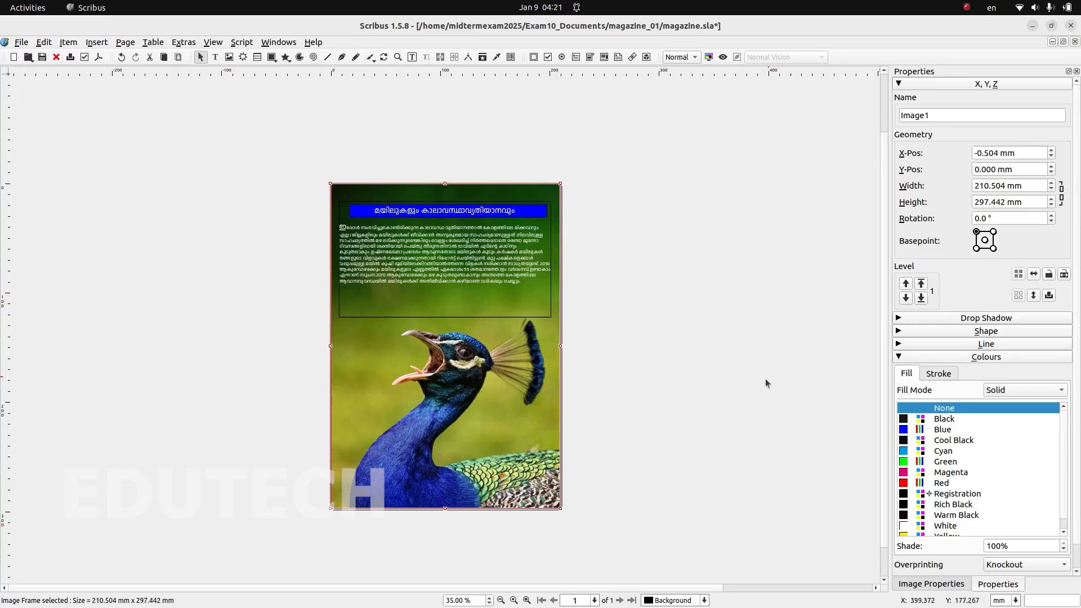
# - Quit Scribus without saving the magazine project file
pyautogui.click(1071, 25)
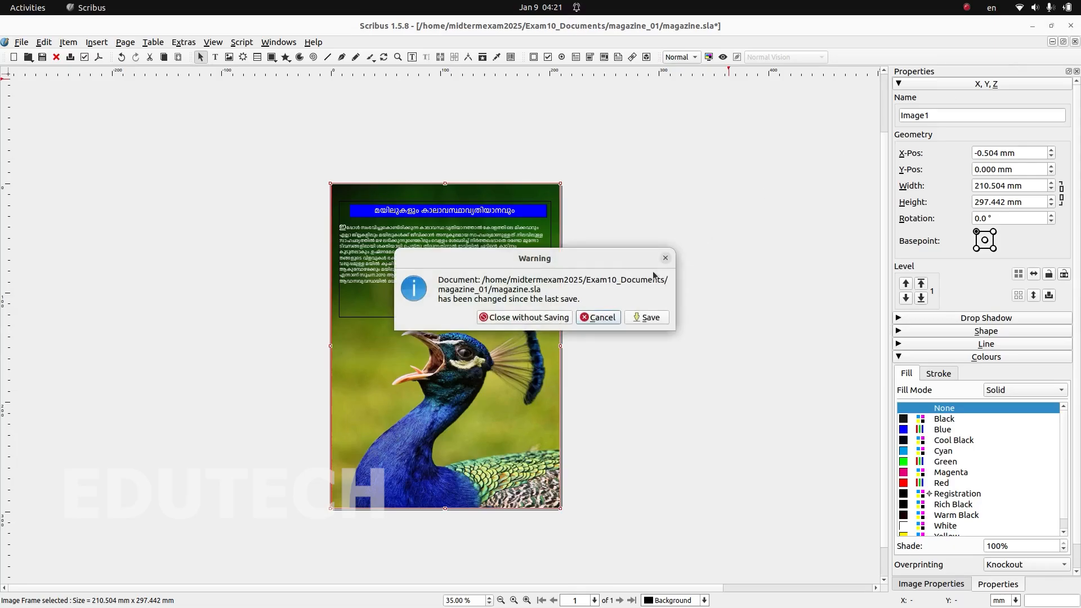
pyautogui.click(538, 317)
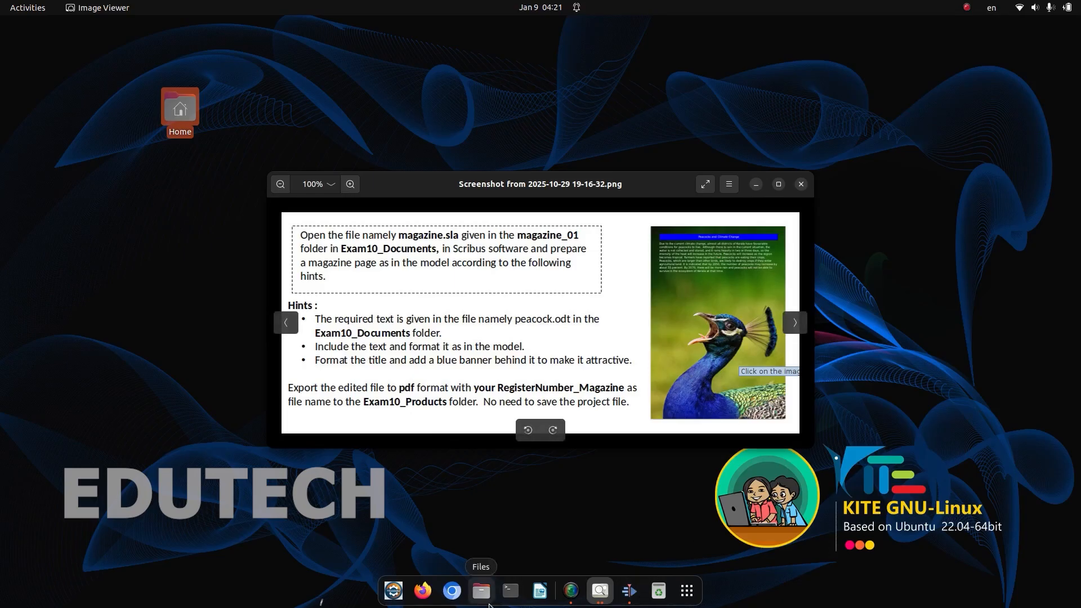
# - Switch to Files, open the exported magazine PDF from Exam10_Products and examine the whole page in a maximized window
pyautogui.click(482, 591)
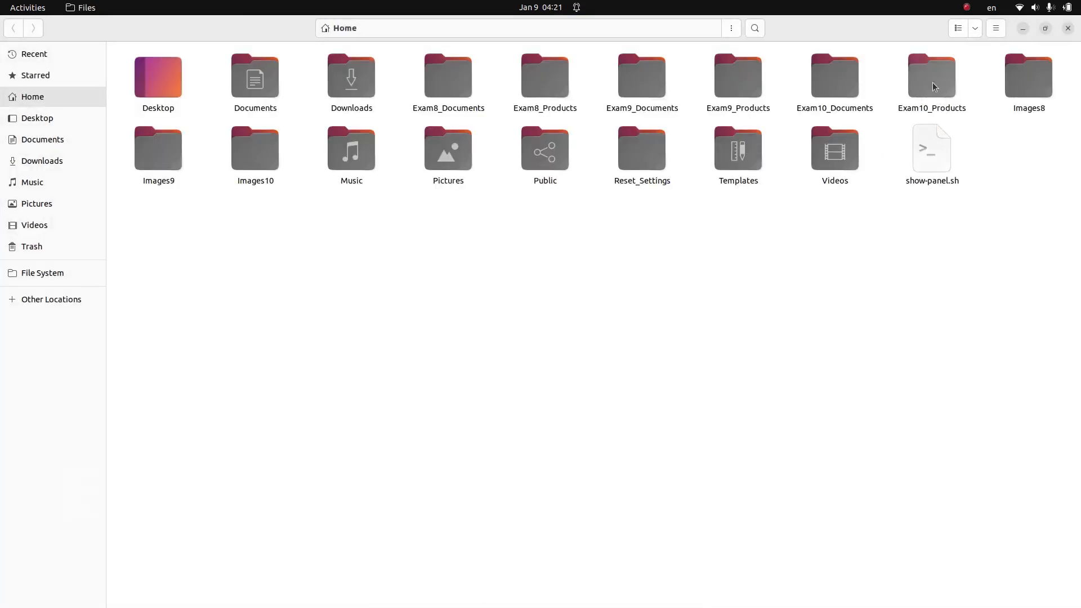
pyautogui.doubleClick(936, 93)
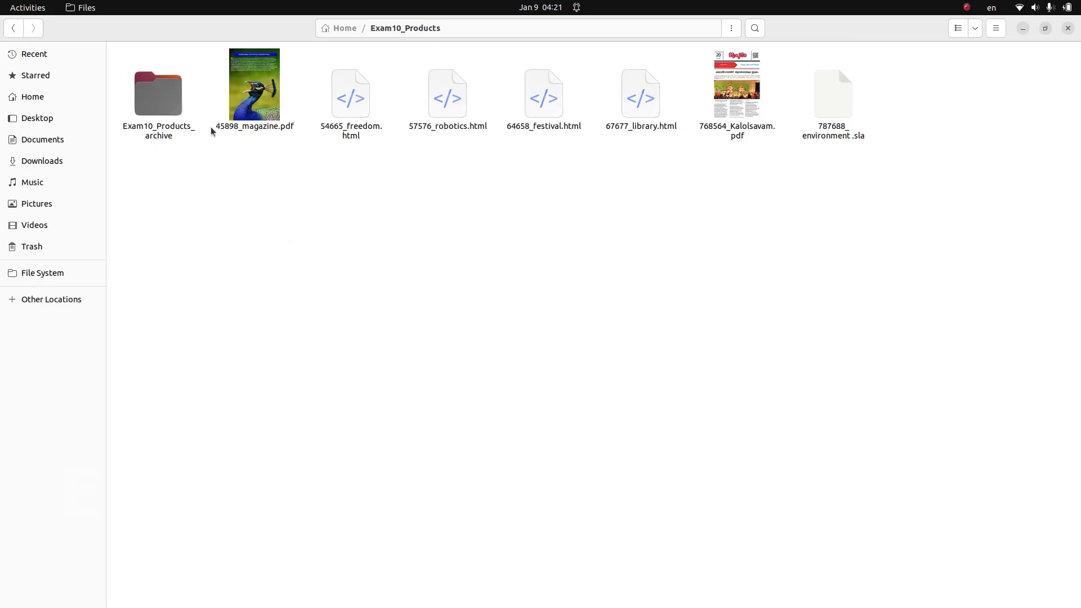
pyautogui.doubleClick(263, 124)
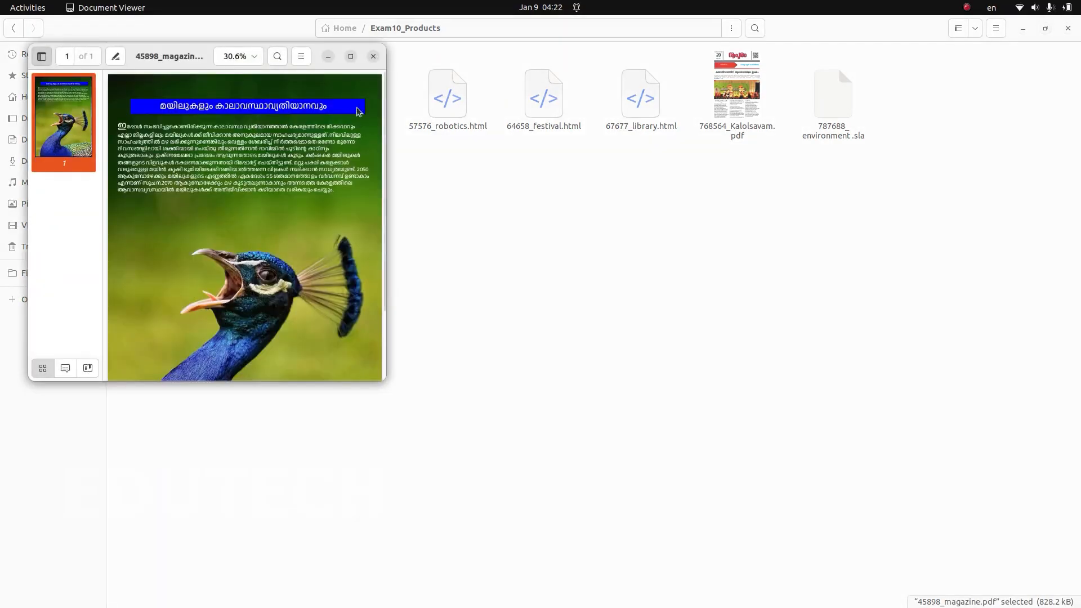
pyautogui.click(351, 56)
pyautogui.scroll(-9, 790, 378)
pyautogui.scroll(5, 790, 388)
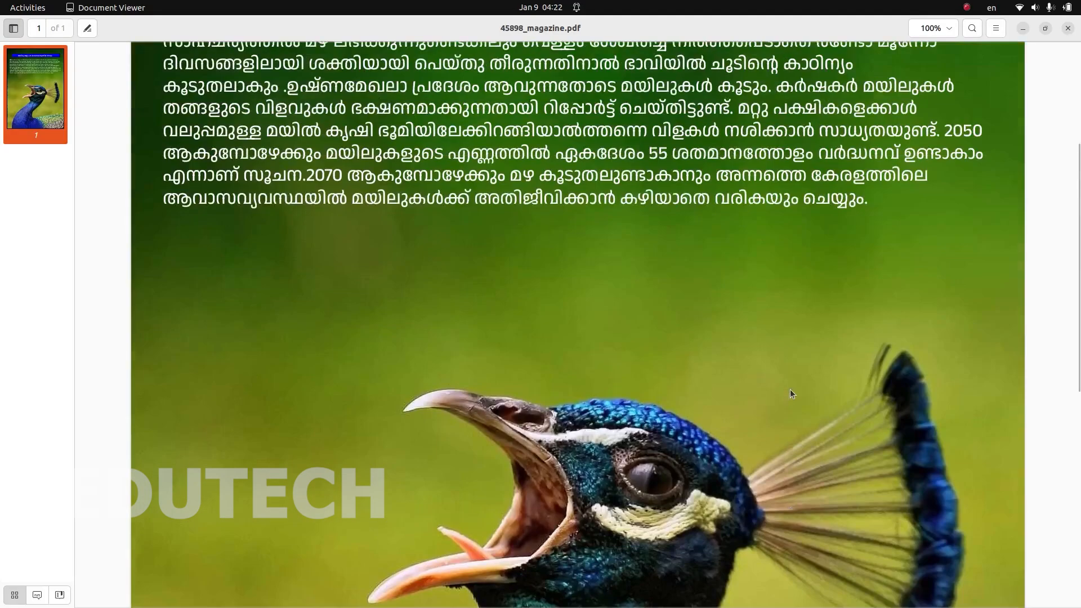
pyautogui.scroll(4, 791, 393)
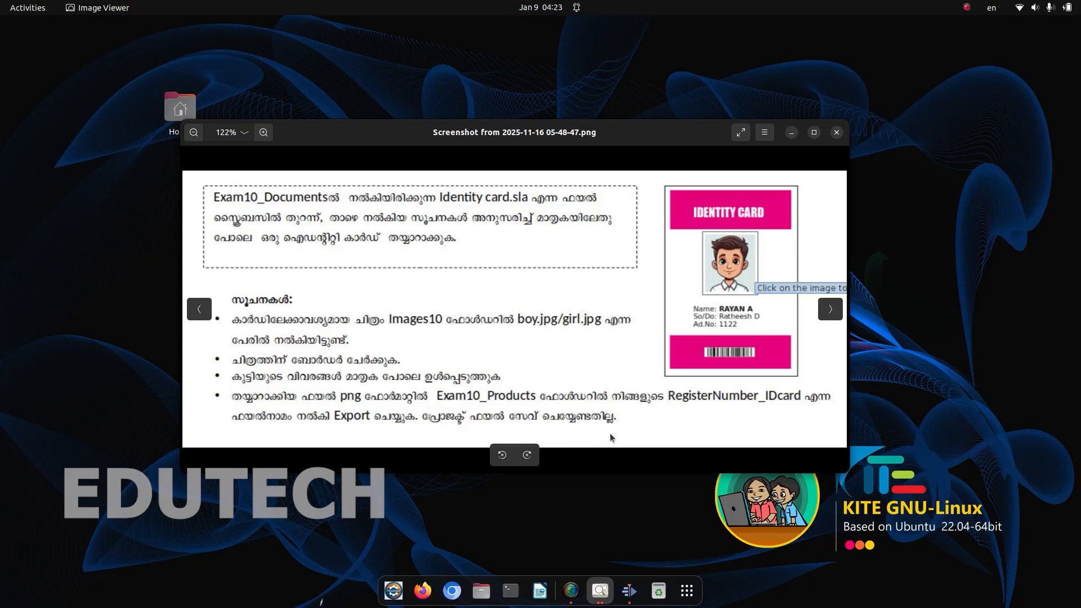
# - Put away the current task image, switch to Files and open identitycard.sla from the Exam10_Documents folder in Scribus
pyautogui.click(792, 135)
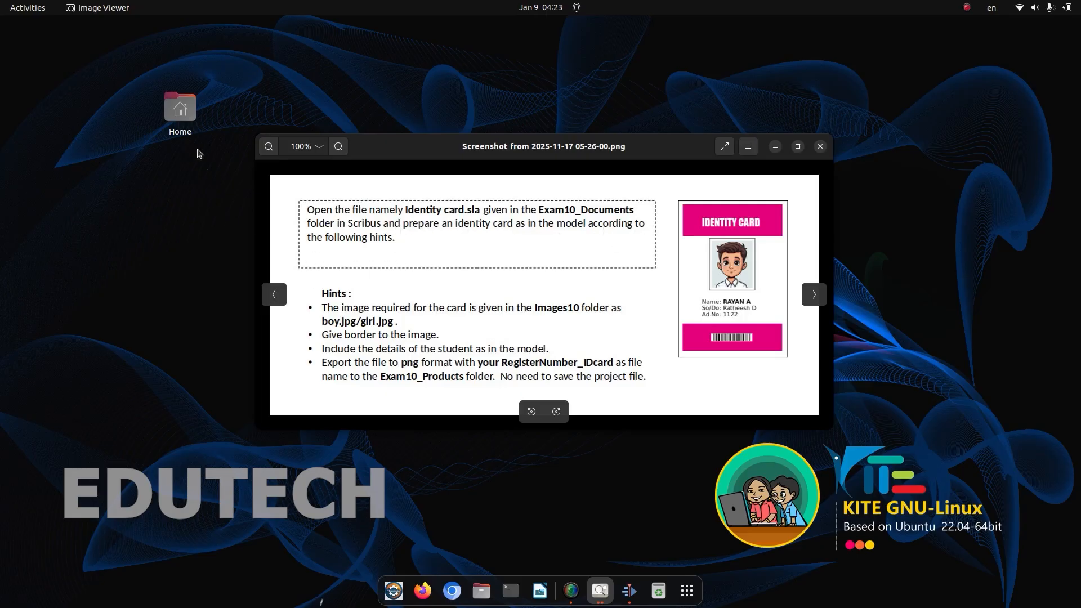
pyautogui.doubleClick(179, 108)
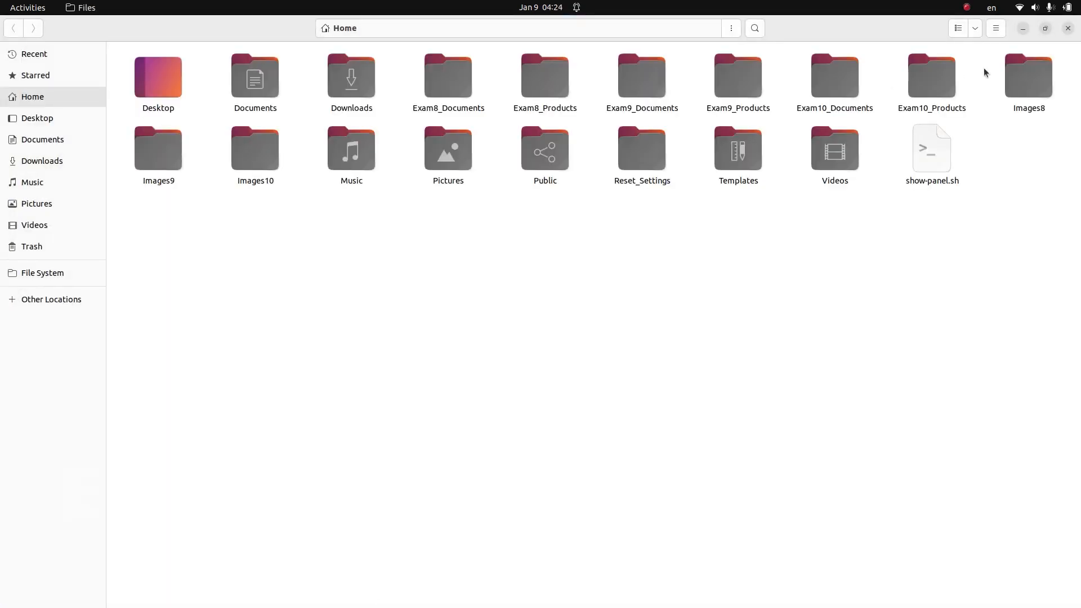
pyautogui.doubleClick(844, 80)
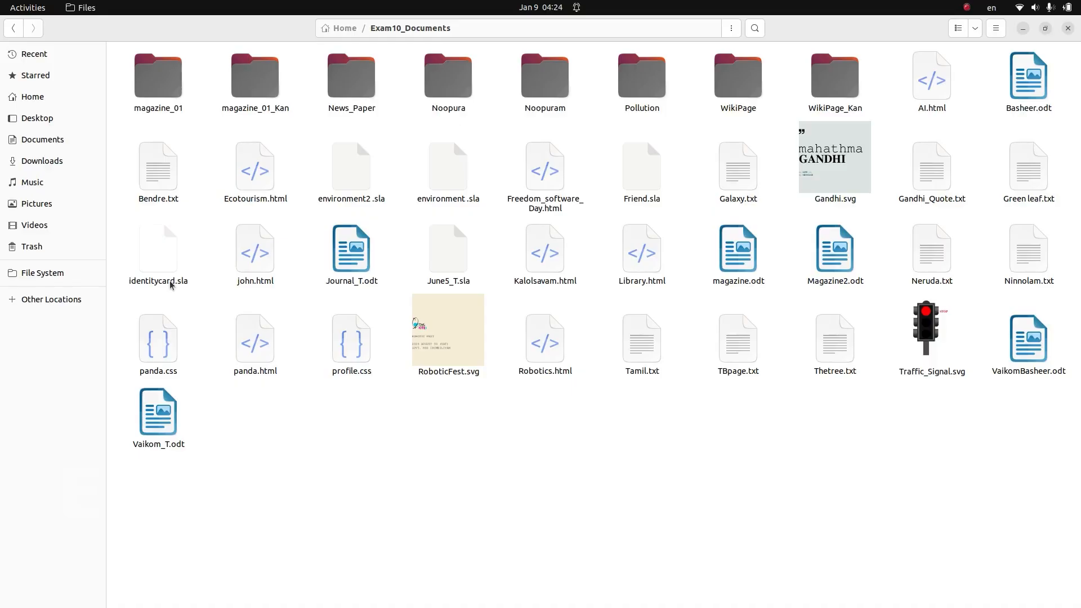
pyautogui.doubleClick(169, 283)
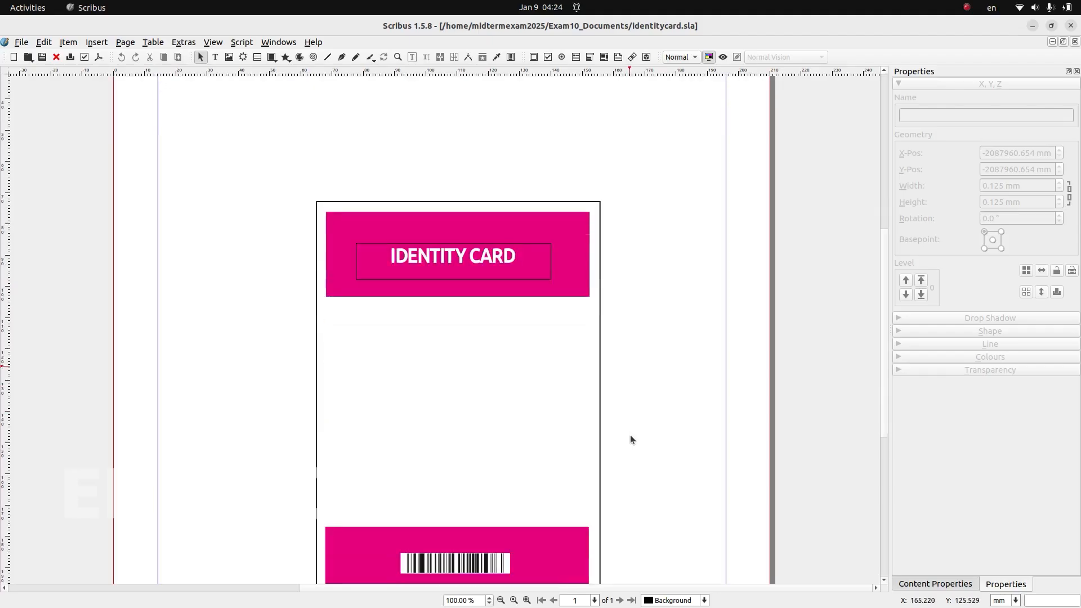
pyautogui.scroll(-2, 630, 438)
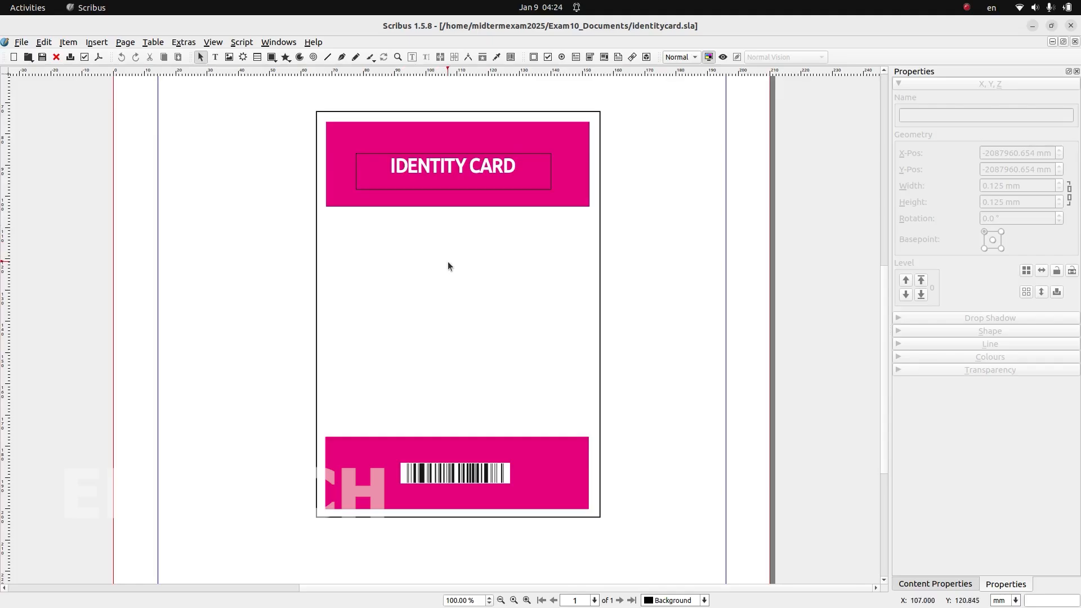
# - Check the task instructions, and place an image frame about 29 × 32 mm centred just below the IDENTITY CARD header
pyautogui.hotkey('alt', 'Tab')
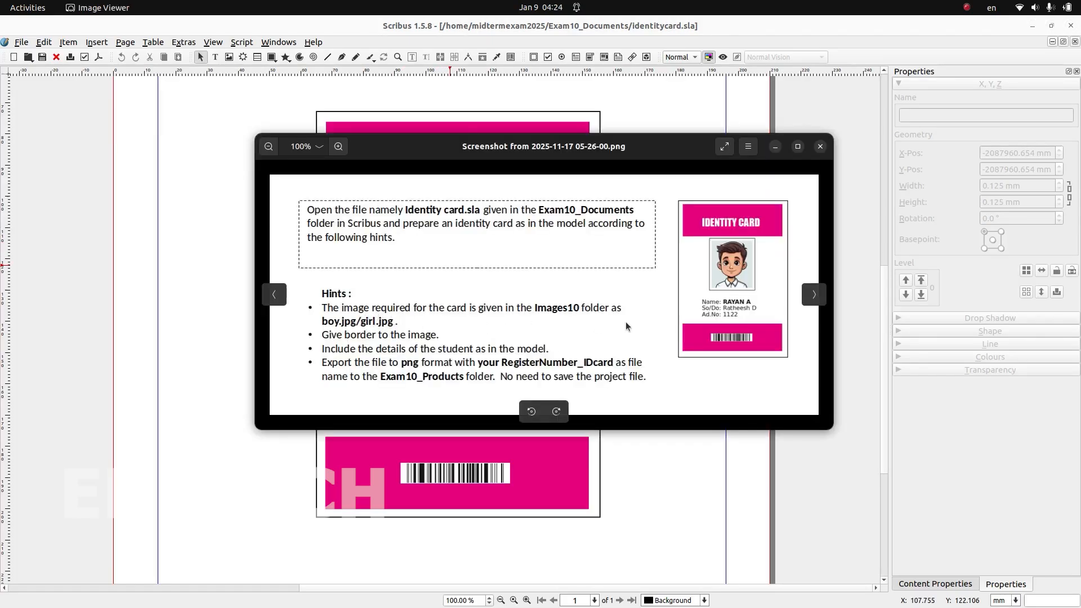
pyautogui.click(695, 481)
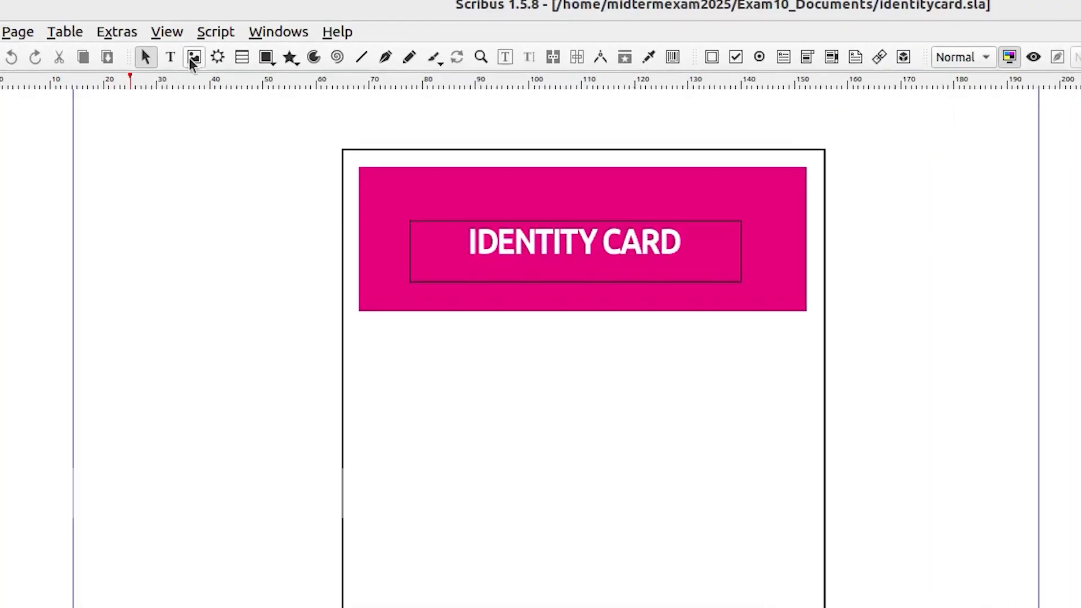
pyautogui.click(229, 57)
pyautogui.moveTo(448, 325); pyautogui.dragTo(629, 516)
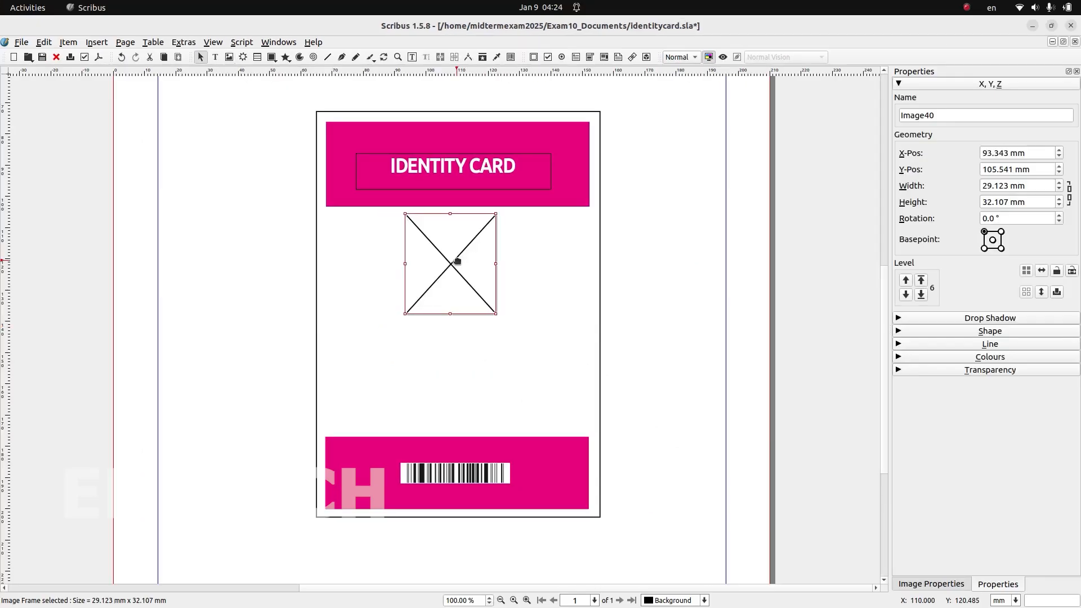
pyautogui.moveTo(457, 262); pyautogui.dragTo(462, 262)
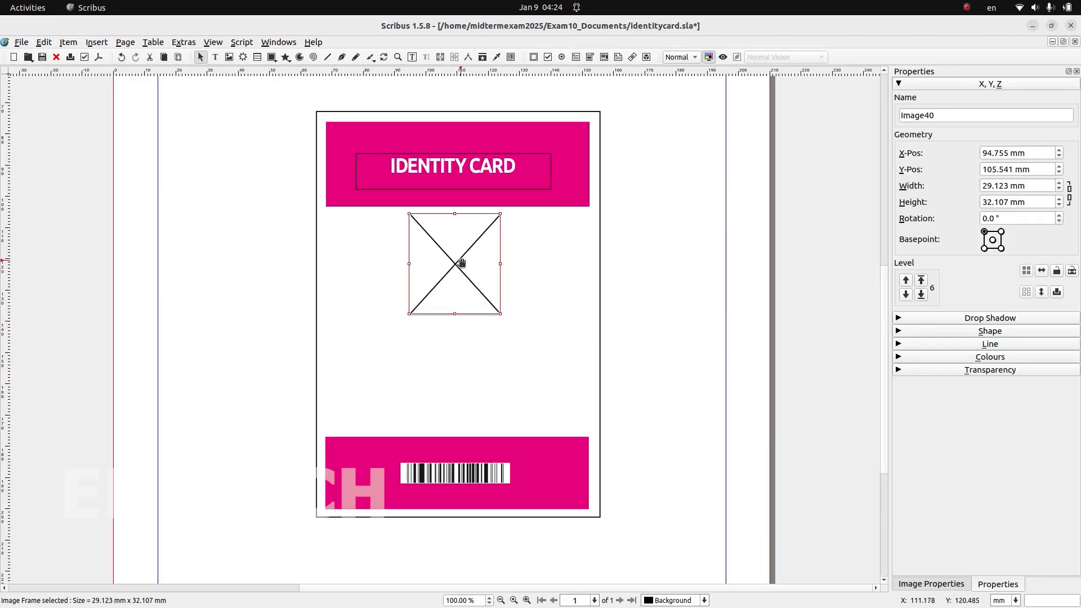
# - Load boy.jpg from the Images10 folder into the image frame
pyautogui.doubleClick(451, 261)
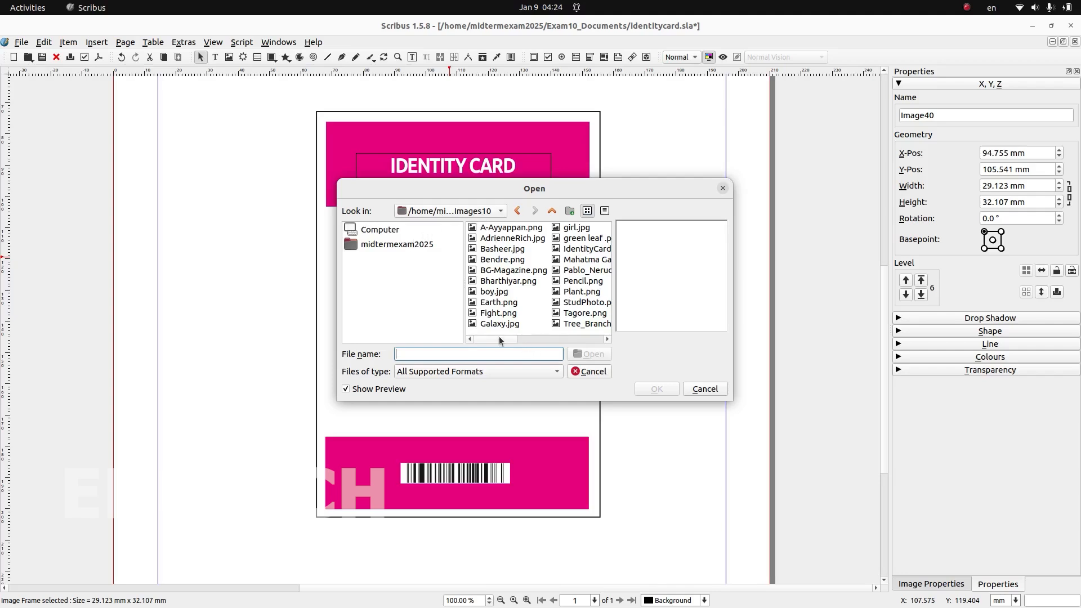
pyautogui.click(492, 292)
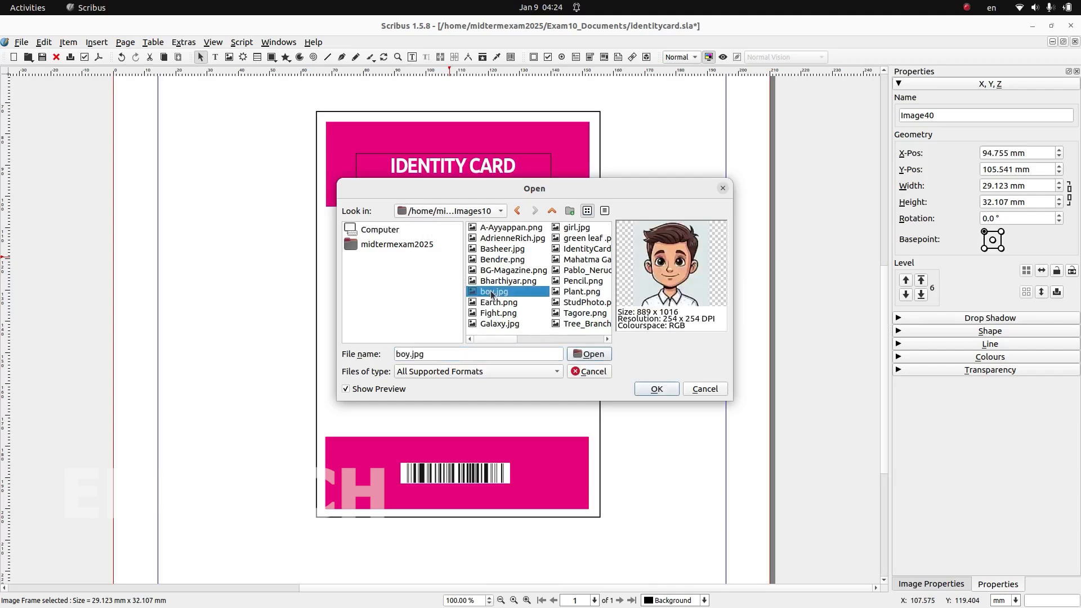
pyautogui.click(649, 392)
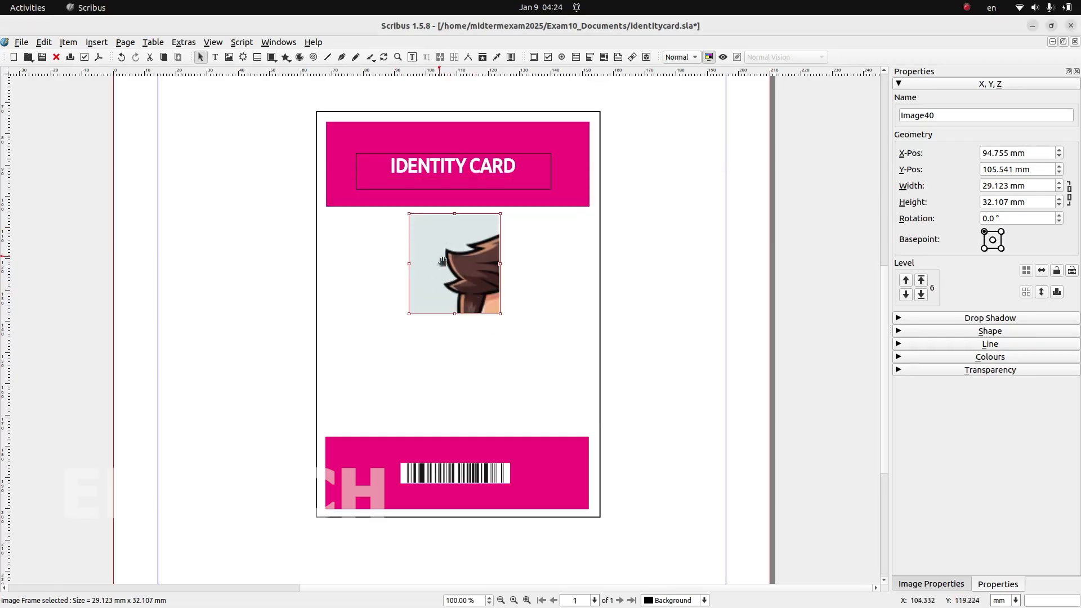
# - Fit the boy image to its frame and nudge the frame slightly to centre it on the card
pyautogui.rightClick(449, 278)
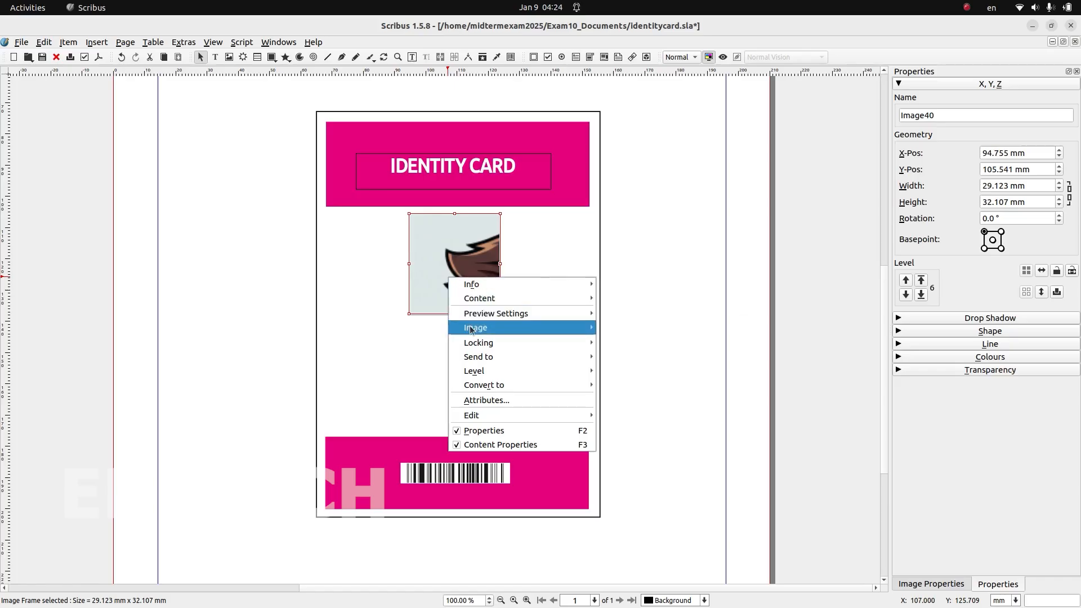
pyautogui.click(469, 252)
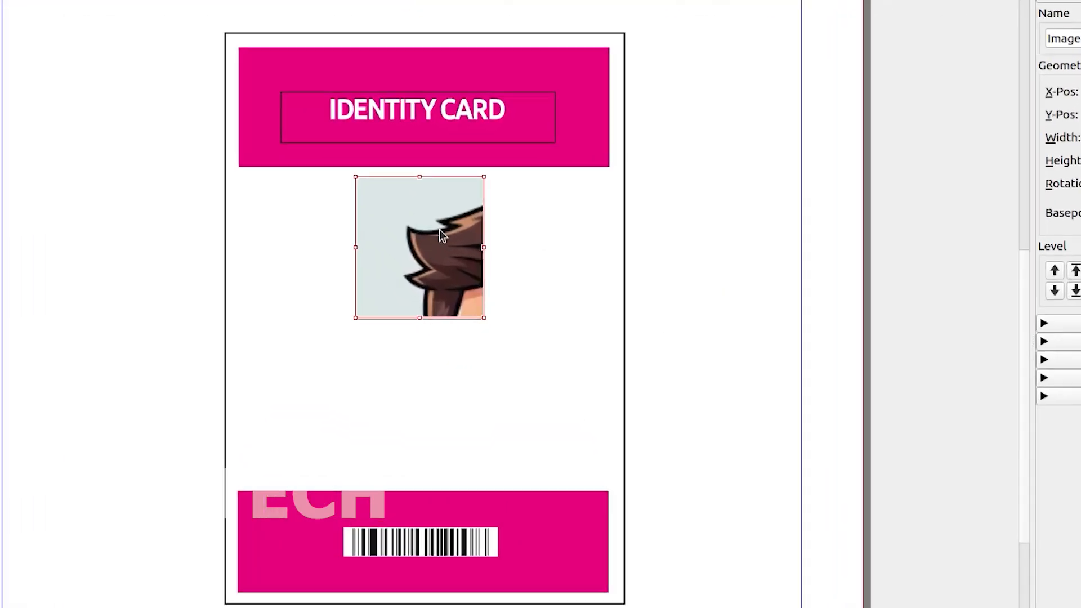
pyautogui.rightClick(469, 251)
pyautogui.moveTo(456, 302)
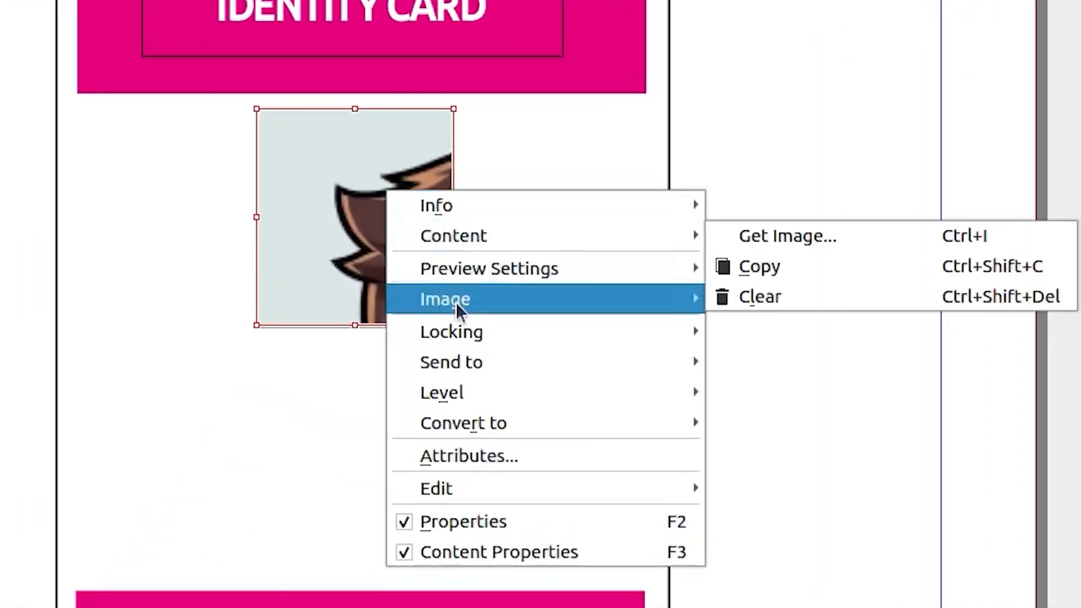
pyautogui.click(751, 488)
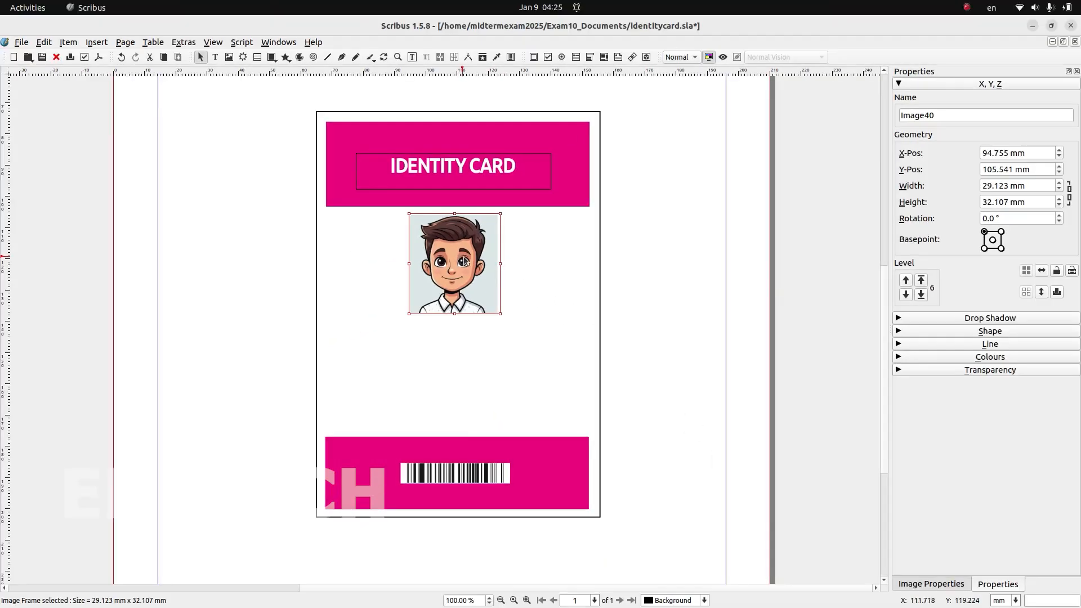
pyautogui.moveTo(465, 261); pyautogui.dragTo(468, 258)
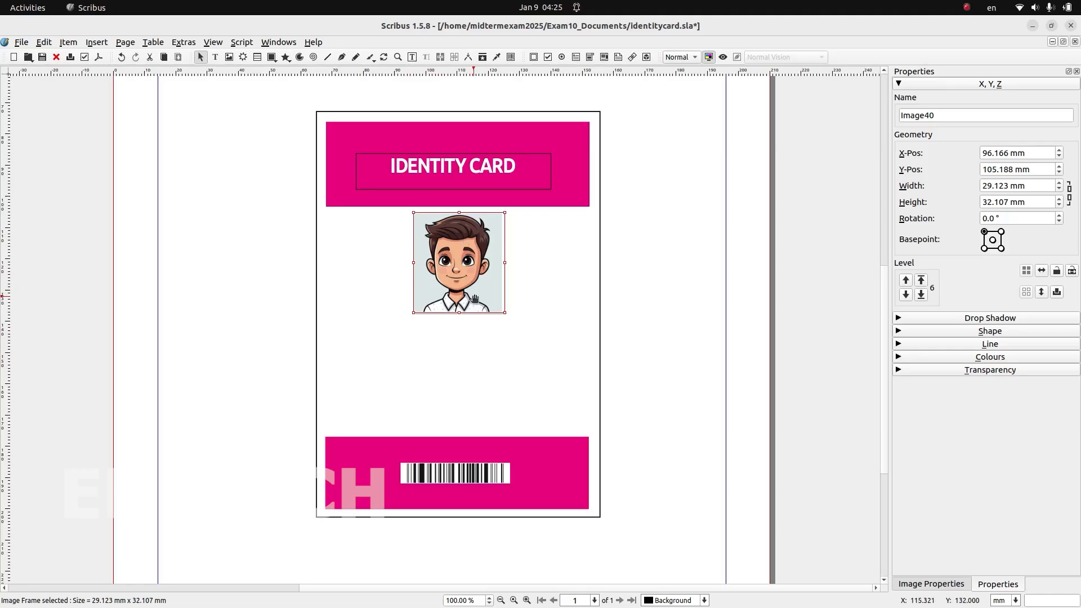
# - Check the border hint in the task instructions, and draw a rectangle about 31.5 × 34.6 mm around the boy's photo as its border
pyautogui.hotkey('alt', 'Tab')
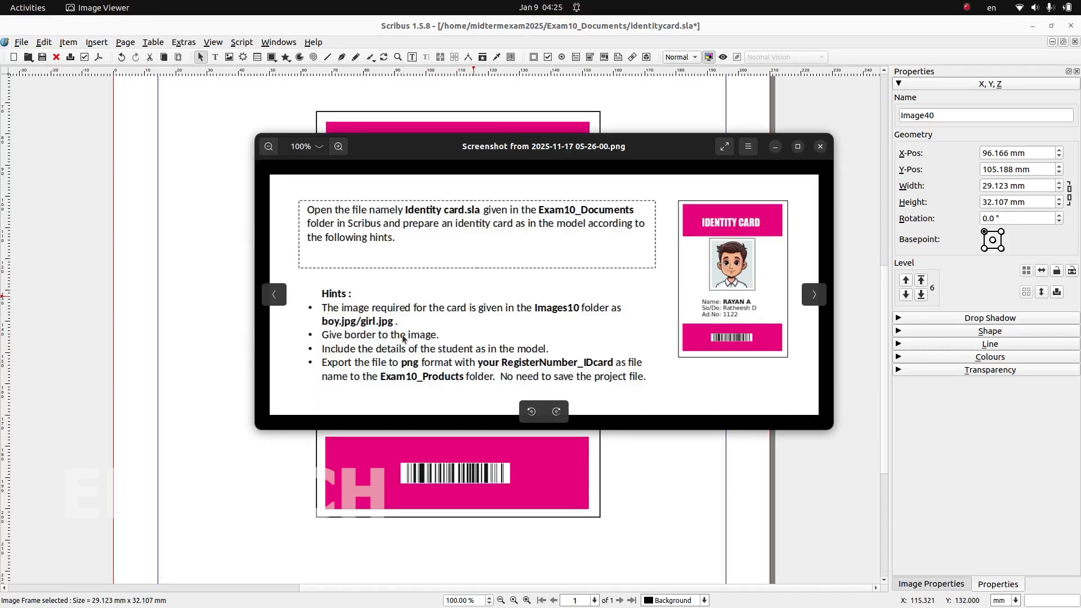
pyautogui.hotkey('alt', 'Tab')
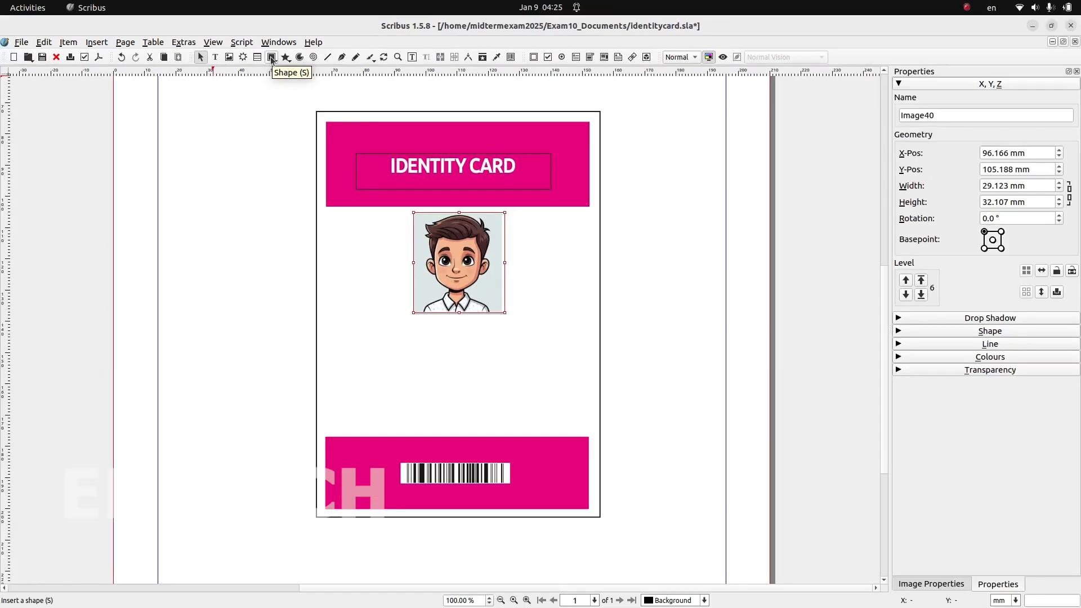
pyautogui.click(288, 56)
pyautogui.moveTo(408, 213); pyautogui.dragTo(512, 319)
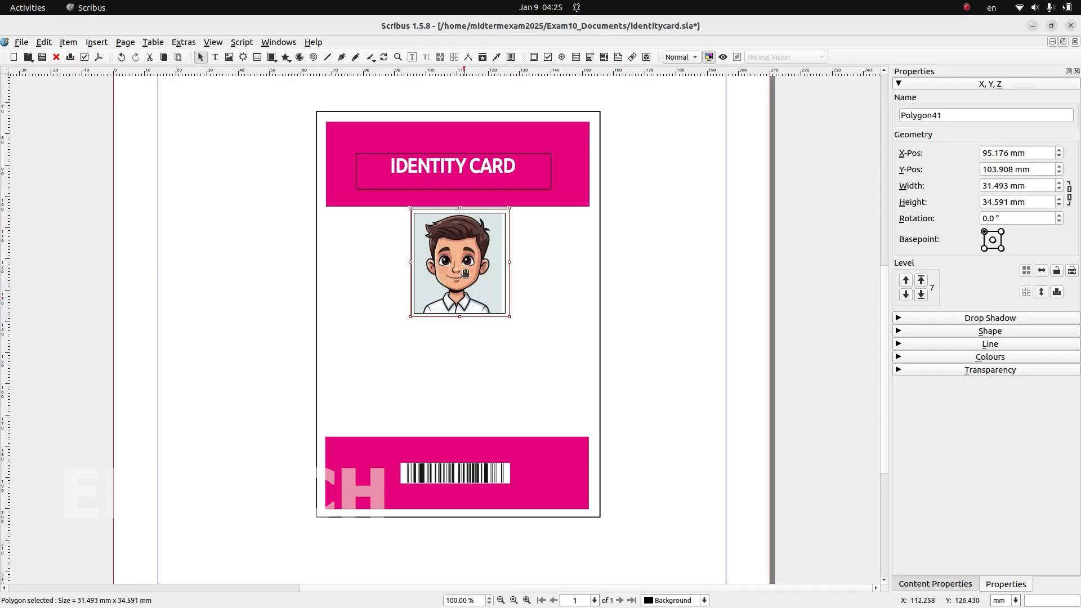
pyautogui.click(515, 298)
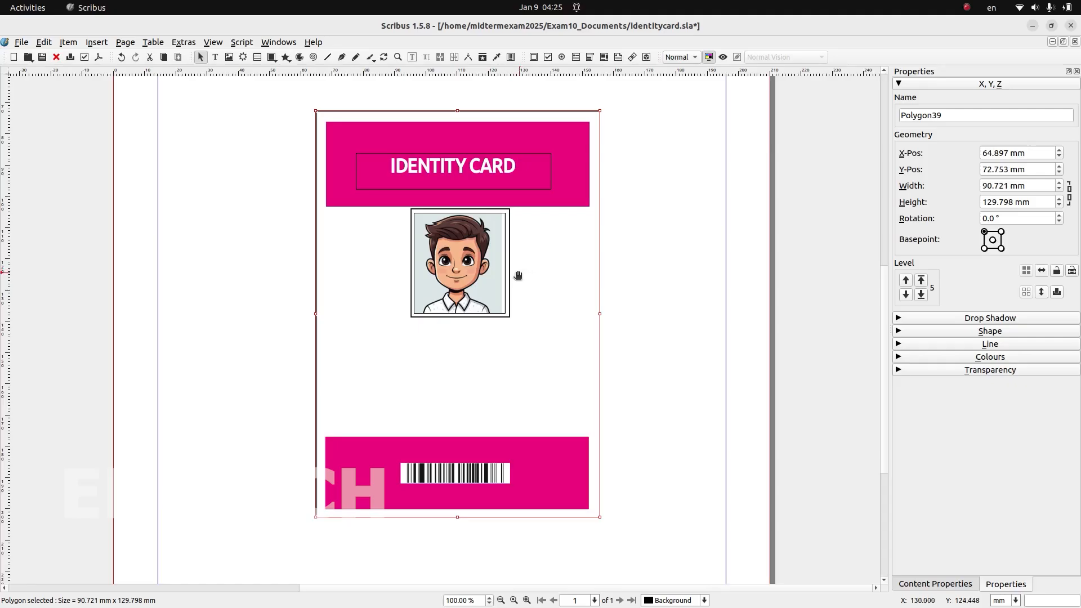
pyautogui.click(691, 282)
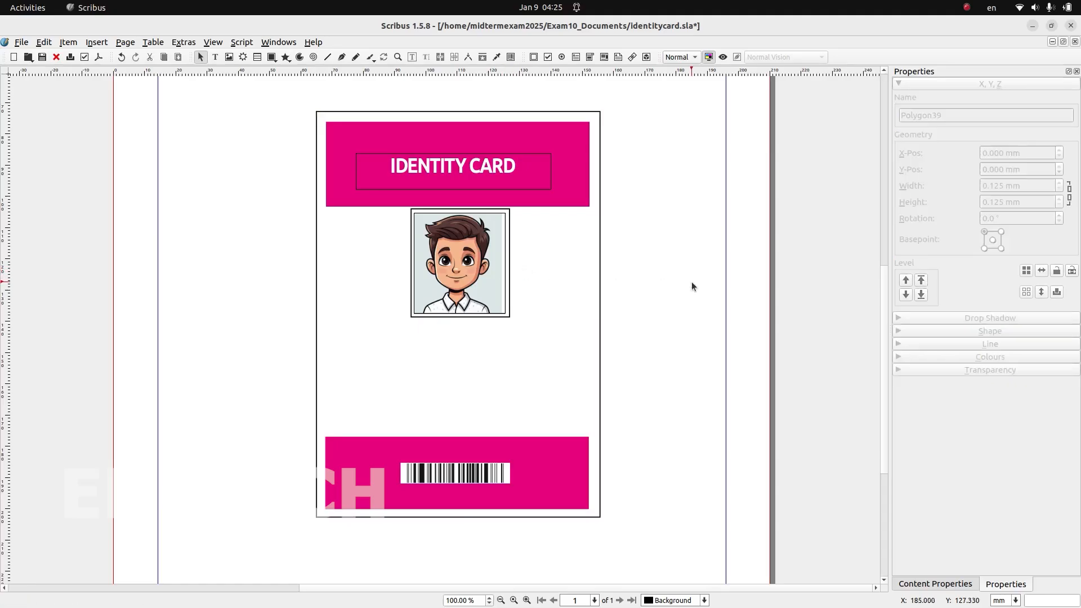
# - Try a line width of 1.353 mm on the photo's border rectangle and set it back to 0.353 mm
pyautogui.click(510, 252)
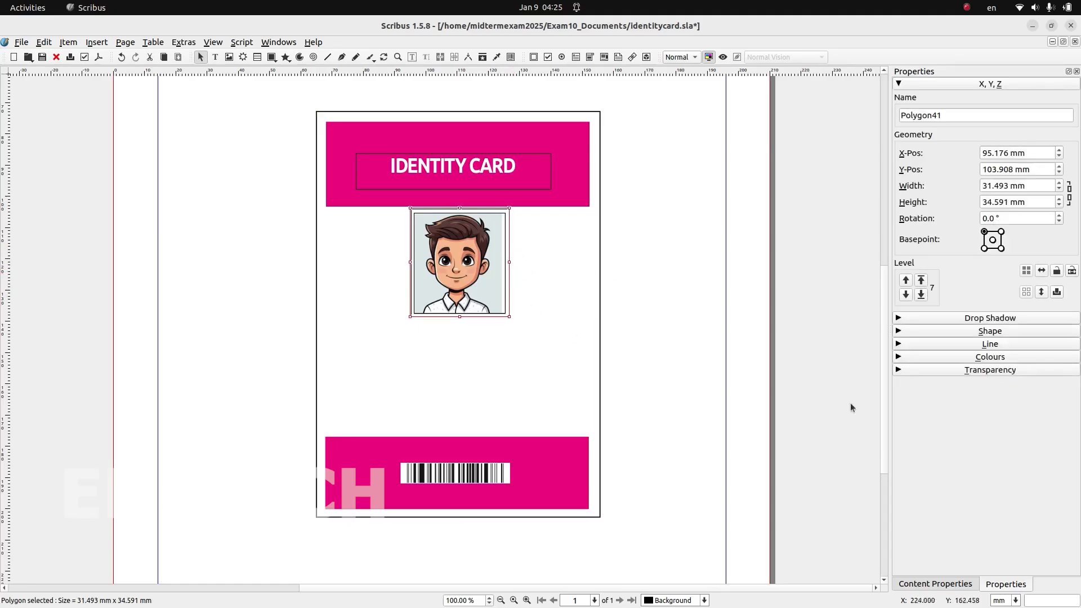
pyautogui.click(956, 345)
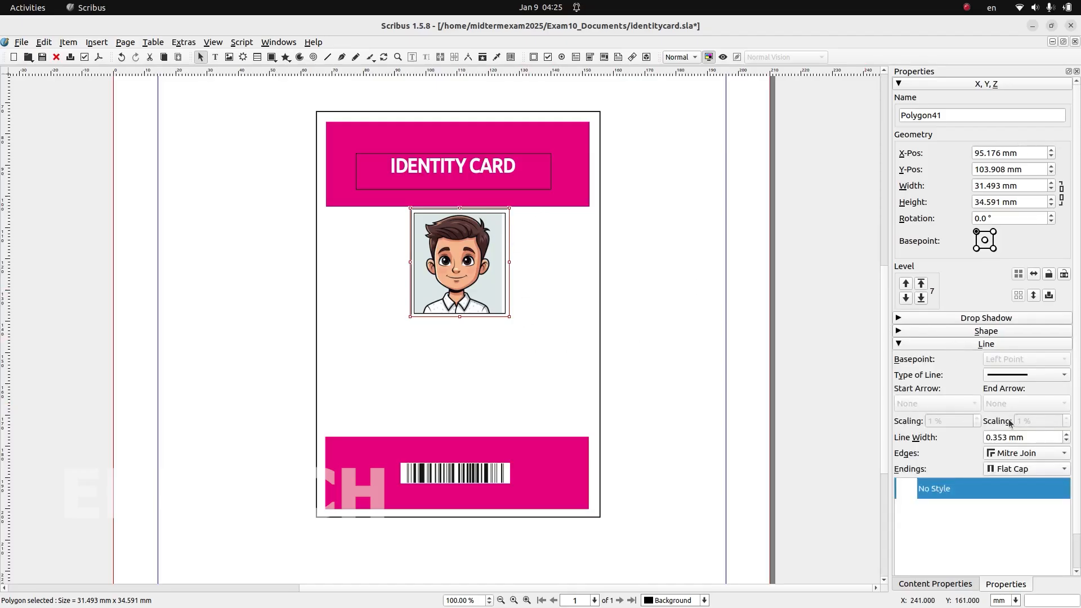
pyautogui.doubleClick(1014, 439)
pyautogui.click(1065, 436)
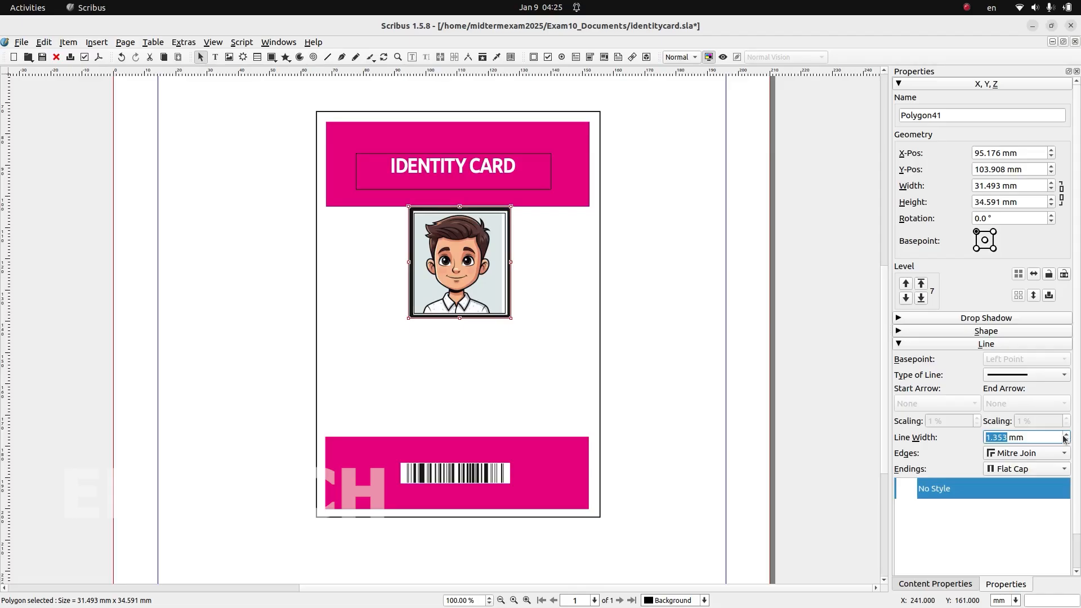
pyautogui.click(1065, 441)
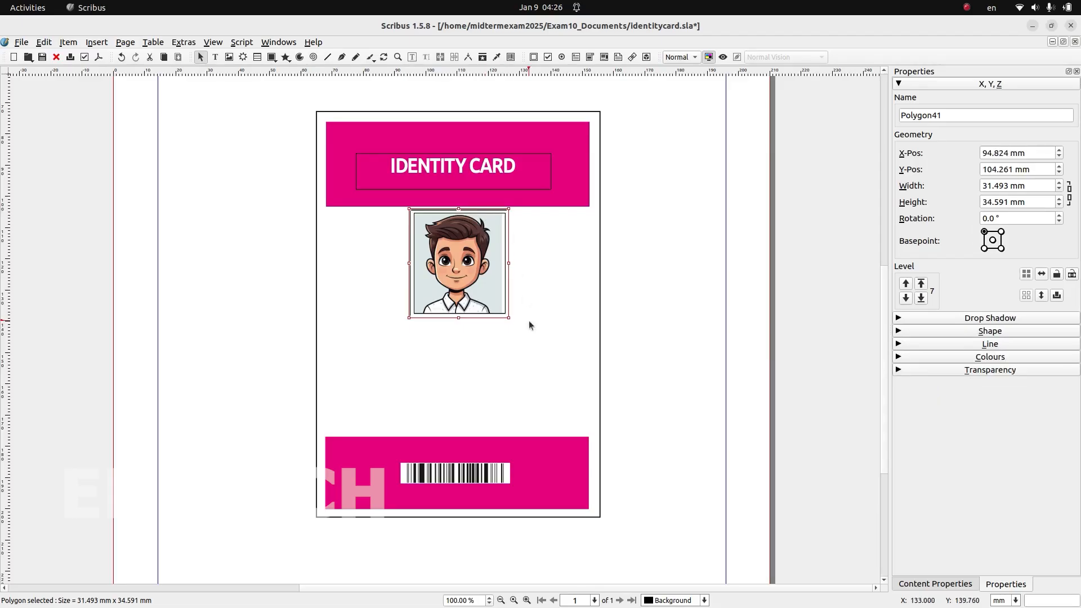
# - Examine the border rectangle's fill and stroke colours, try the 1.353 mm line width again and restore 0.353 mm
pyautogui.click(946, 359)
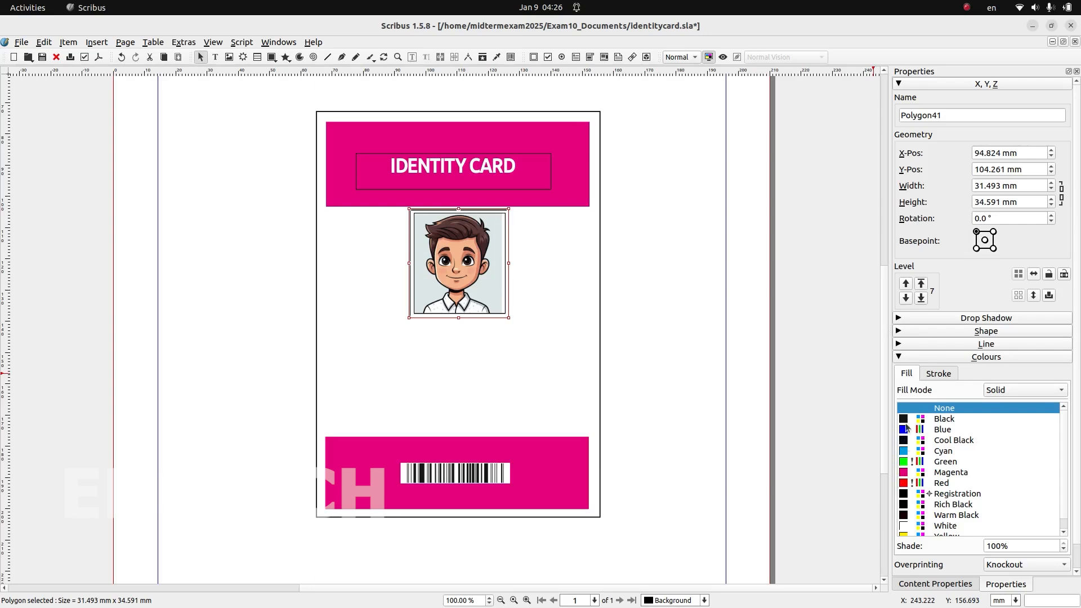
pyautogui.click(932, 375)
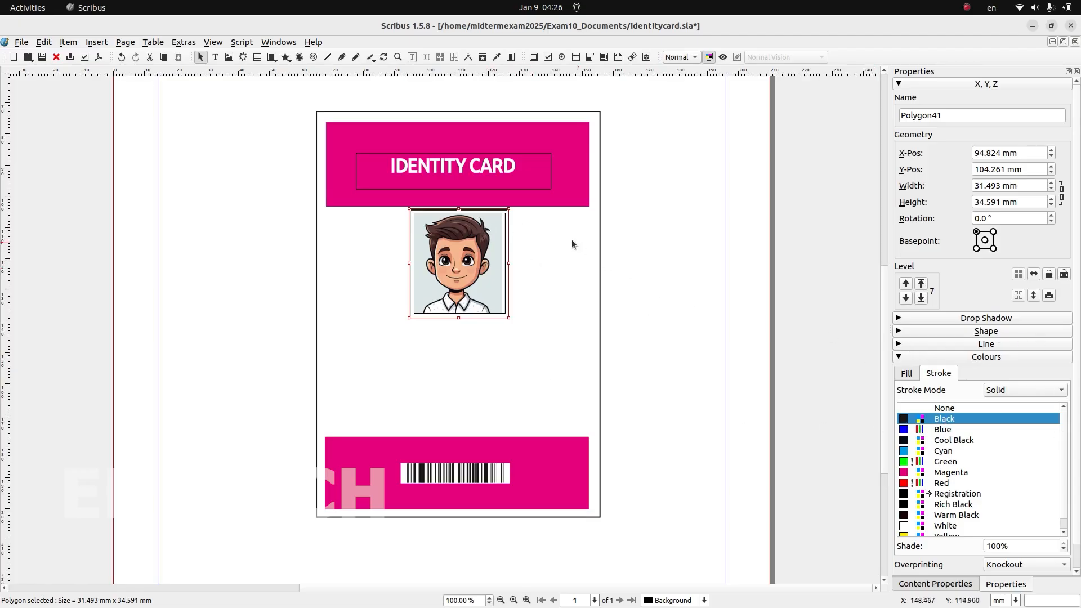
pyautogui.click(949, 346)
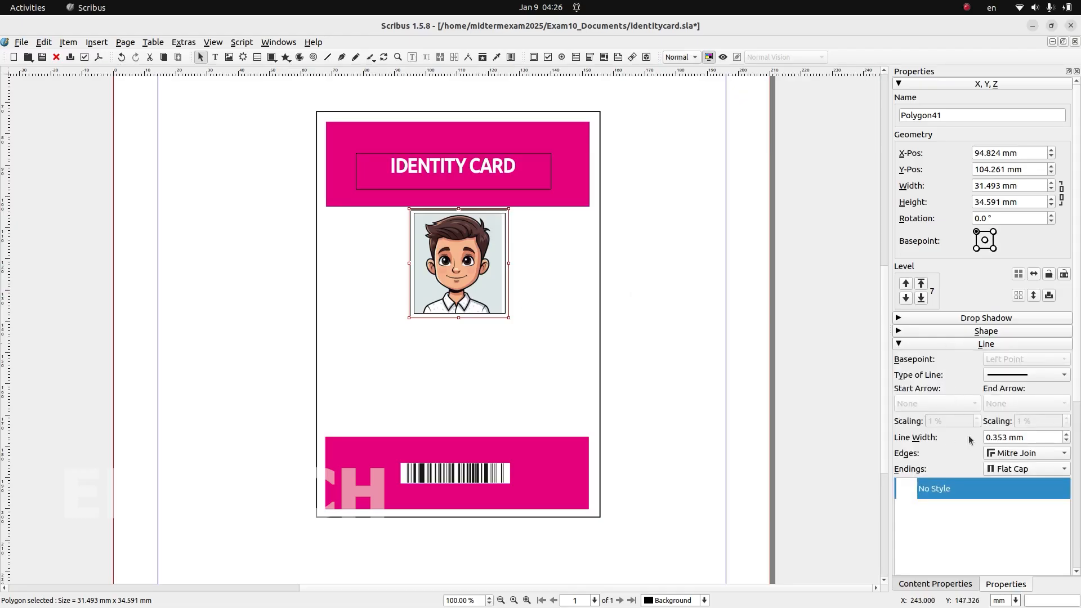
pyautogui.click(1065, 435)
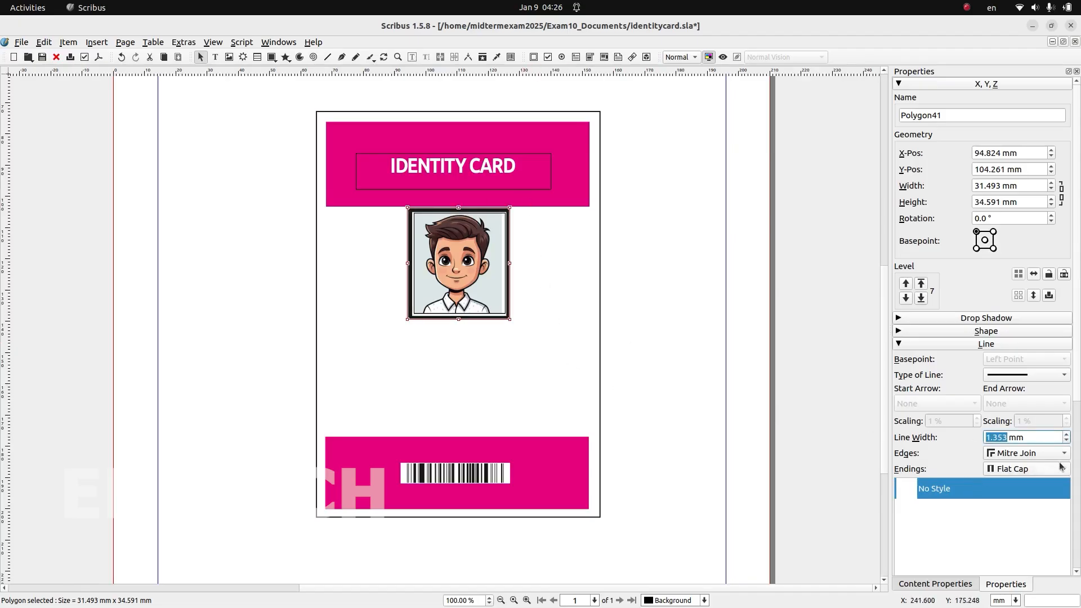
pyautogui.click(1066, 441)
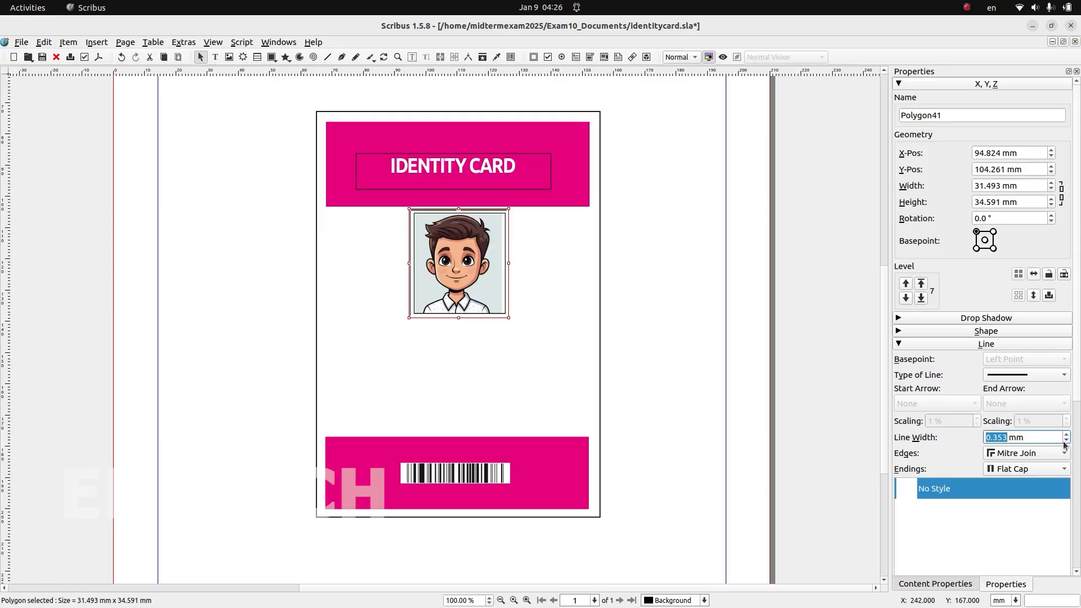
pyautogui.click(550, 350)
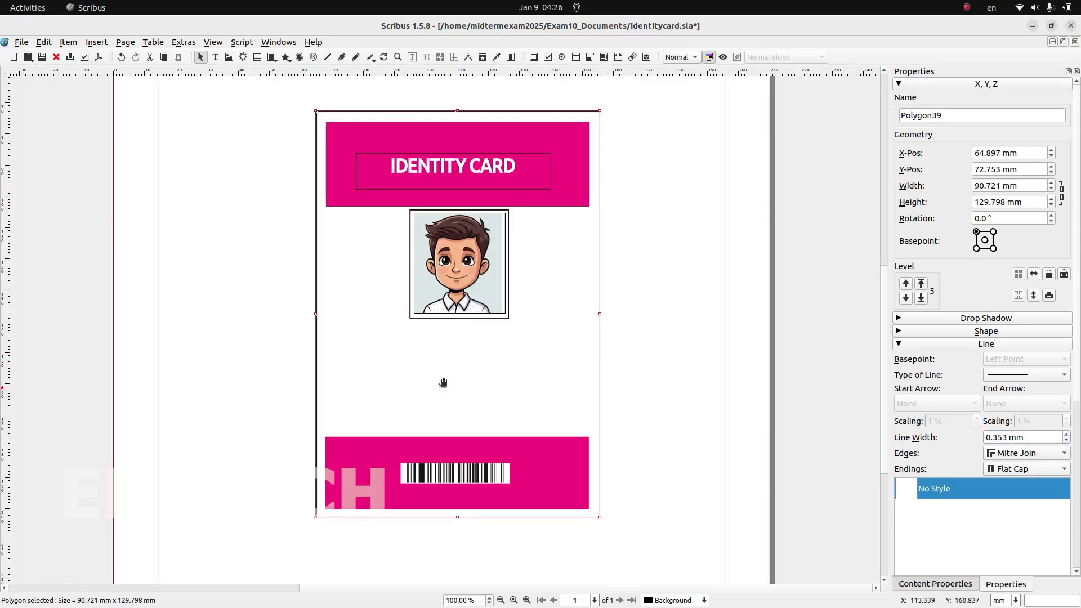
# - Check the student details in the model card, and draw a text frame about 57 × 31 mm between the photo and the barcode band
pyautogui.hotkey('alt', 'Tab')
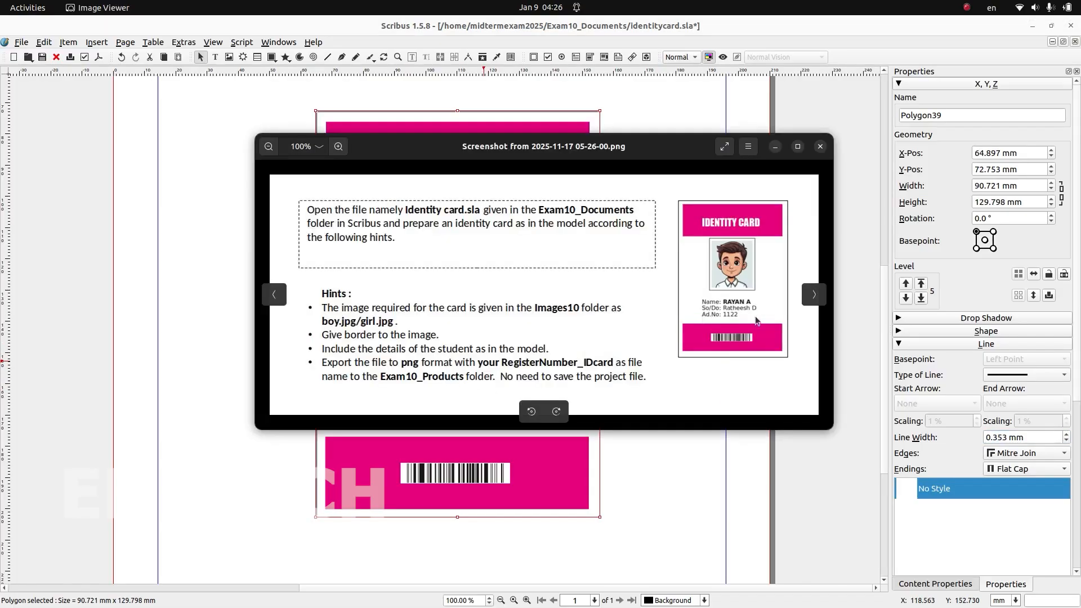
pyautogui.hotkey('alt', 'Tab')
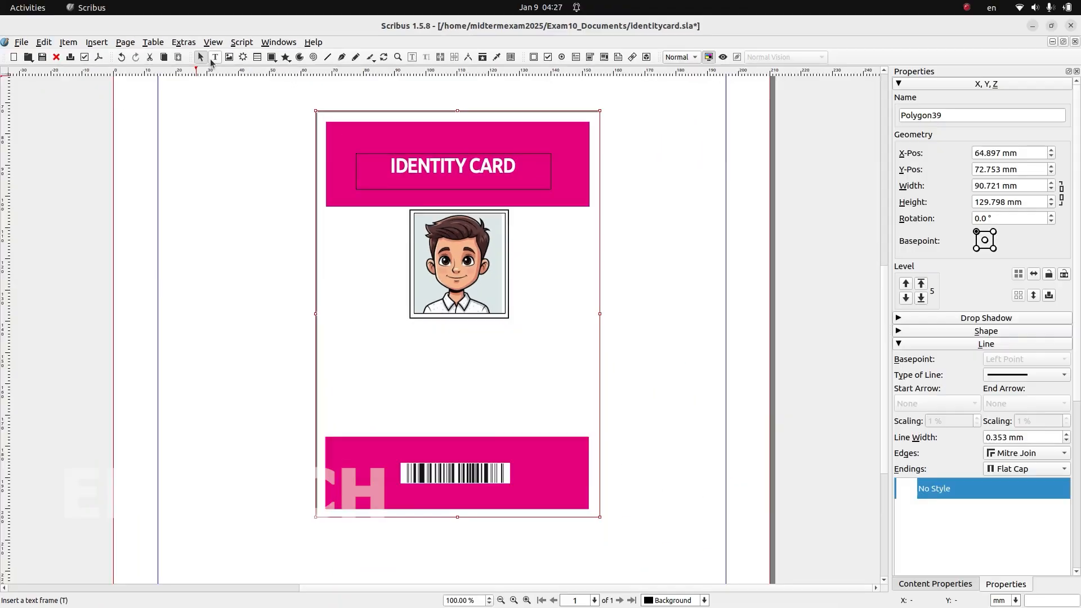
pyautogui.click(214, 49)
pyautogui.moveTo(367, 334)
pyautogui.mouseDown()
pyautogui.moveTo(370, 350)
pyautogui.moveTo(547, 431)
pyautogui.mouseUp()
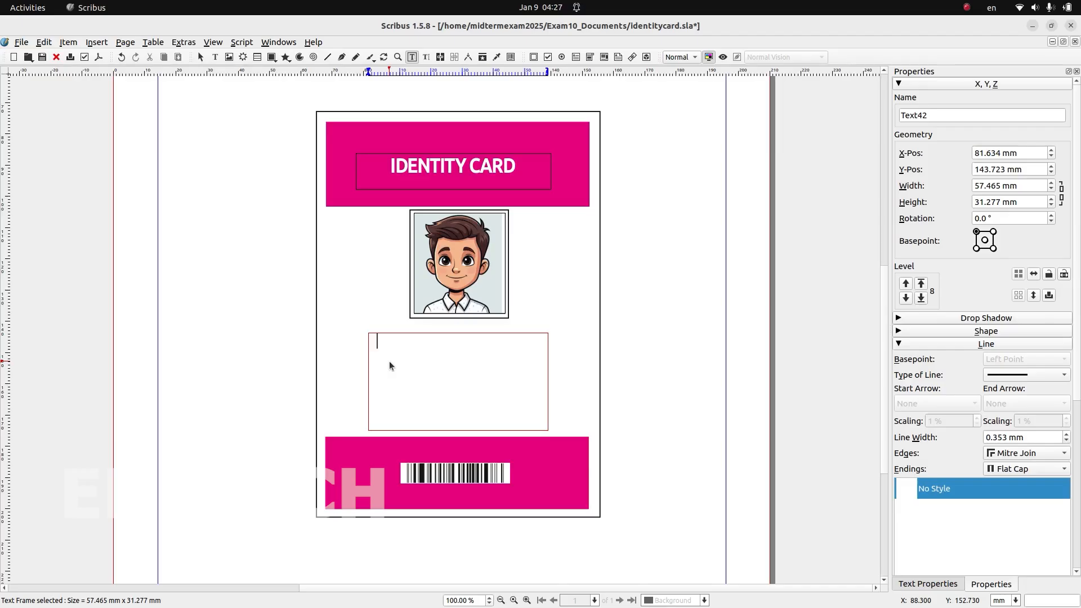
# - Enter the student details in the text frame on separate lines labelled Name, S/o d/O and Ad No, following the model card
pyautogui.write('Name   :RAYAN A')
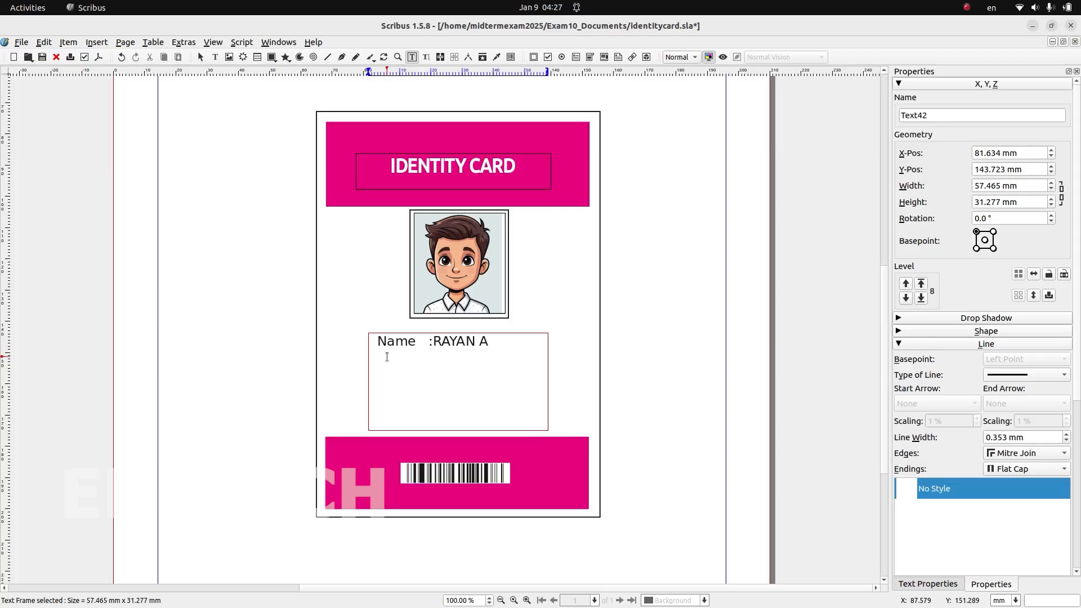
pyautogui.press('Return')
pyautogui.write('S/o d/O : Ratheesh D')
pyautogui.press('Return')
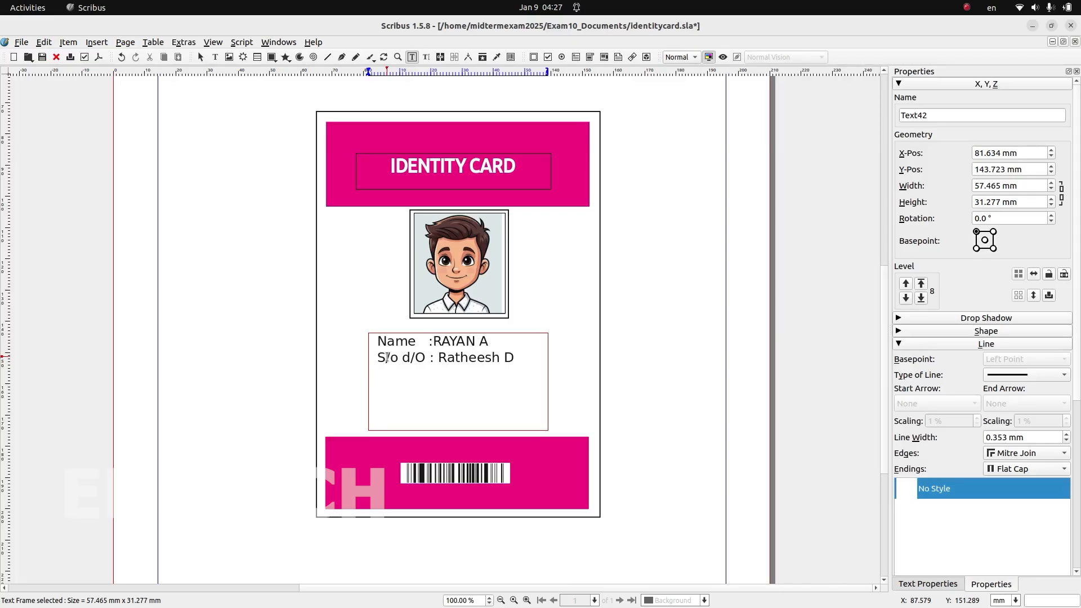
pyautogui.write('Ad No    : 1122')
pyautogui.click(431, 376)
pyautogui.press('BackSpace')
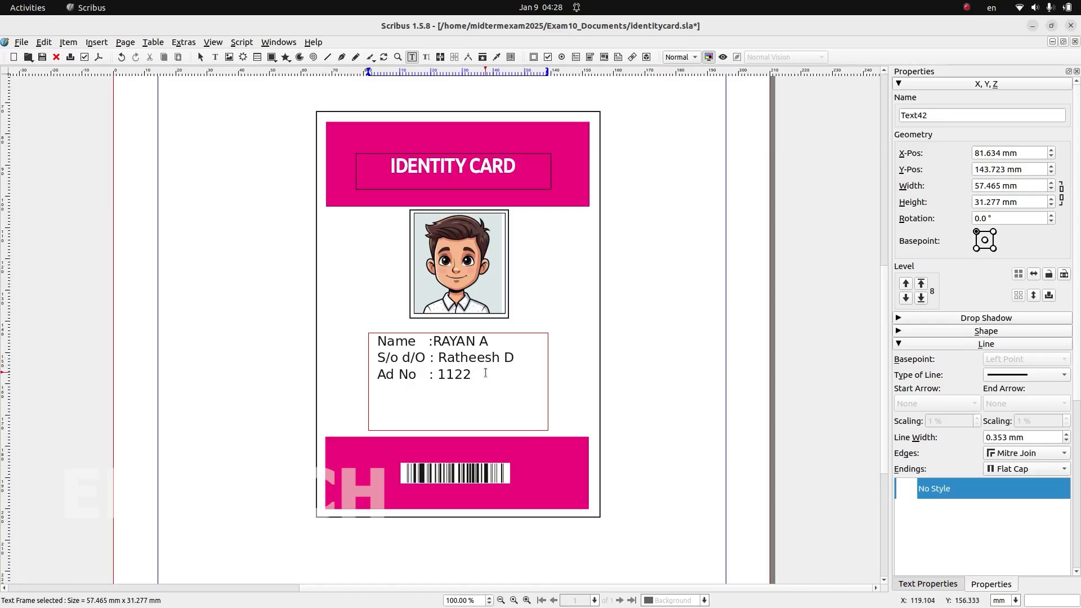
pyautogui.click(486, 372)
# - Preview the finished card without frame outlines and compare it with the model and export hint in the task instructions
pyautogui.hotkey('alt', 'Tab')
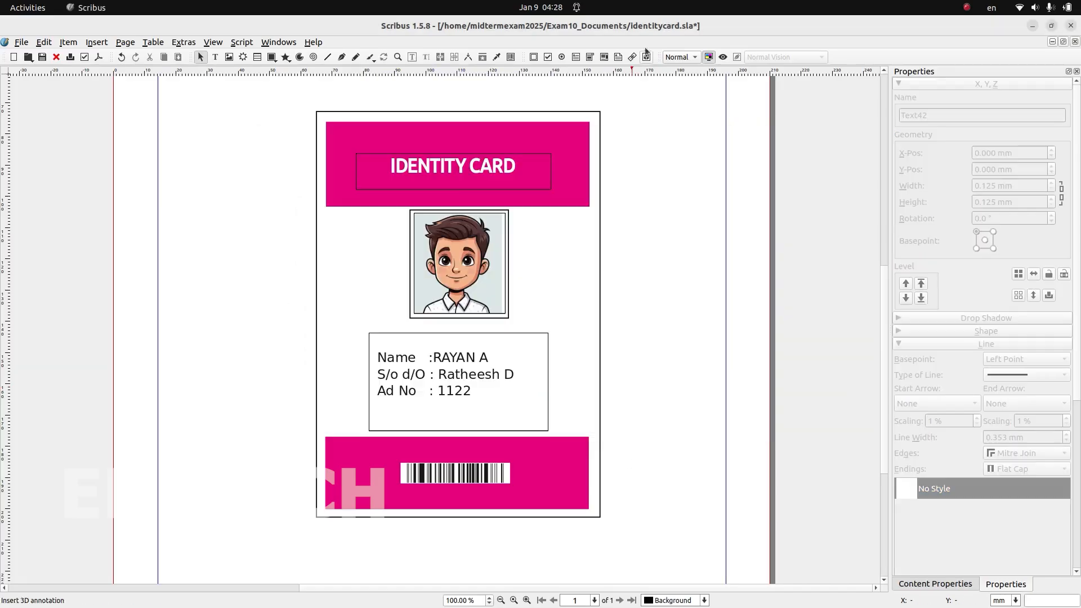
pyautogui.click(611, 486)
pyautogui.click(723, 58)
pyautogui.hotkey('alt', 'Tab')
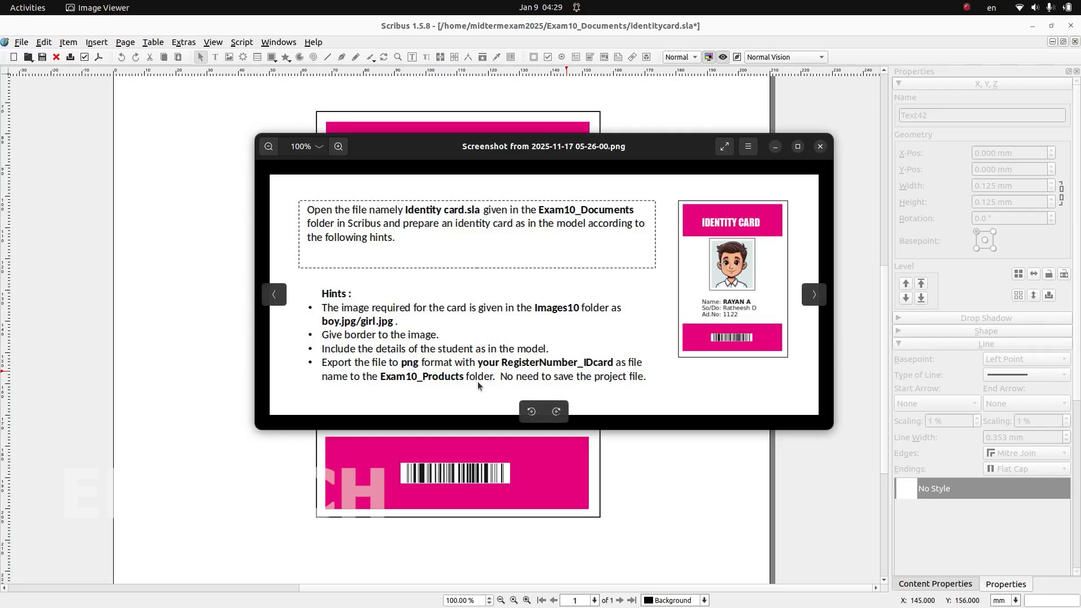
pyautogui.click(665, 495)
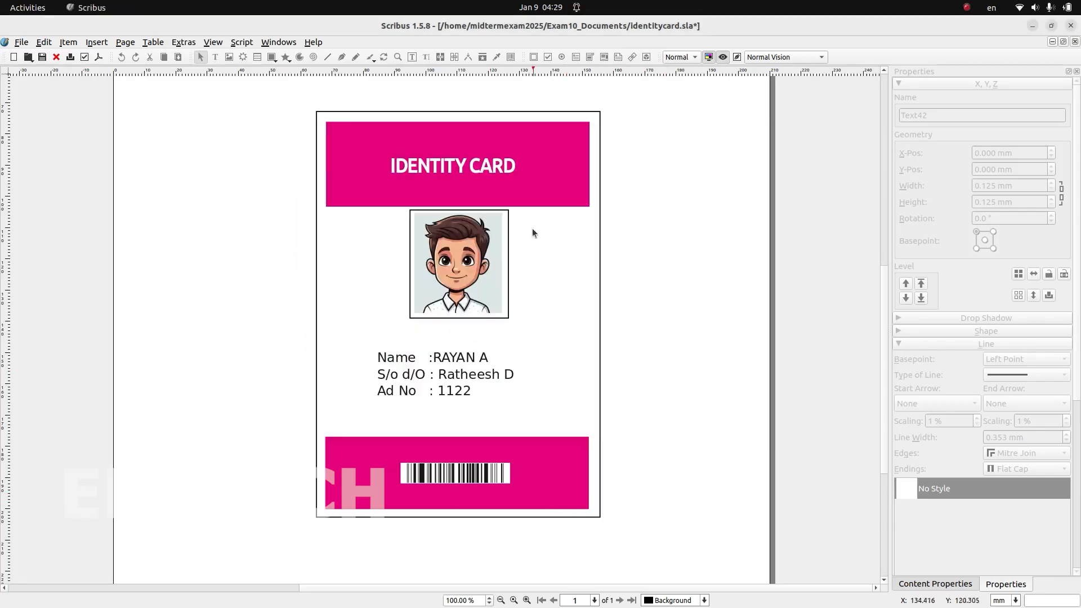
pyautogui.click(724, 61)
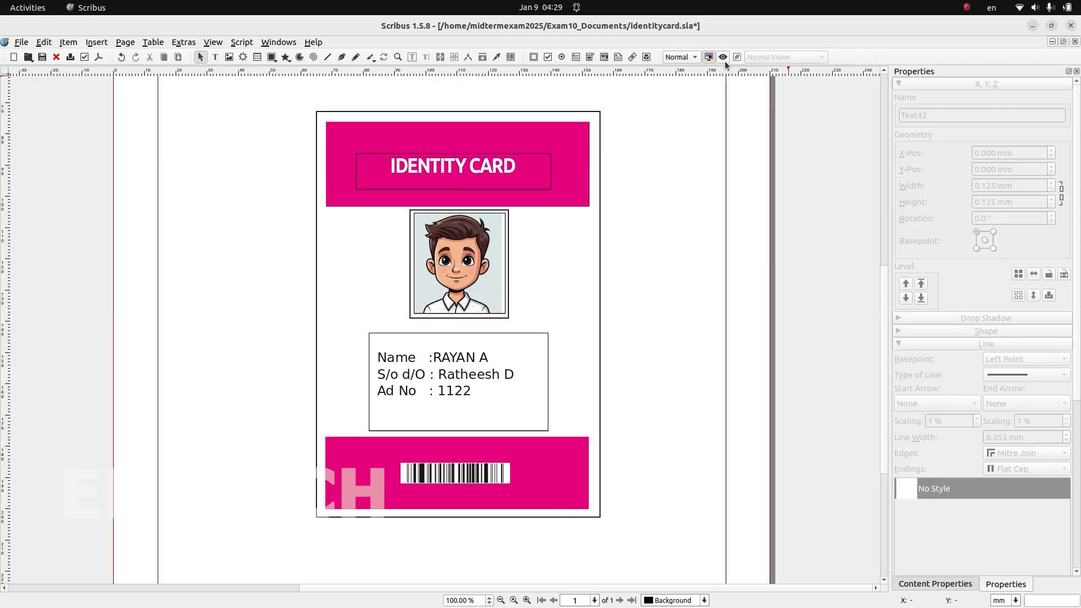
# - Start exporting the page as an image and choose the Exam10_Products folder as the export directory
pyautogui.click(599, 229)
pyautogui.click(22, 42)
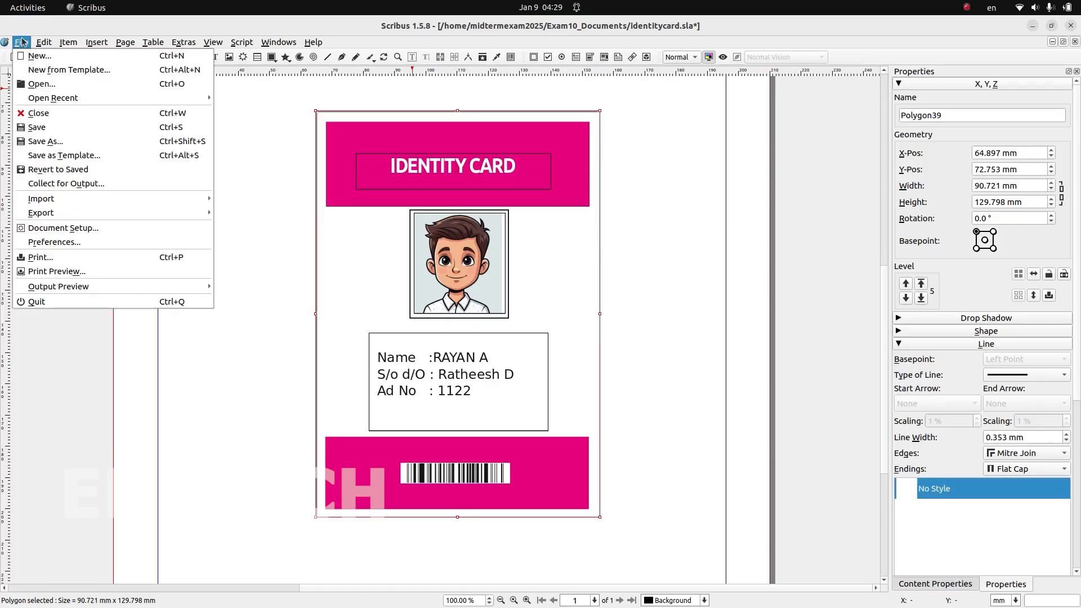
pyautogui.moveTo(85, 215)
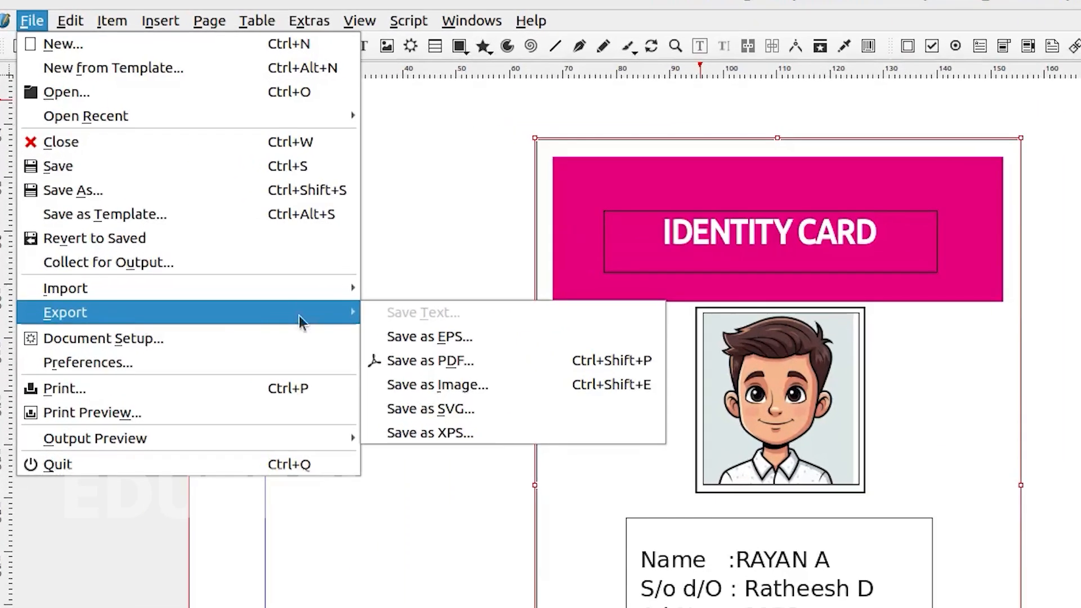
pyautogui.click(419, 385)
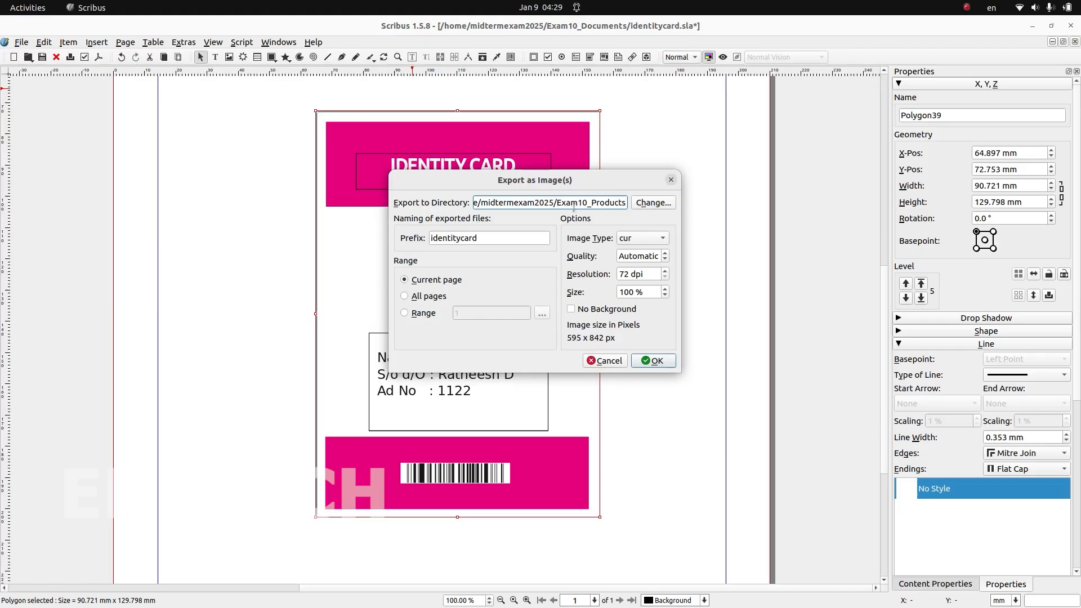
pyautogui.click(643, 203)
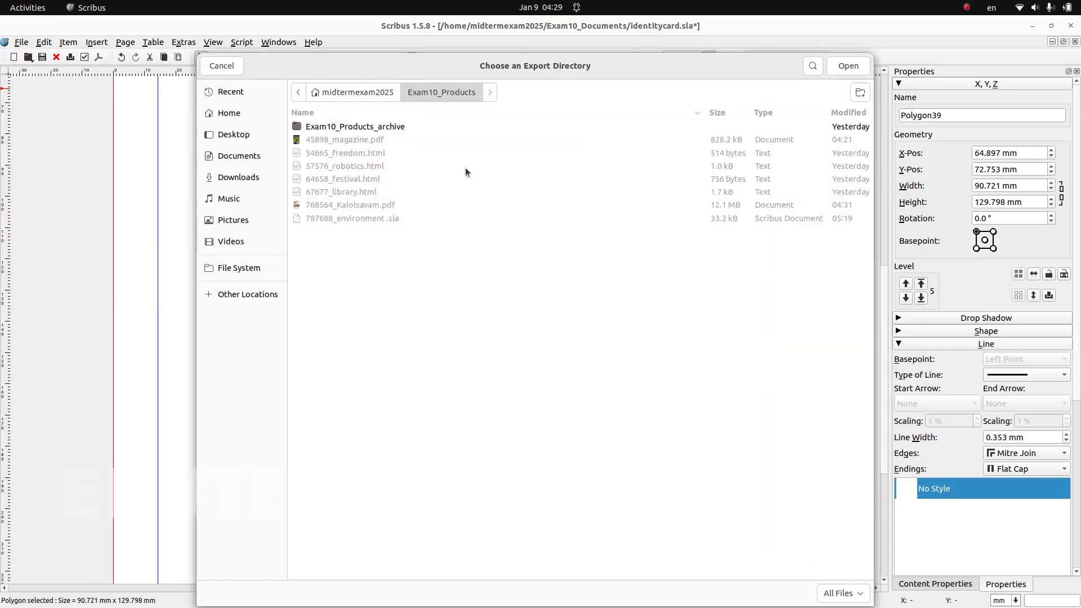
pyautogui.click(213, 110)
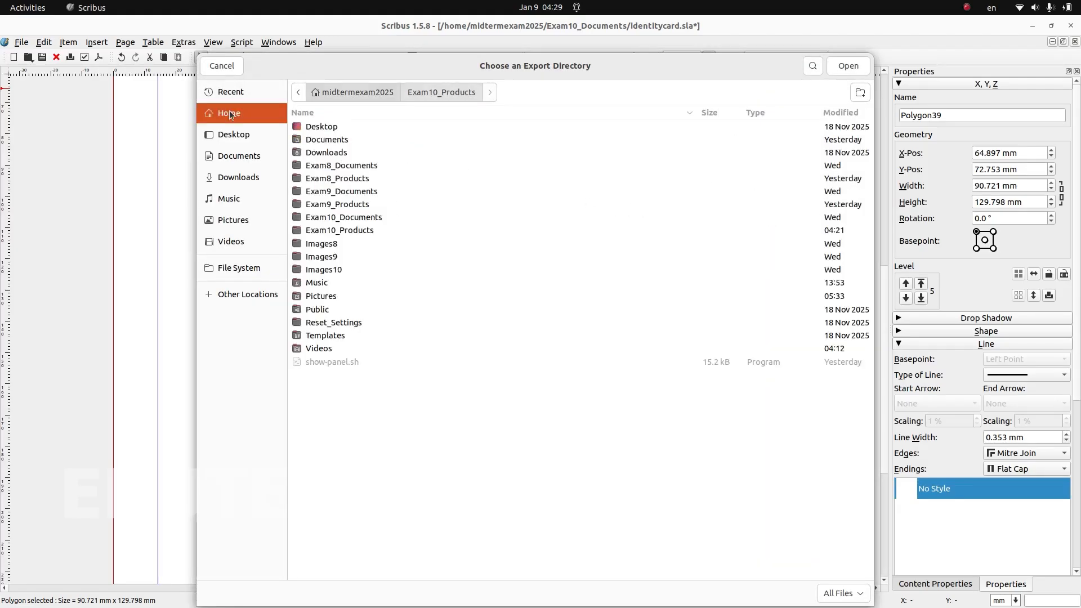
pyautogui.doubleClick(343, 231)
pyautogui.click(849, 66)
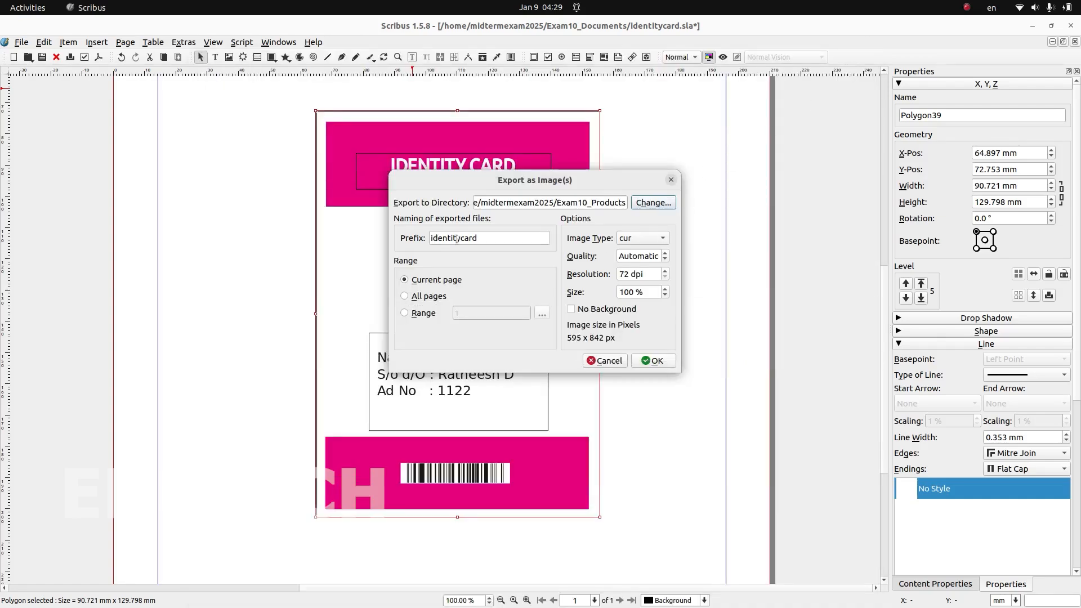
# - Set the export prefix to 23484_IDcard and the image type to png, and export the current page
pyautogui.moveTo(462, 240); pyautogui.dragTo(437, 238)
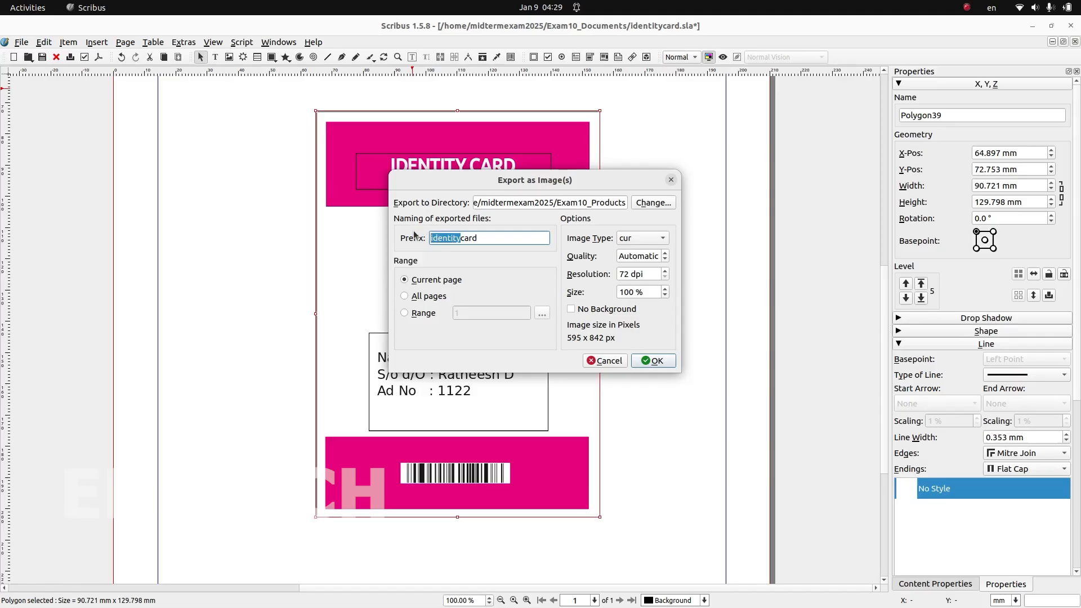
pyautogui.write('23484_ID')
pyautogui.click(657, 244)
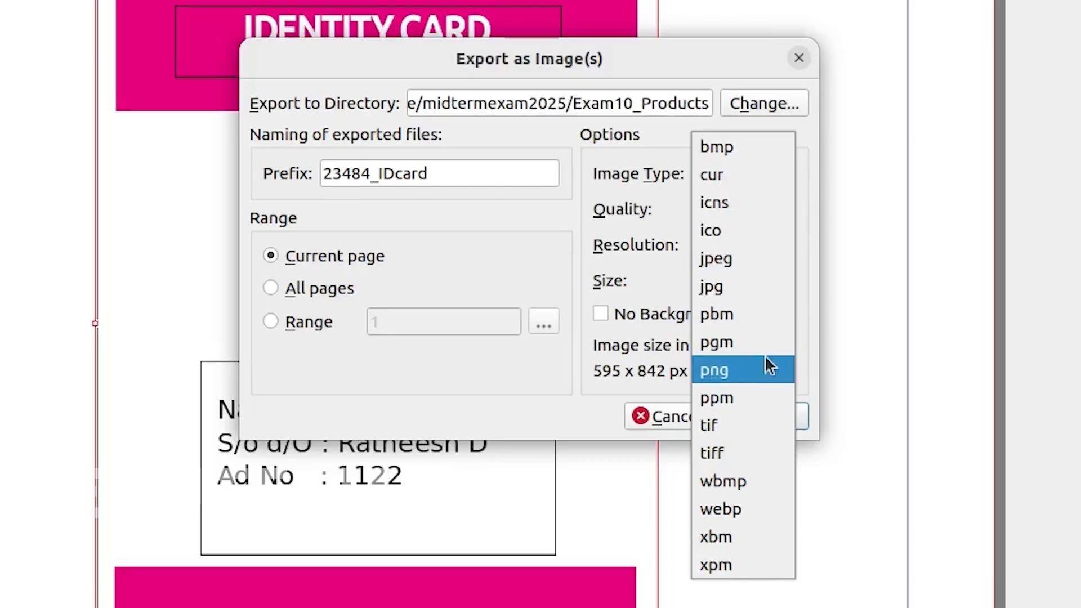
pyautogui.click(765, 366)
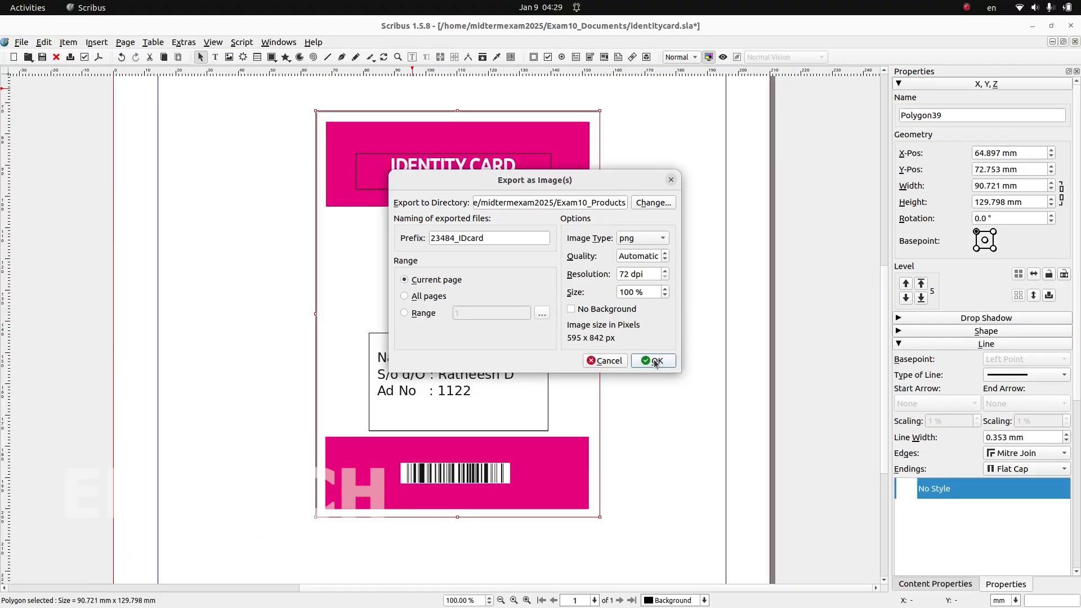
pyautogui.click(654, 362)
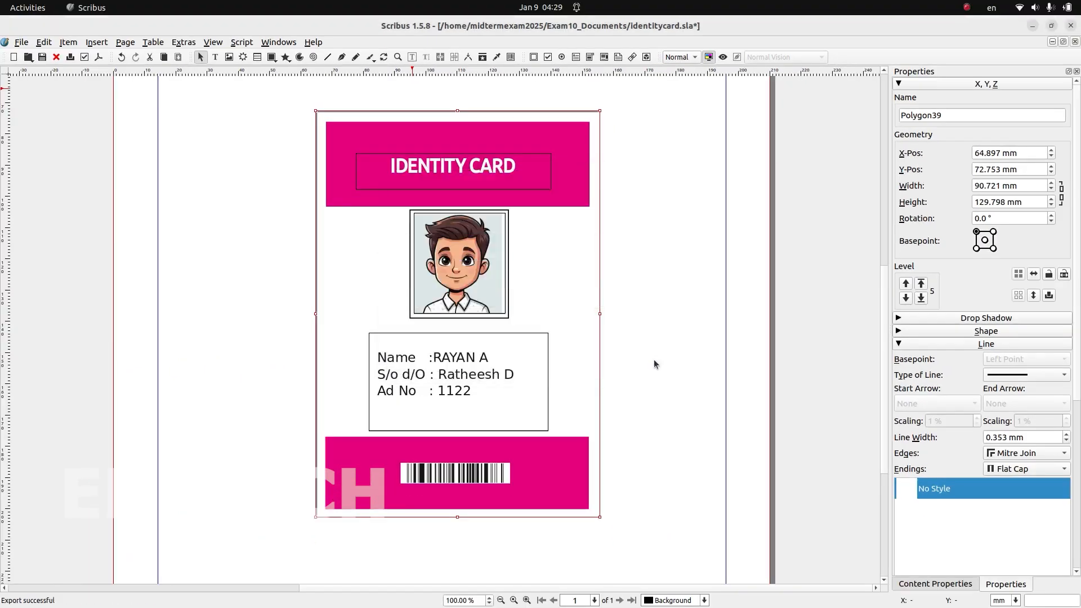
# - Open the exported PNG from the Exam10_Products folder to check the card, and close the image and the file manager
pyautogui.click(1033, 27)
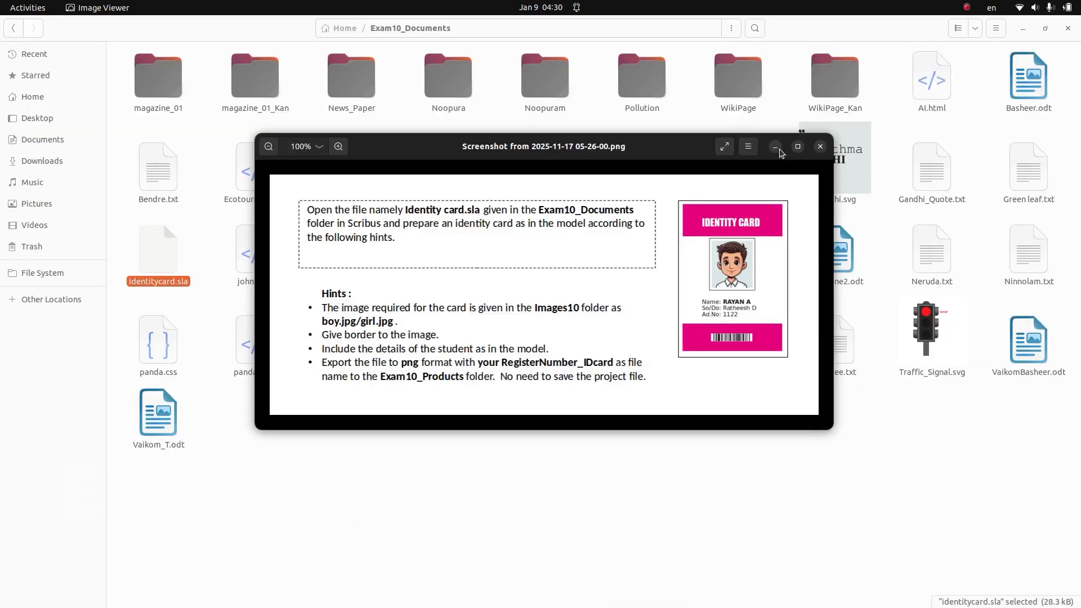
pyautogui.click(774, 147)
pyautogui.click(345, 29)
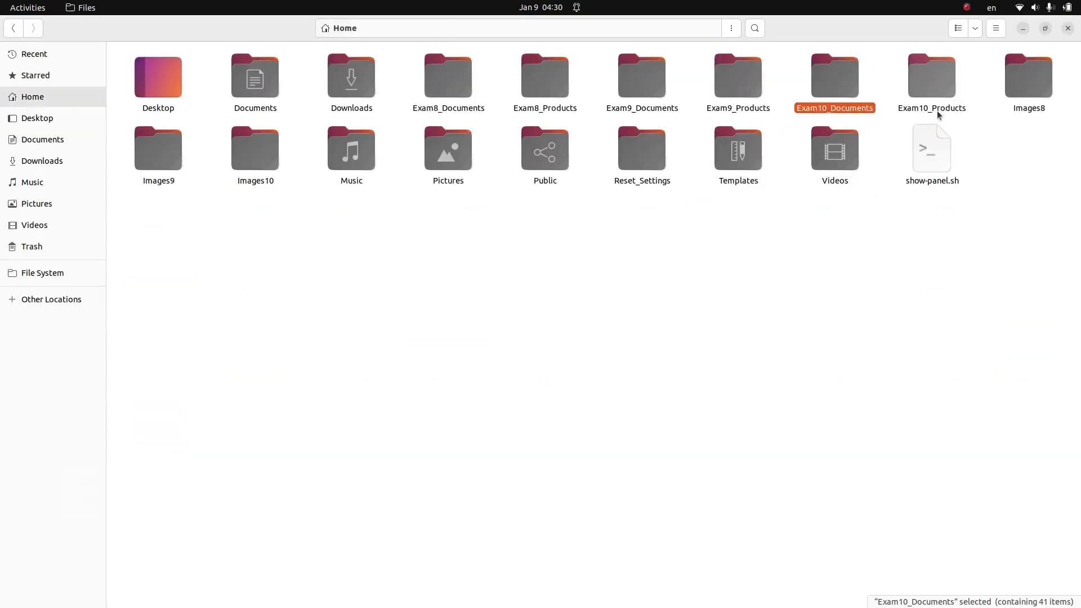
pyautogui.doubleClick(937, 110)
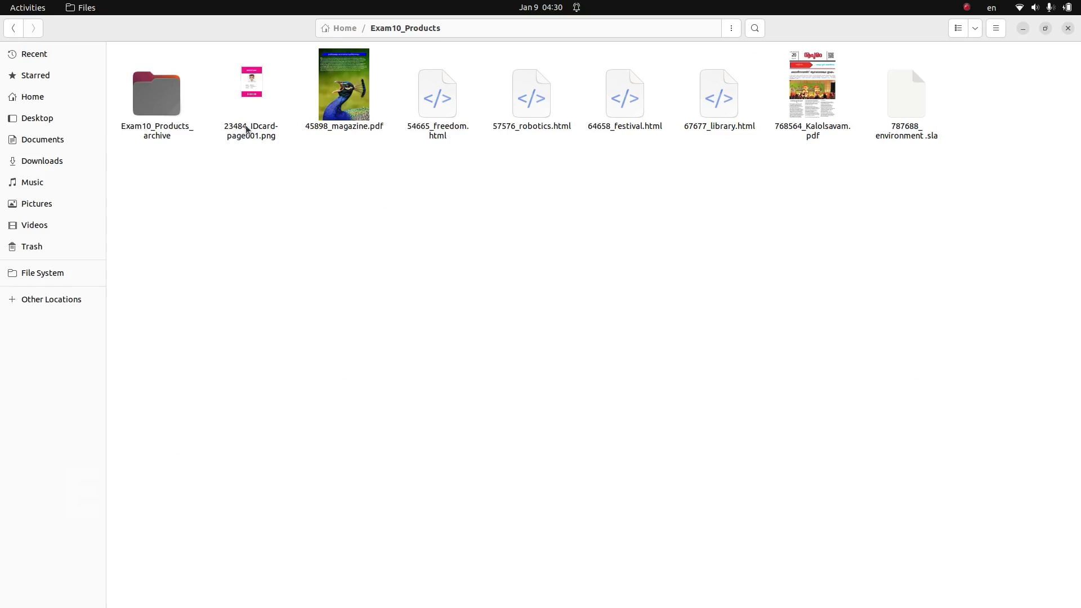
pyautogui.doubleClick(251, 138)
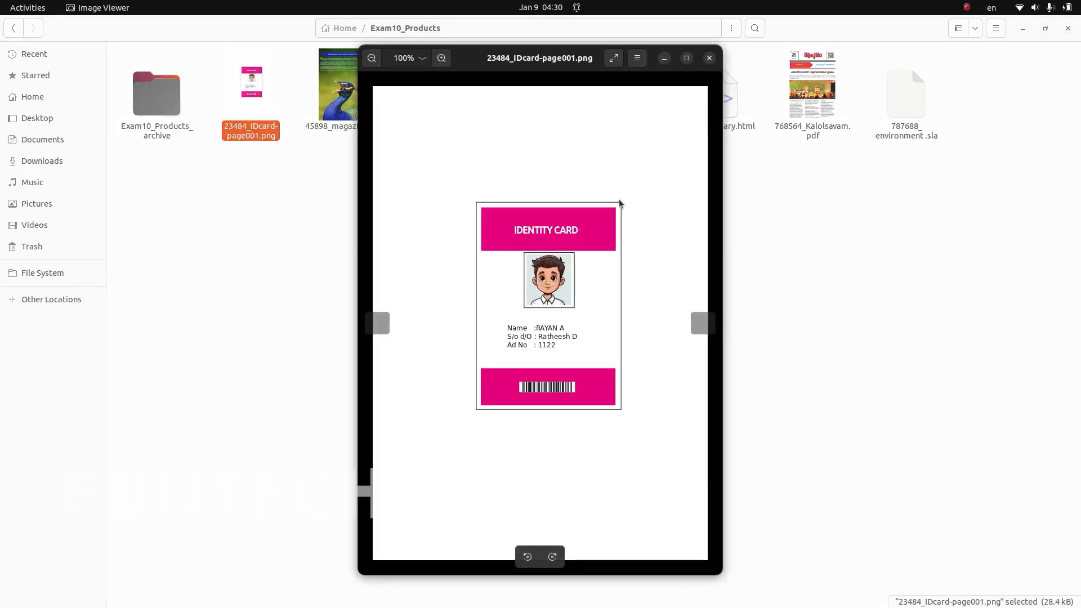
pyautogui.click(709, 58)
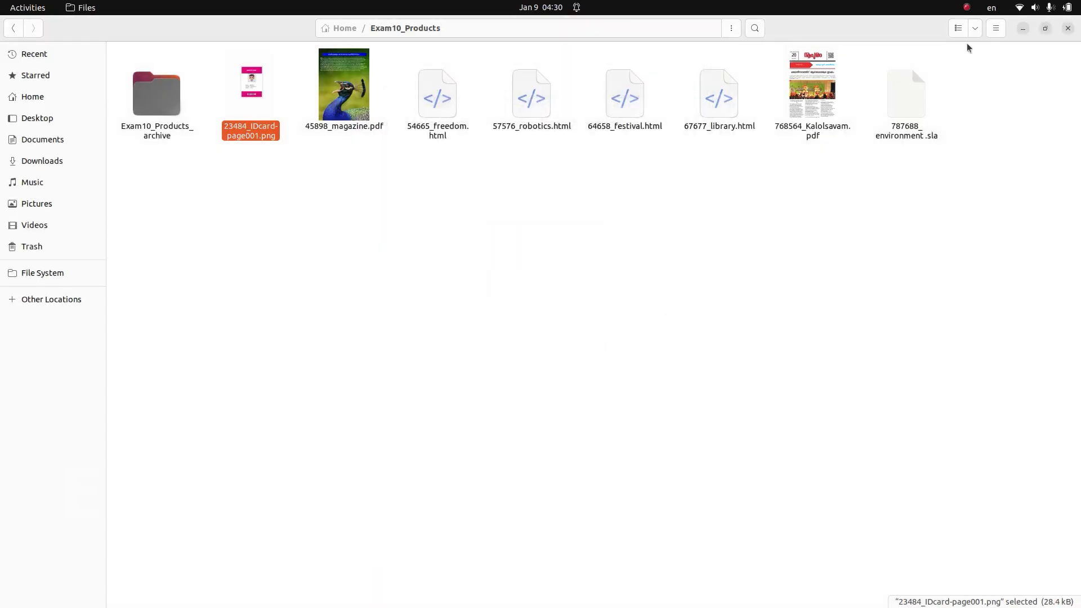
pyautogui.click(1068, 28)
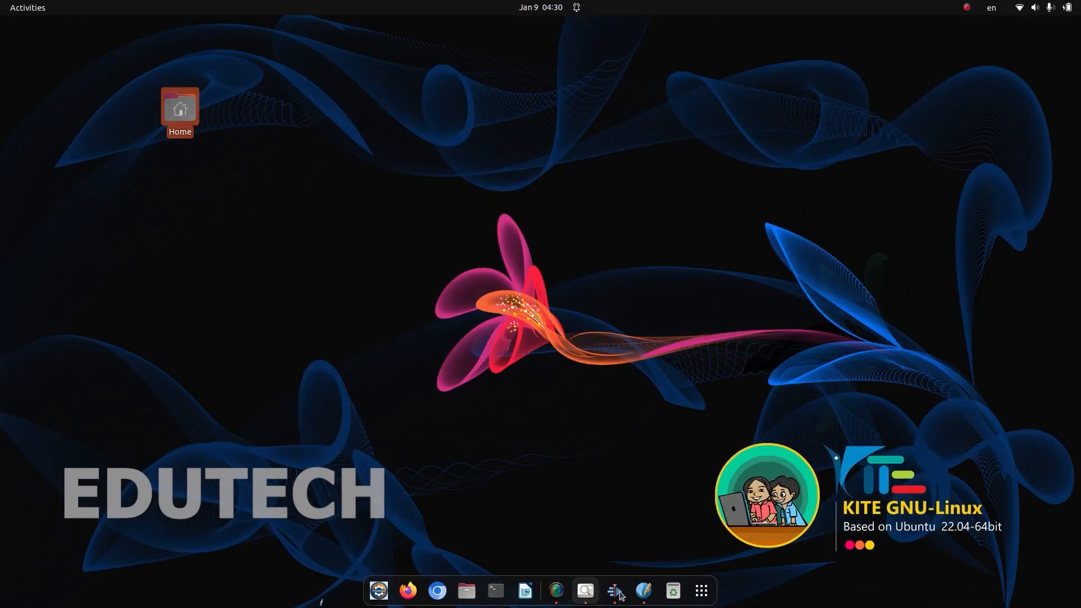
# - Return to Scribus and close identitycard.sla without saving the changes
pyautogui.click(643, 590)
pyautogui.click(1068, 29)
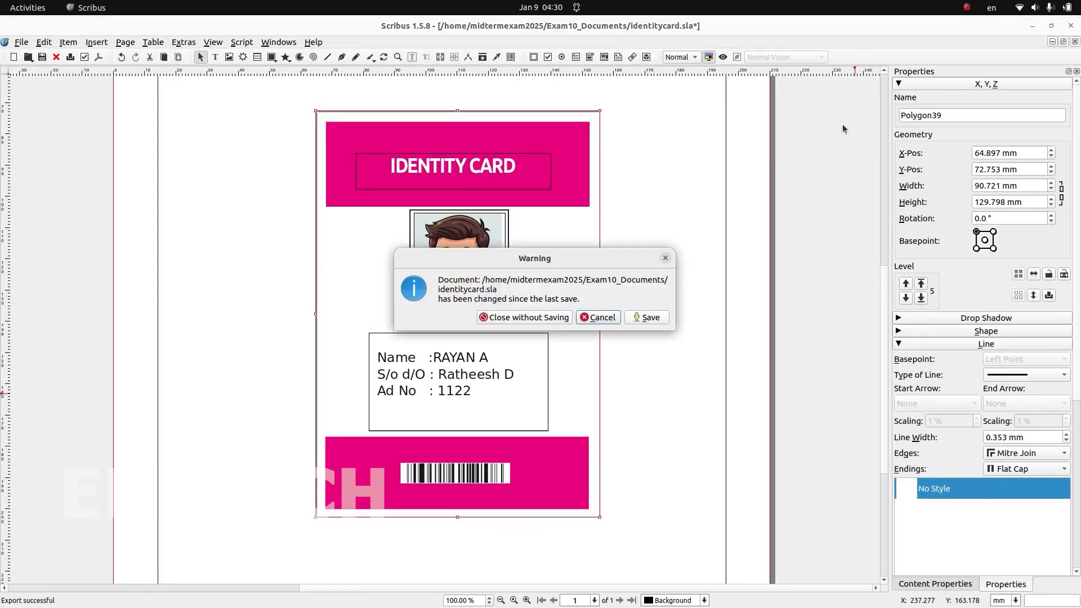
pyautogui.click(528, 318)
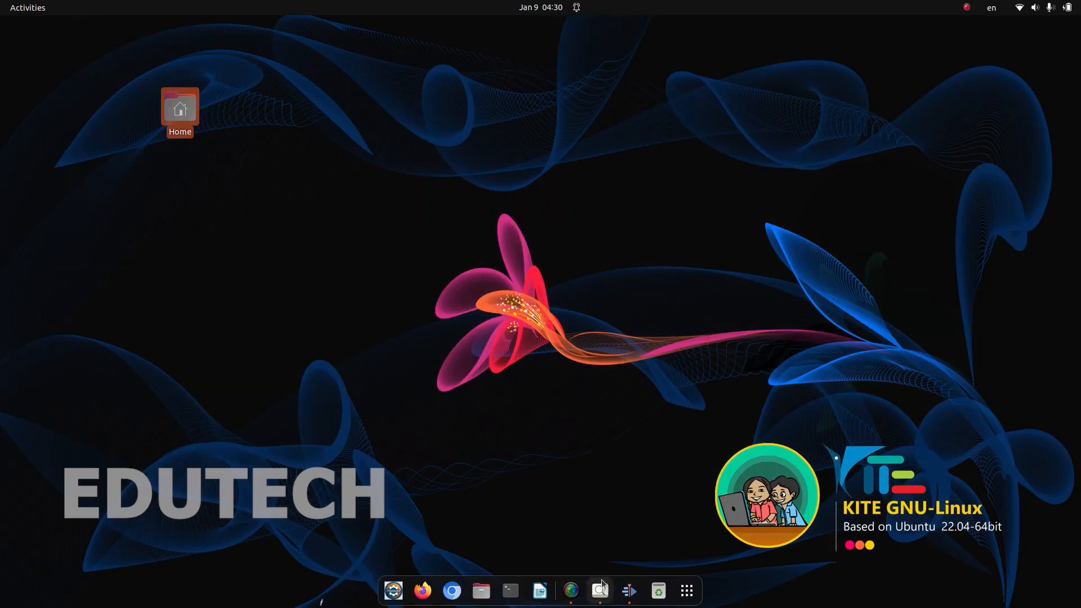
# - Read the instructions for the magazine page task, and open environment .sla from the Exam10_Documents folder in Scribus
pyautogui.click(600, 590)
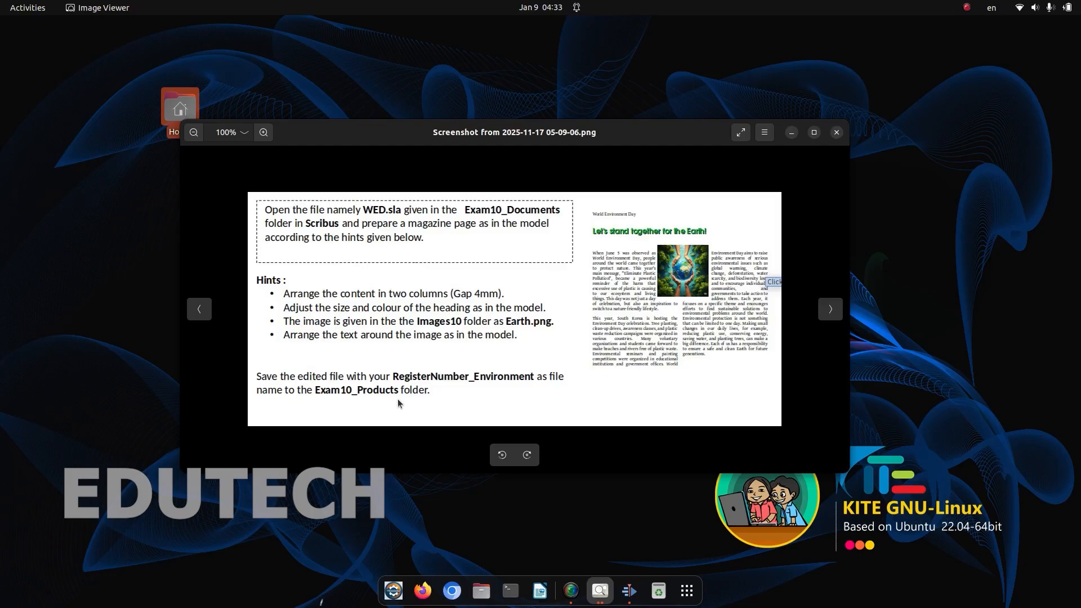
pyautogui.click(791, 134)
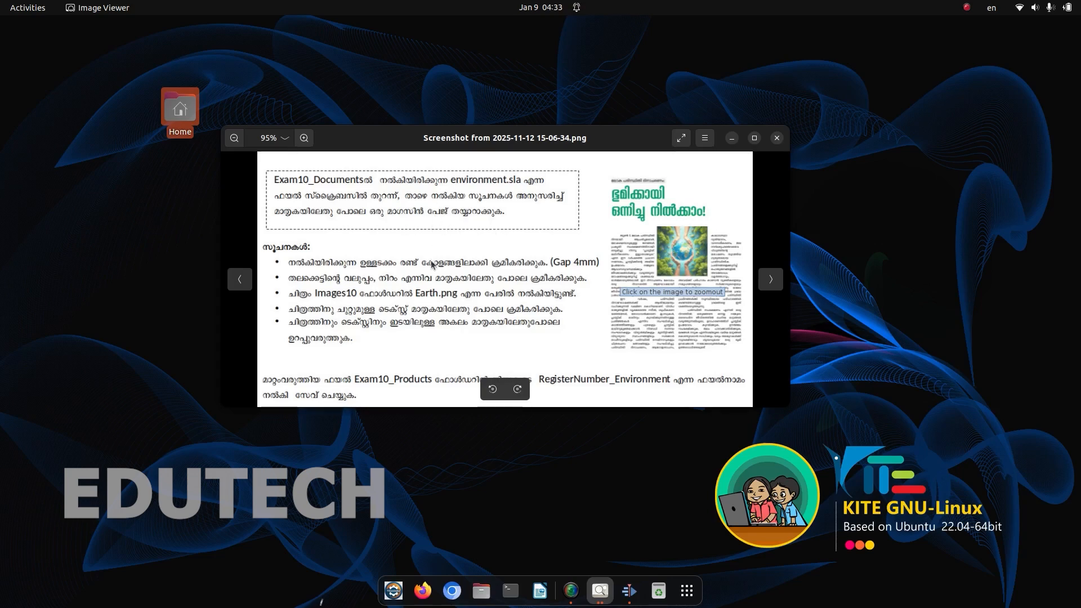
pyautogui.doubleClick(196, 120)
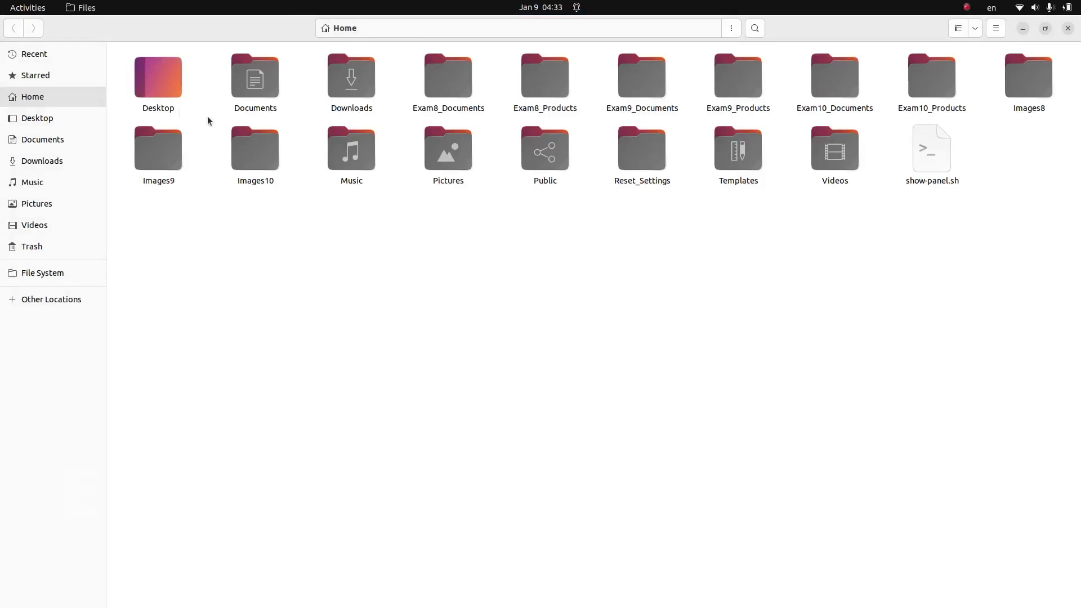
pyautogui.doubleClick(842, 83)
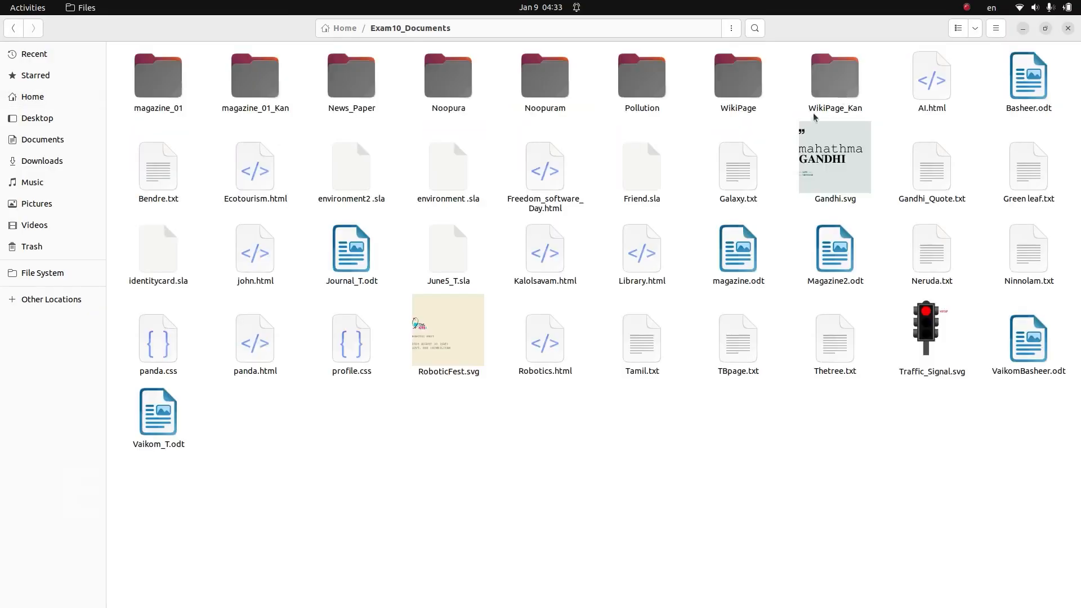
pyautogui.doubleClick(445, 194)
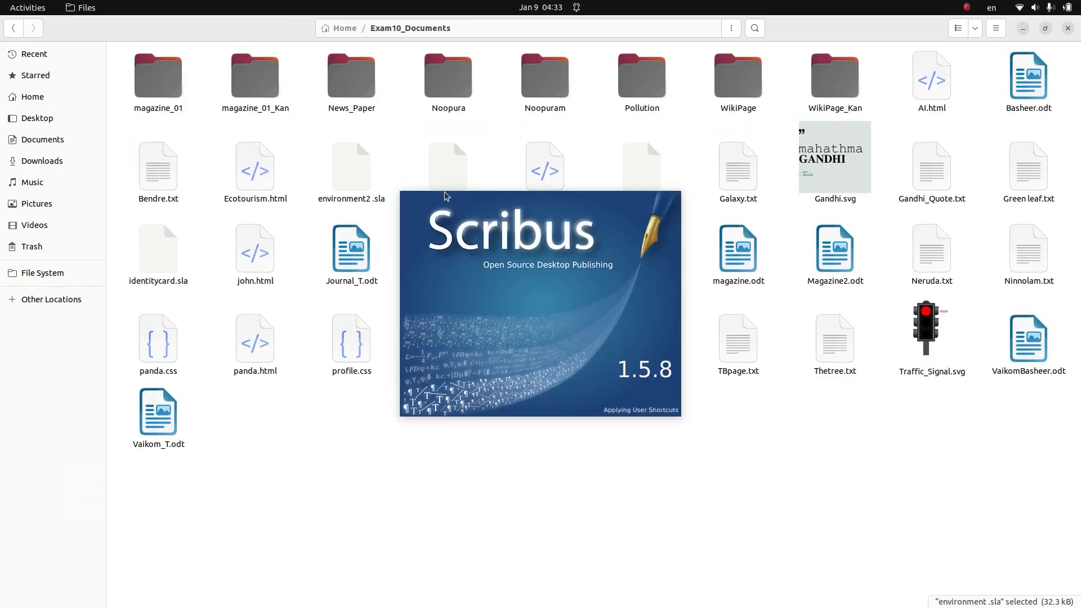
pyautogui.scroll(-5, 447, 453)
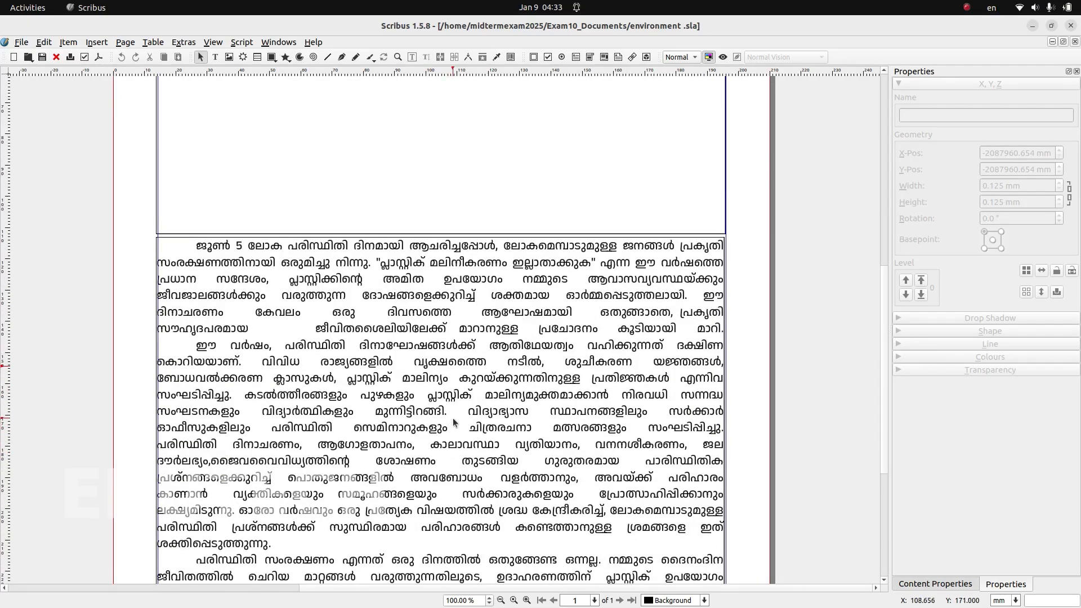
# - Check the task instructions, and set the body text frame to two columns with a 4 mm gap
pyautogui.hotkey('alt', 'Tab')
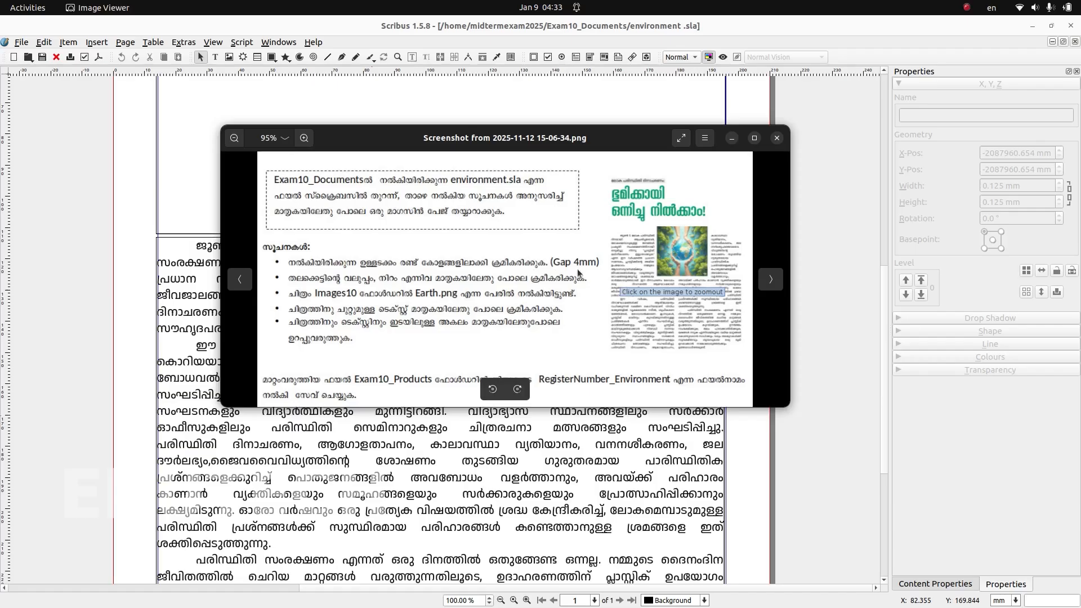
pyautogui.hotkey('alt', 'Tab')
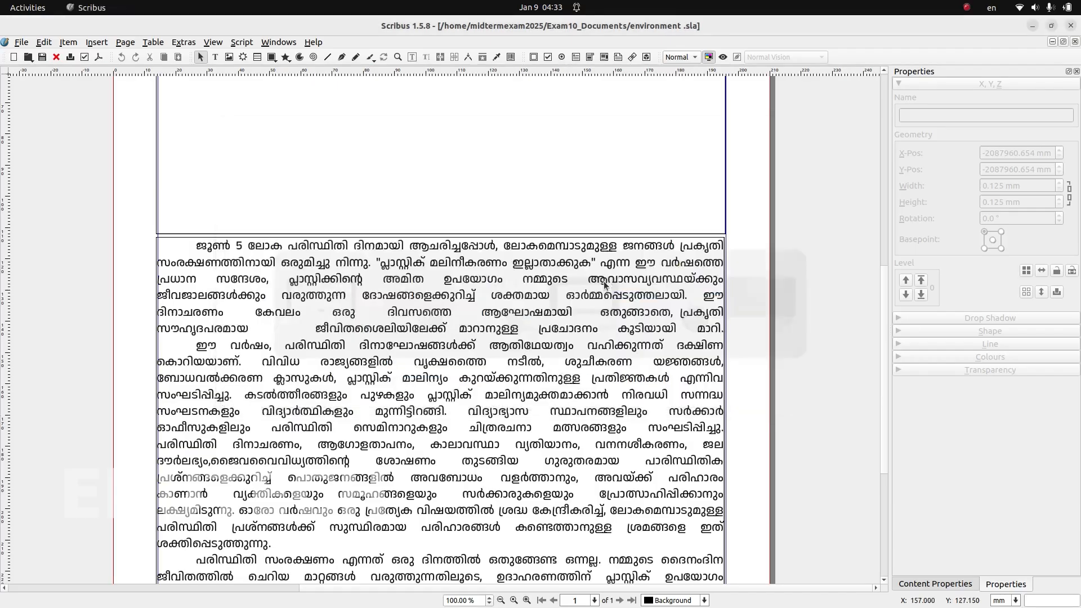
pyautogui.click(270, 243)
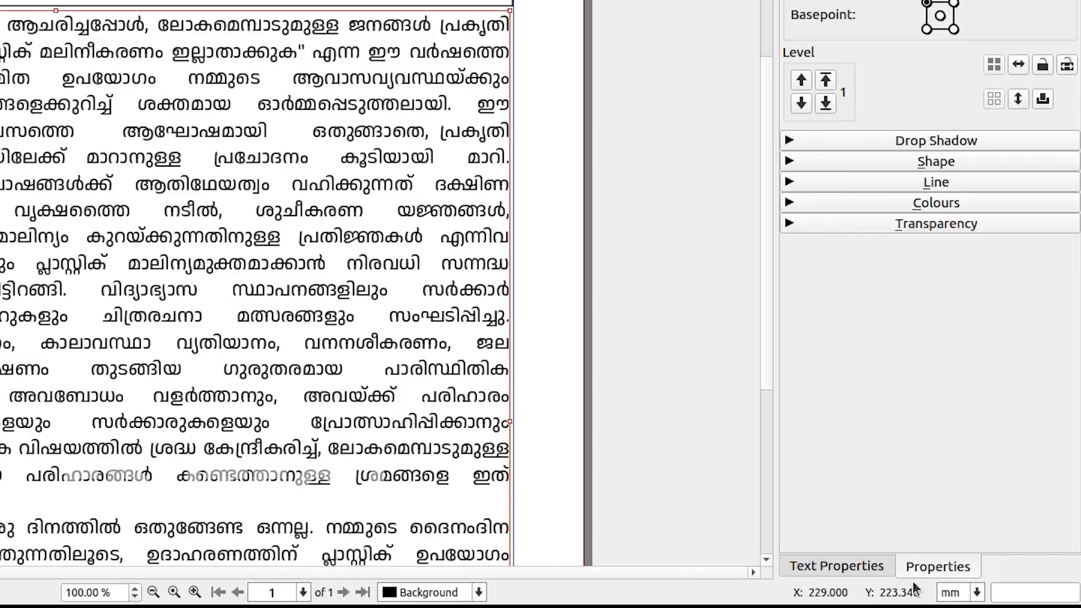
pyautogui.click(855, 567)
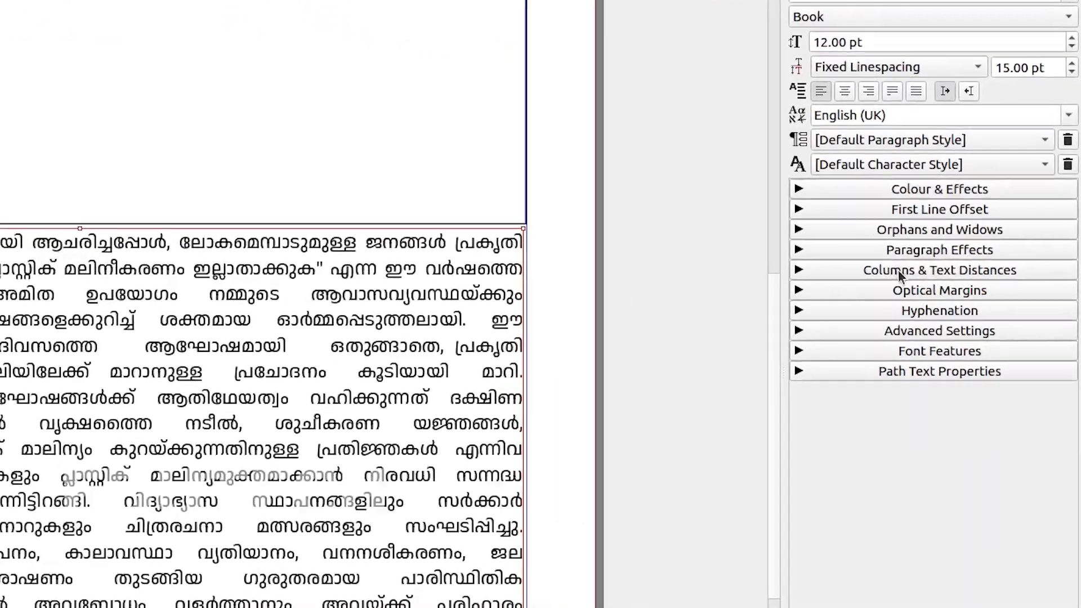
pyautogui.click(963, 263)
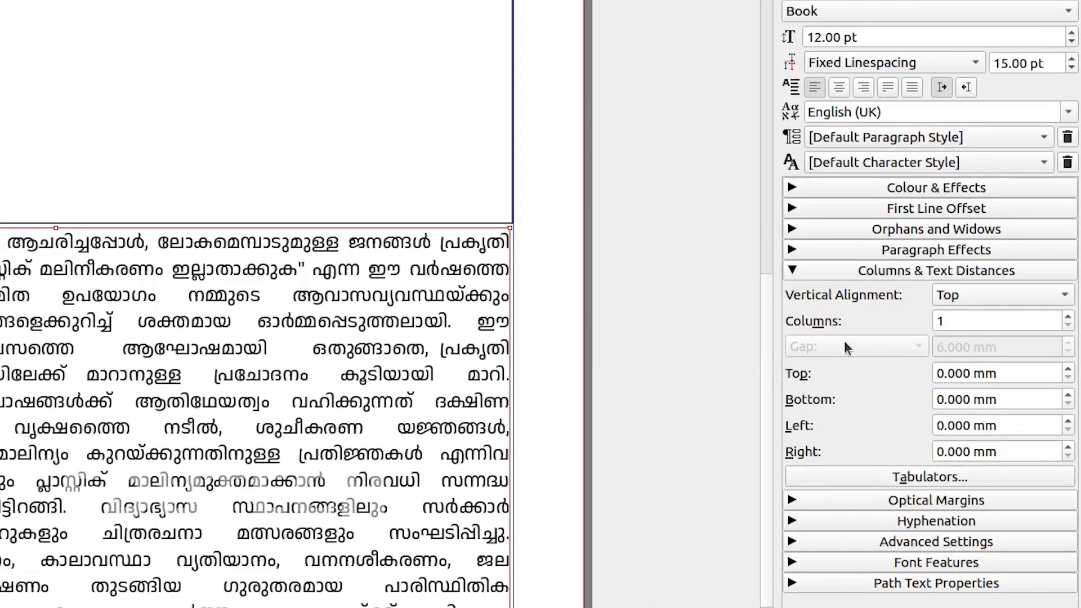
pyautogui.click(1067, 317)
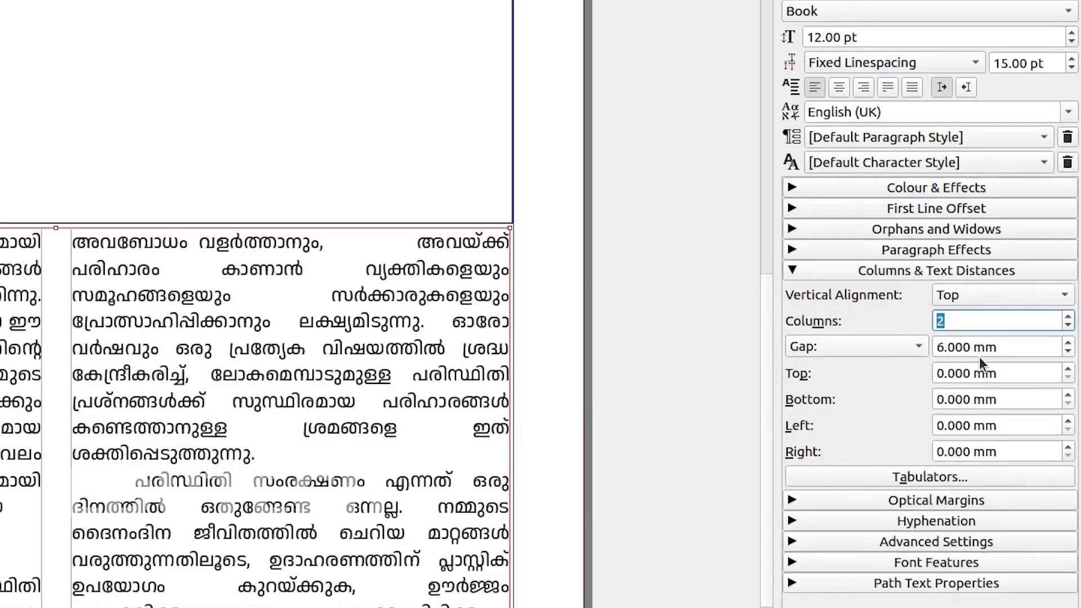
pyautogui.hotkey('alt', 'Tab')
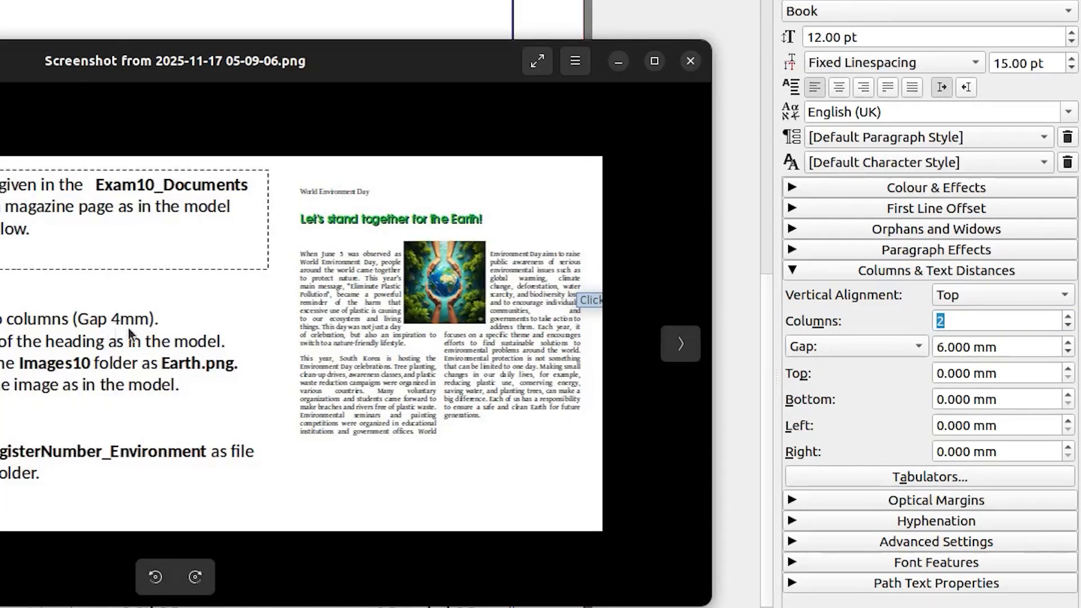
pyautogui.hotkey('alt', 'Tab')
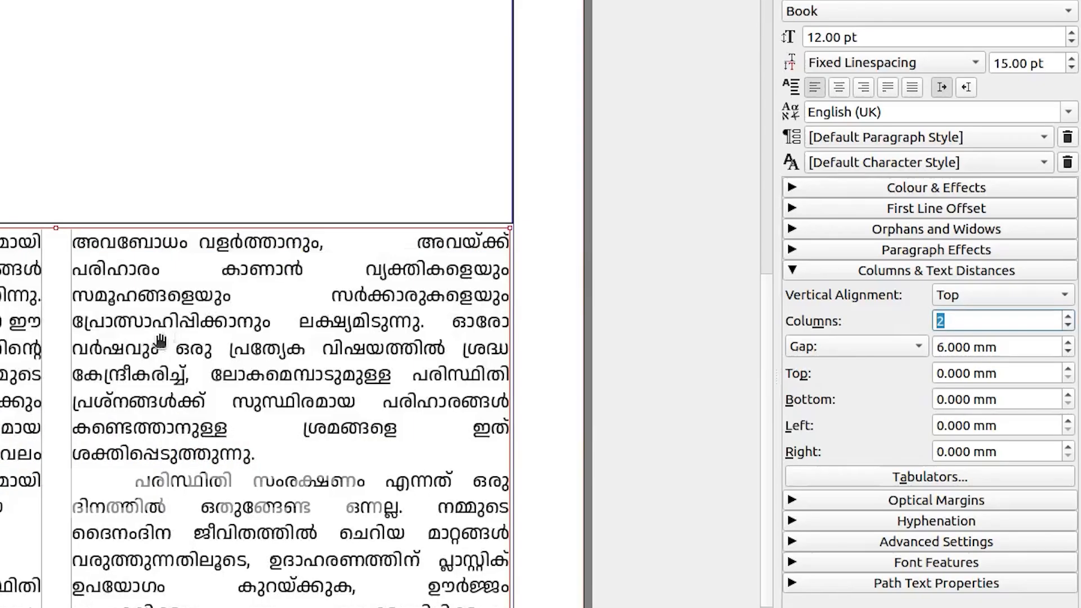
pyautogui.click(1068, 353)
pyautogui.click(1068, 353)
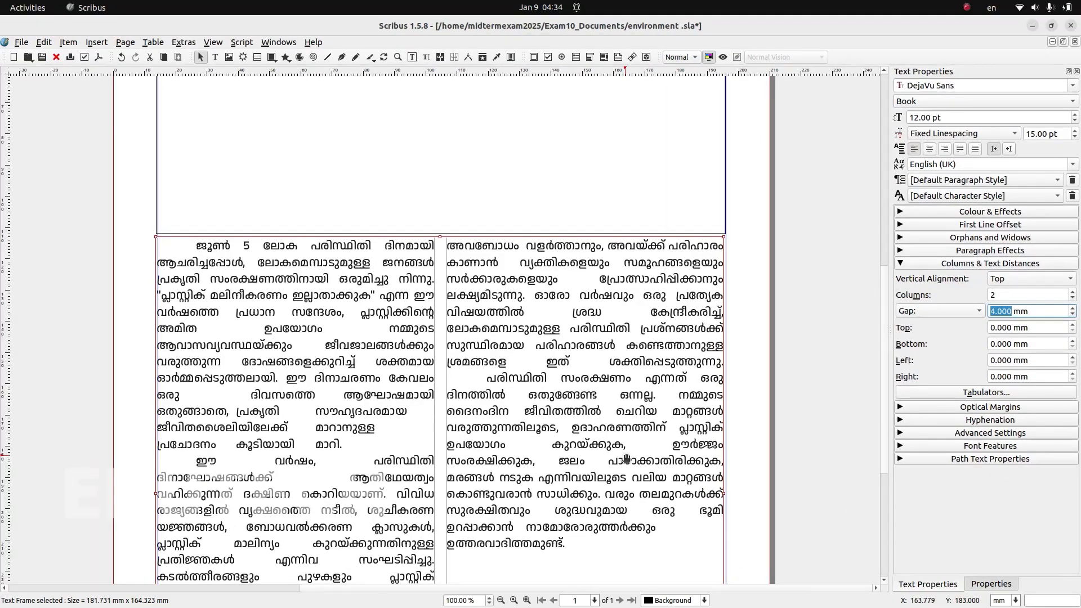
# - Colour the two large heading lines emerald green4 and set their font size to 45 pt
pyautogui.hotkey('alt', 'Tab')
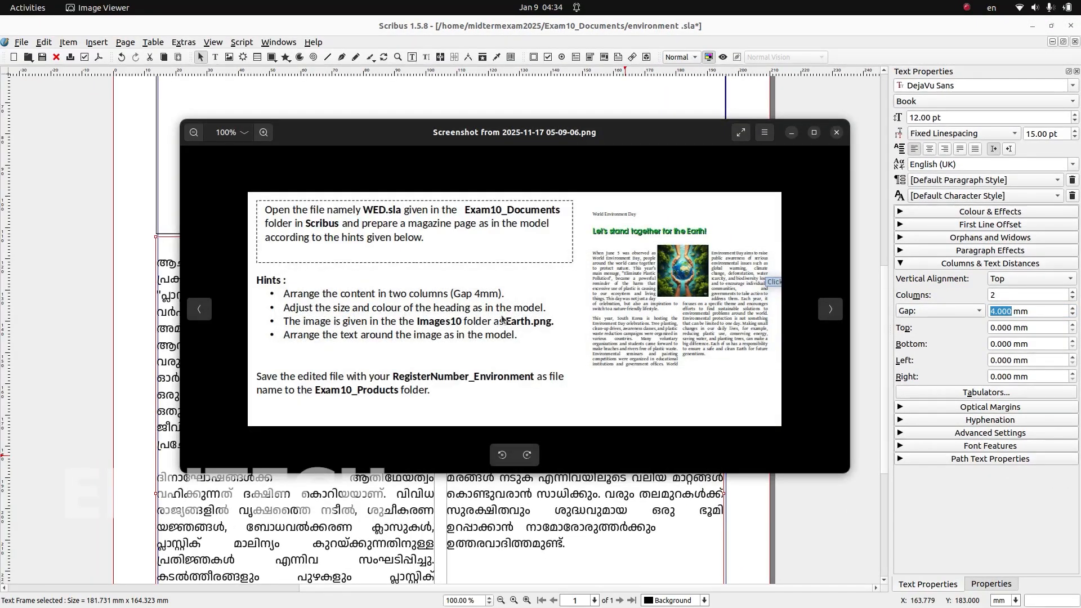
pyautogui.click(531, 514)
pyautogui.scroll(3, 290, 151)
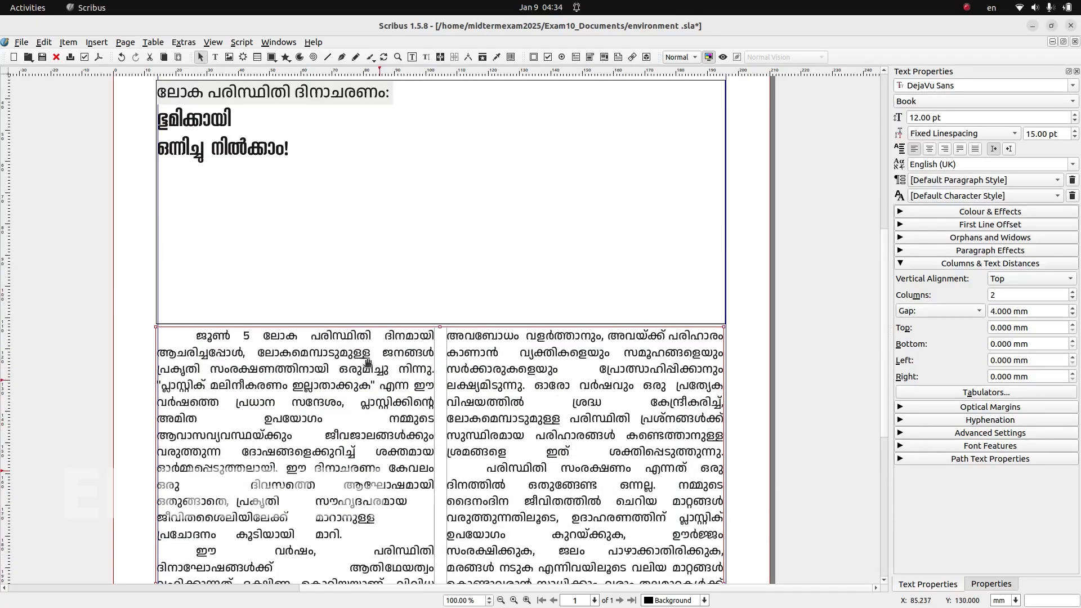
pyautogui.doubleClick(290, 150)
pyautogui.moveTo(290, 151); pyautogui.dragTo(155, 116)
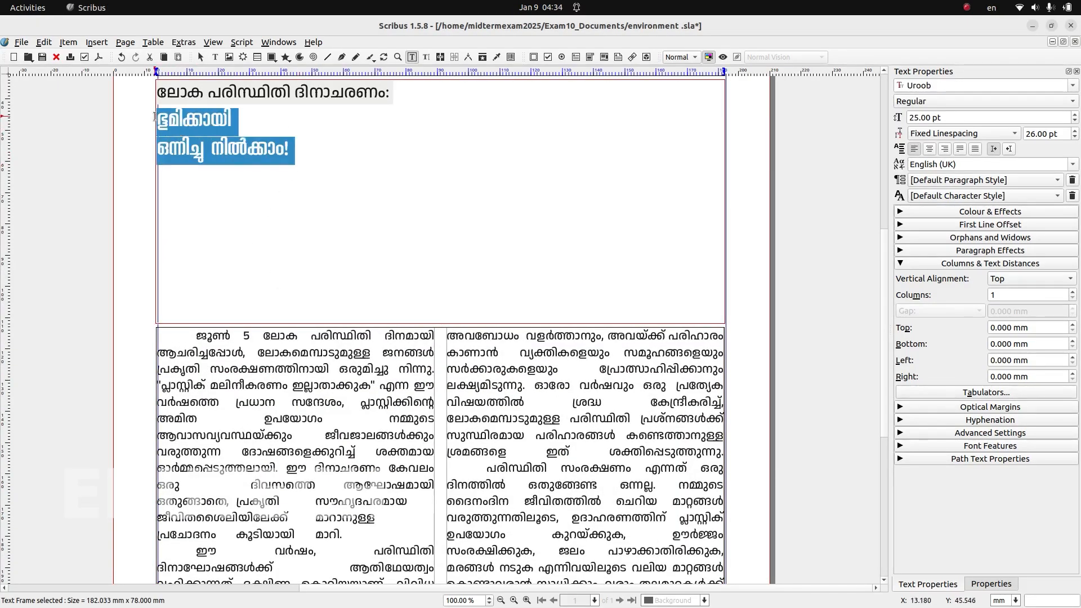
pyautogui.click(976, 216)
pyautogui.click(951, 230)
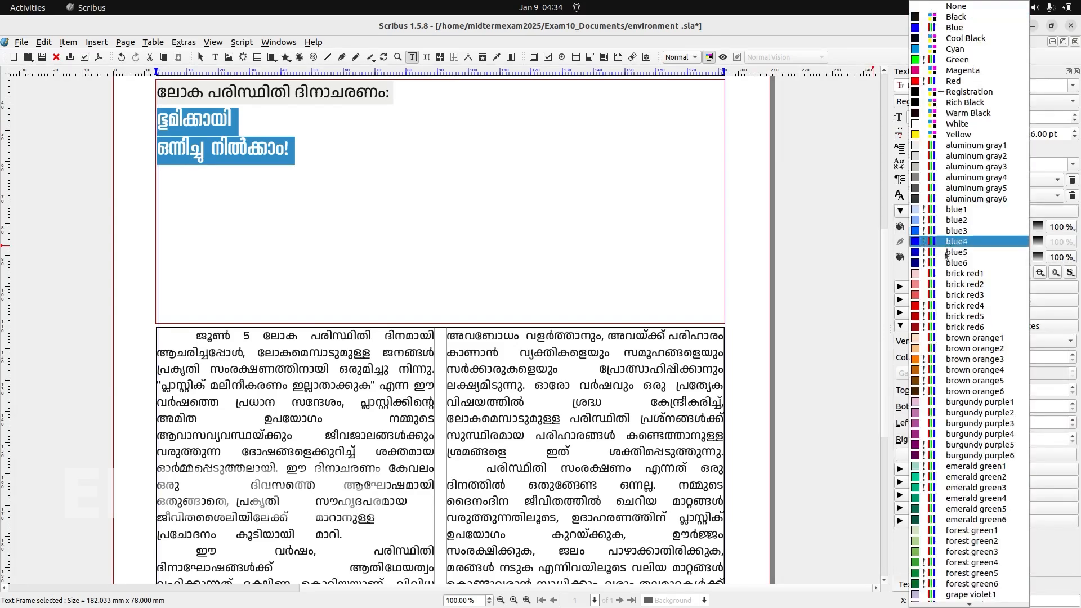
pyautogui.click(976, 498)
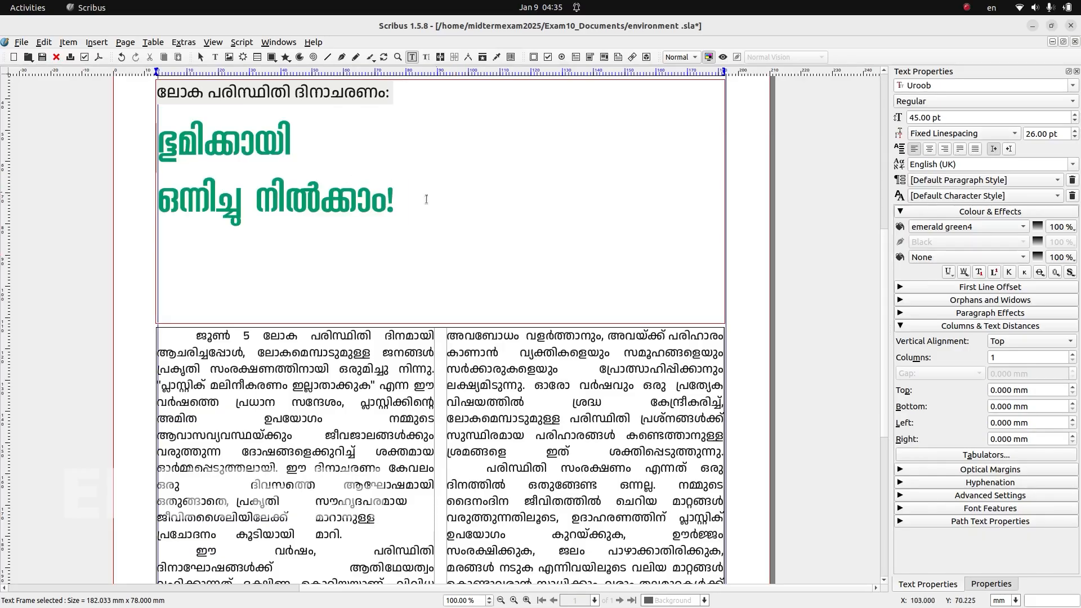
pyautogui.click(732, 314)
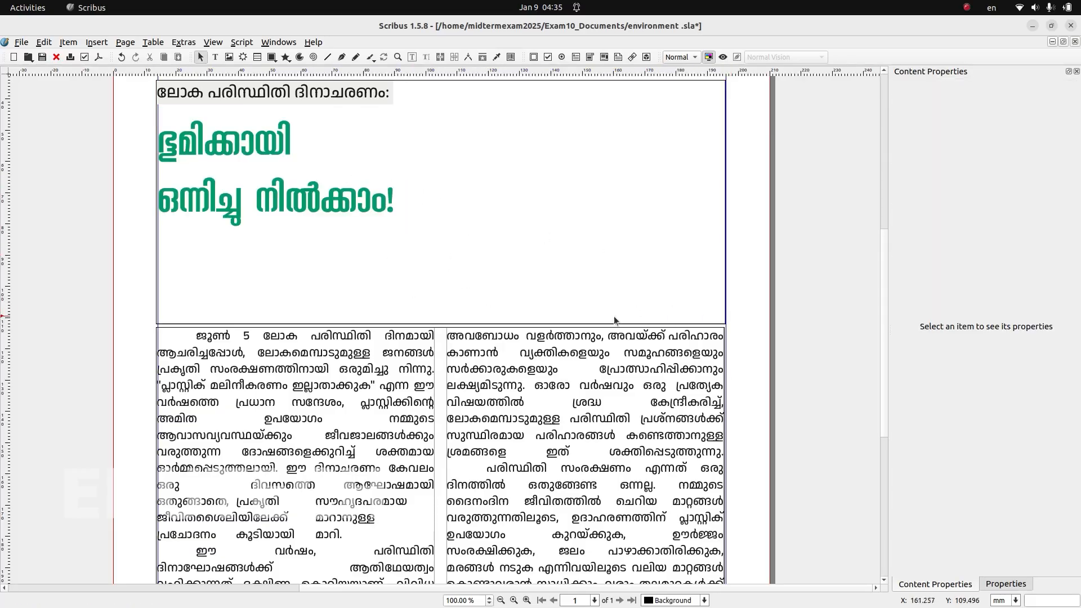
# - Shorten the heading text frame to about 57 mm high and move the two-column text frame up just below it
pyautogui.click(445, 325)
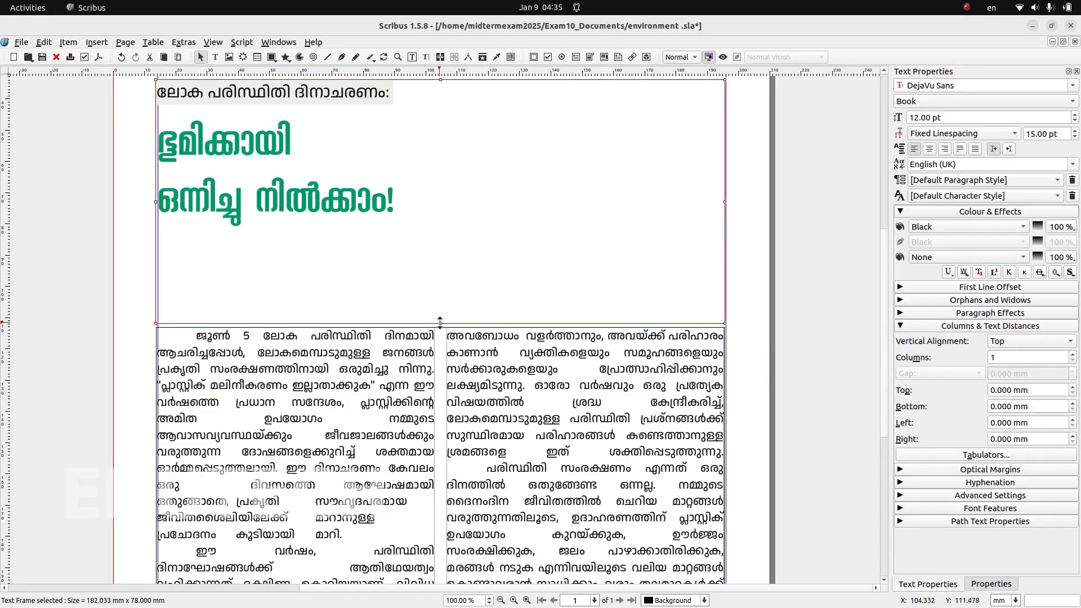
pyautogui.moveTo(440, 322); pyautogui.dragTo(439, 259)
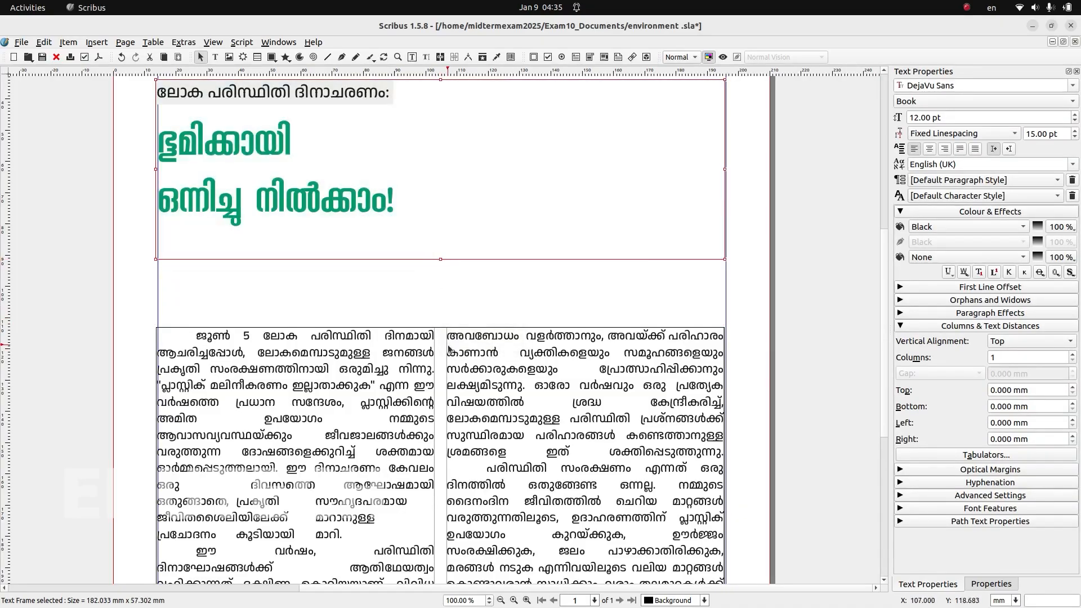
pyautogui.moveTo(443, 336); pyautogui.dragTo(444, 275)
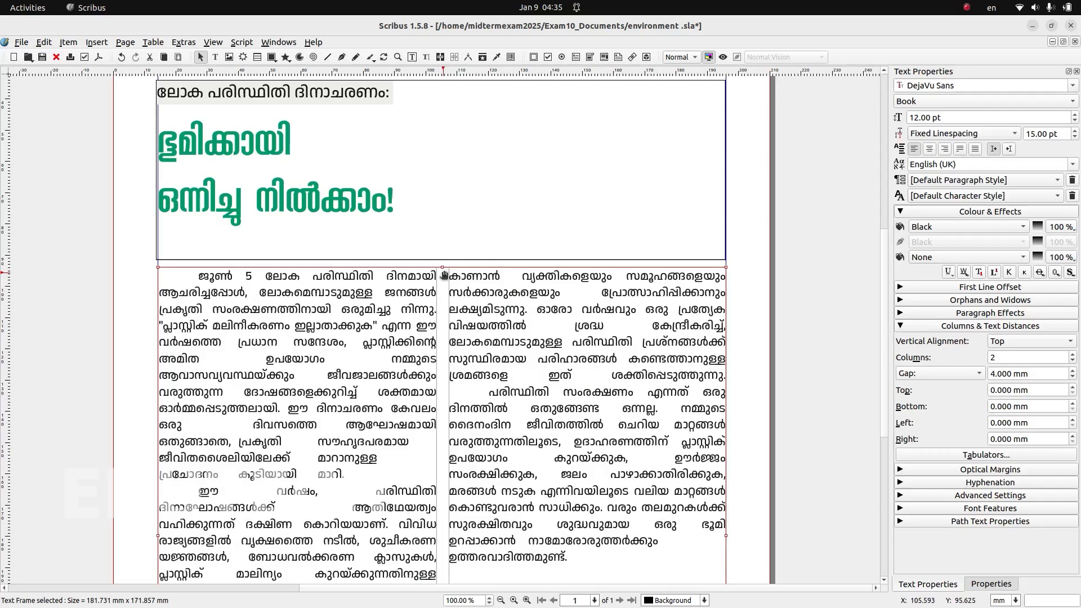
# - Check the model page, and draw an image frame about 35 by 33 mm across the column gap near the top of the body text
pyautogui.hotkey('alt', 'Tab')
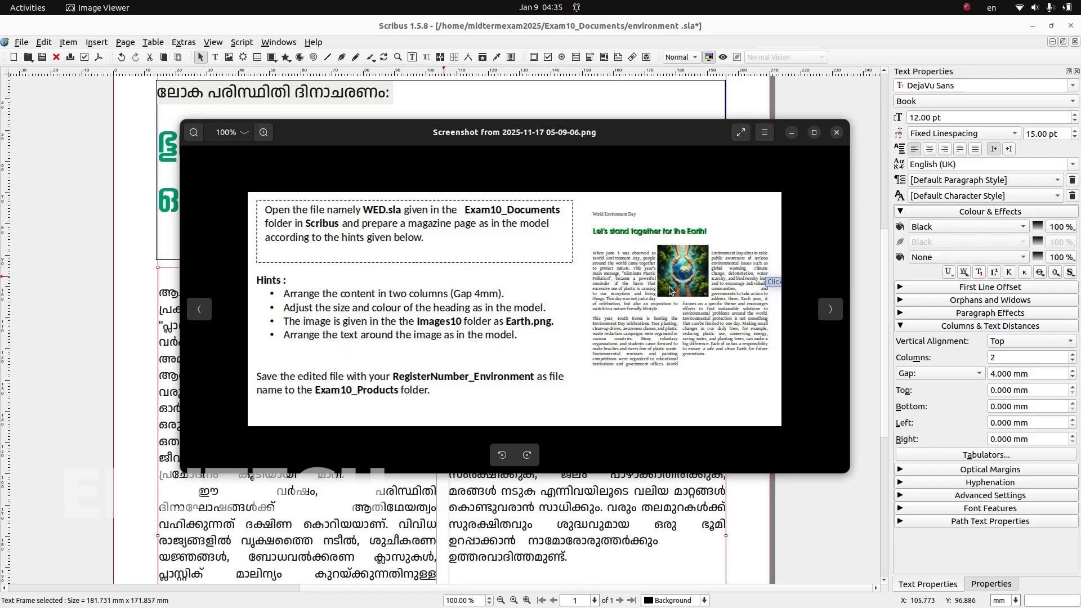
pyautogui.hotkey('alt', 'Tab')
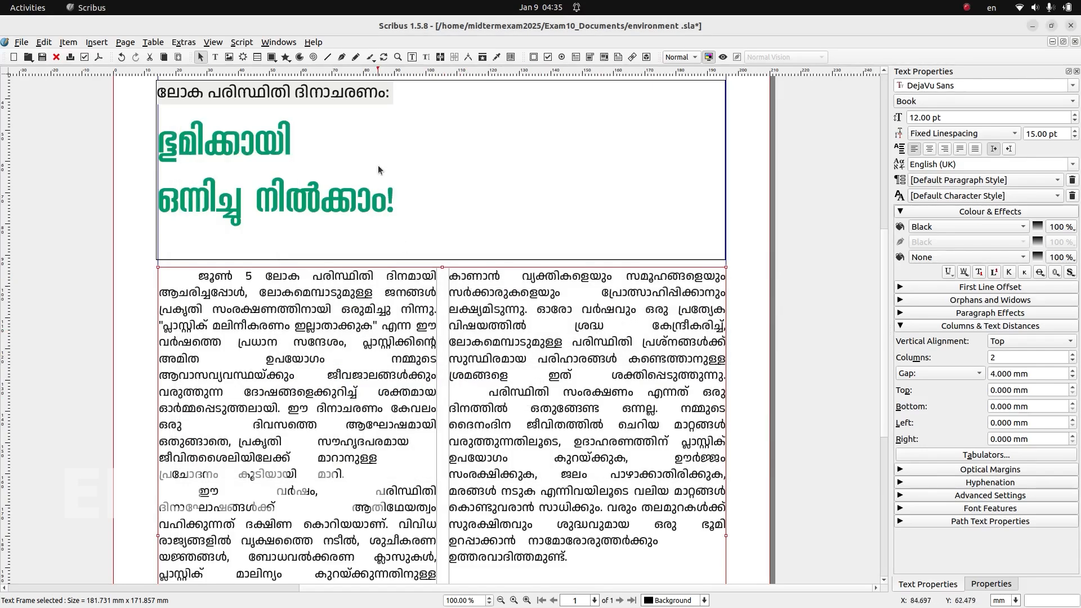
pyautogui.click(229, 57)
pyautogui.moveTo(404, 282)
pyautogui.mouseDown()
pyautogui.moveTo(461, 371)
pyautogui.moveTo(510, 376)
pyautogui.mouseUp()
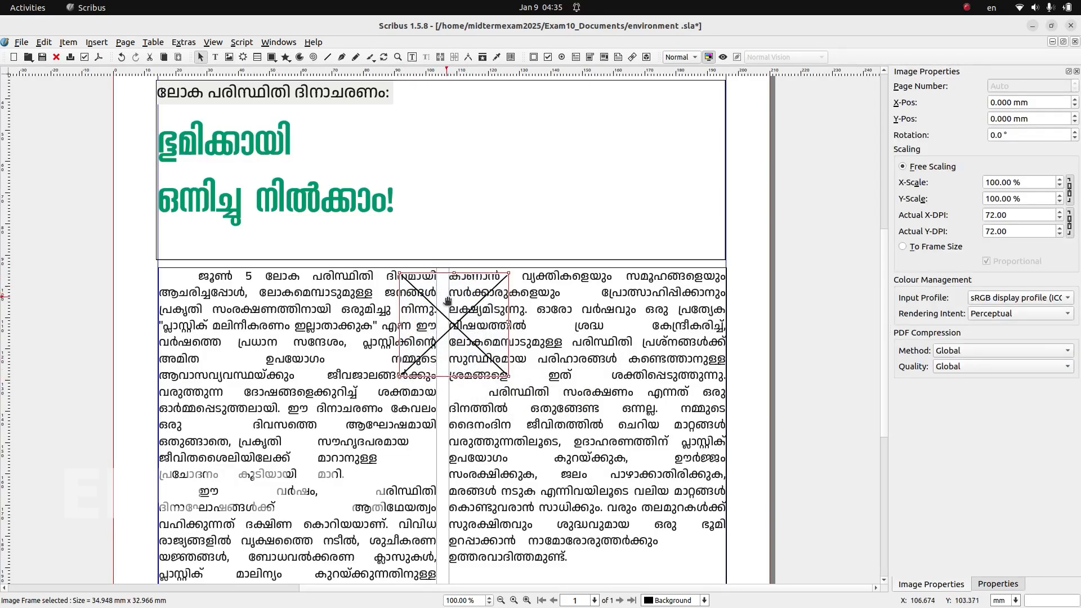
# - Load Earth.png from the Images10 folder into the image frame and adjust the image to the frame
pyautogui.doubleClick(453, 326)
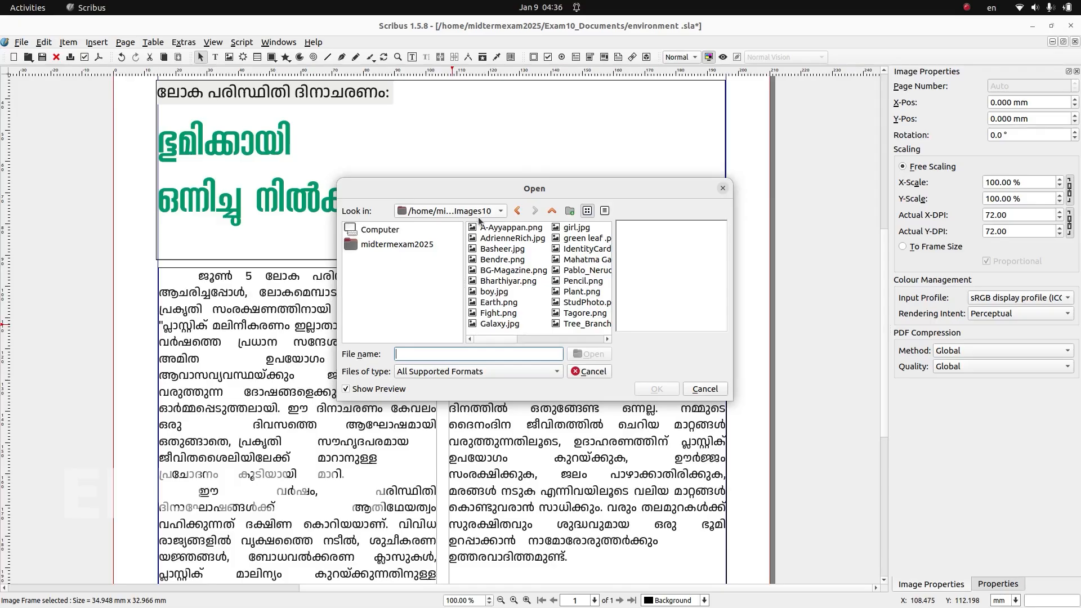
pyautogui.click(498, 304)
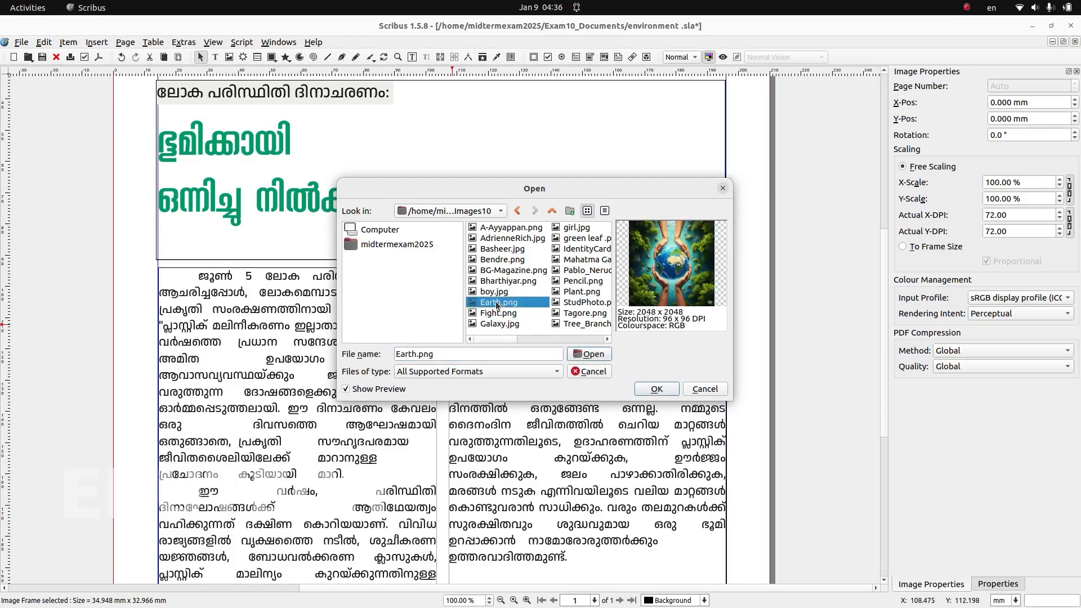
pyautogui.click(657, 389)
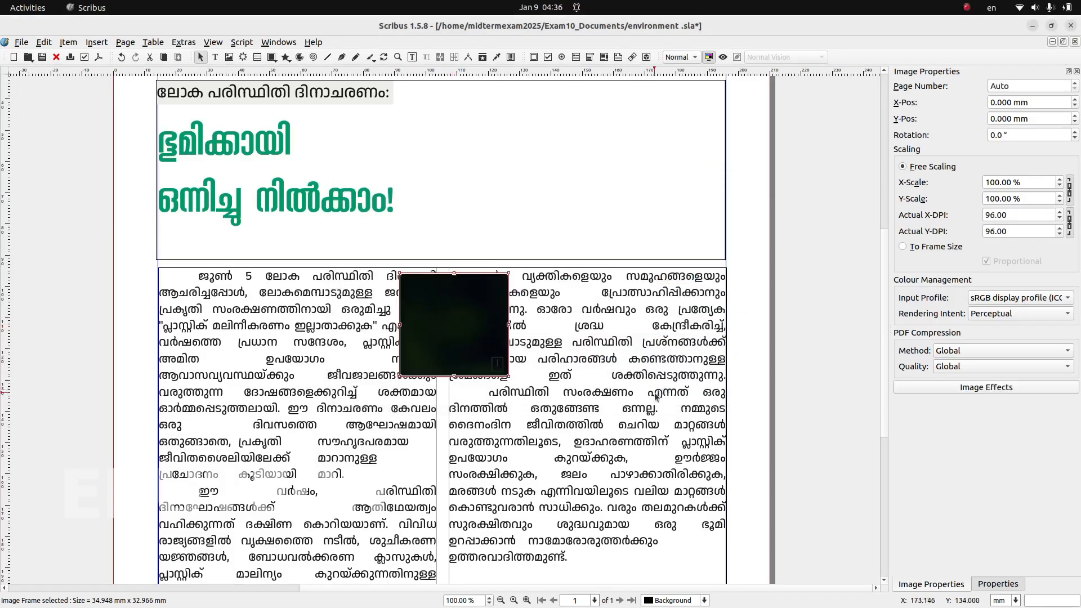
pyautogui.rightClick(455, 314)
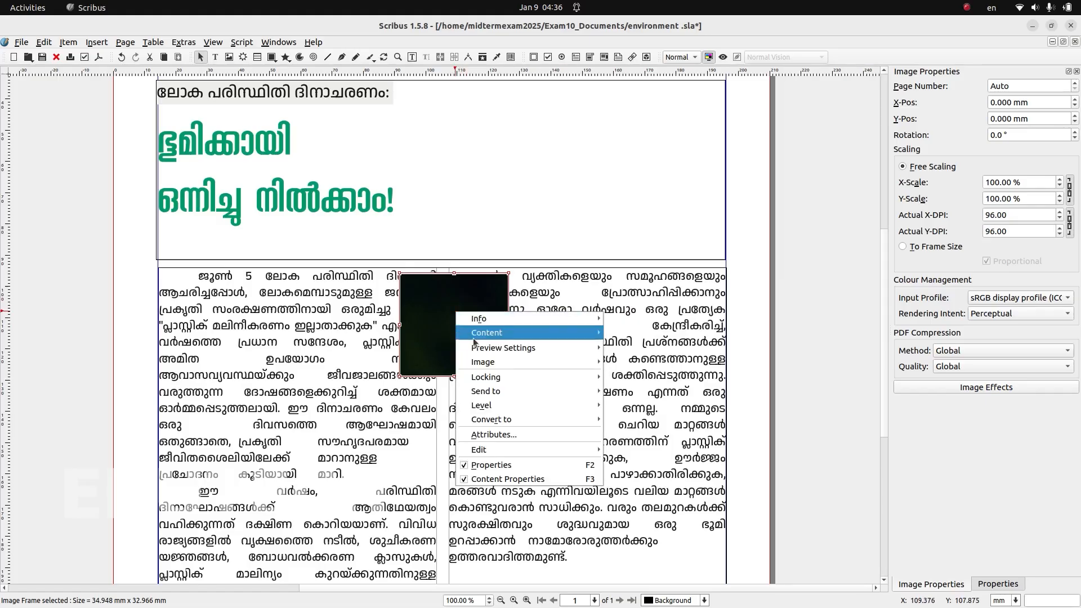
pyautogui.moveTo(497, 365)
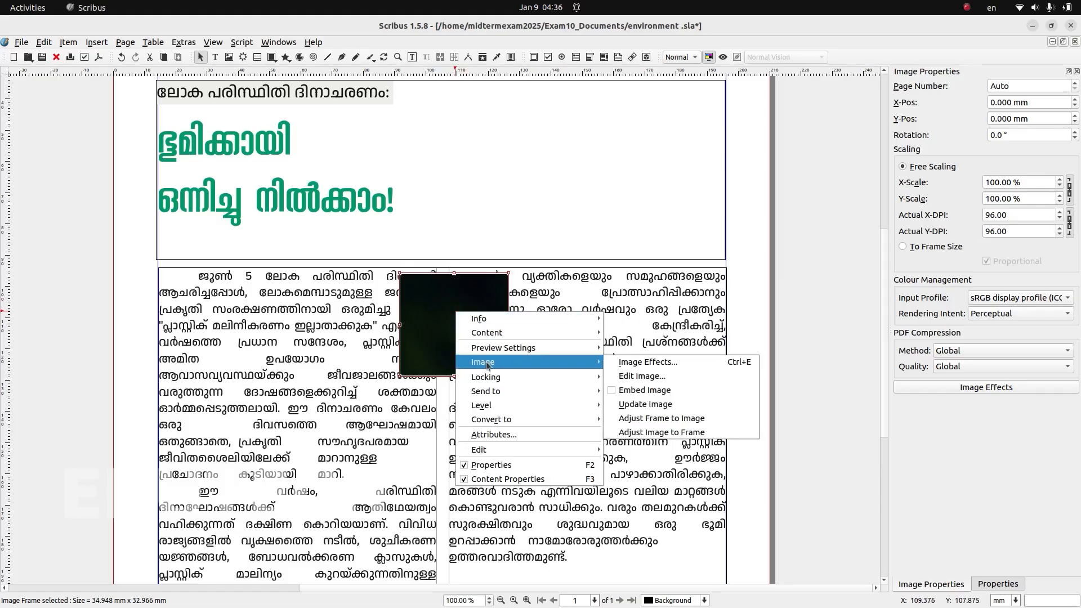
pyautogui.click(654, 434)
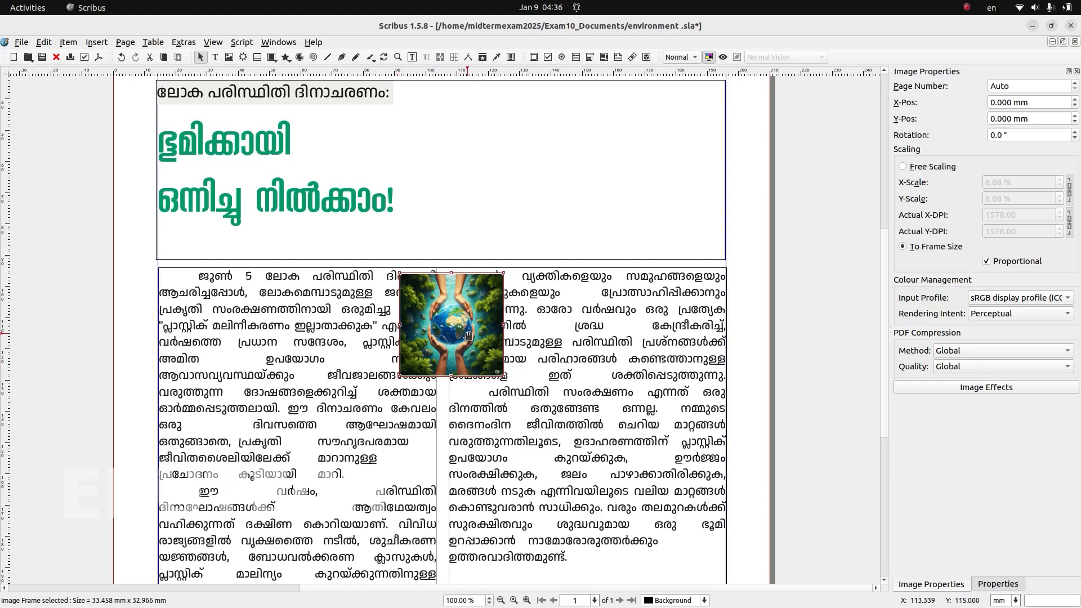
# - Make the body text flow around the frame shape of the Earth image
pyautogui.click(997, 584)
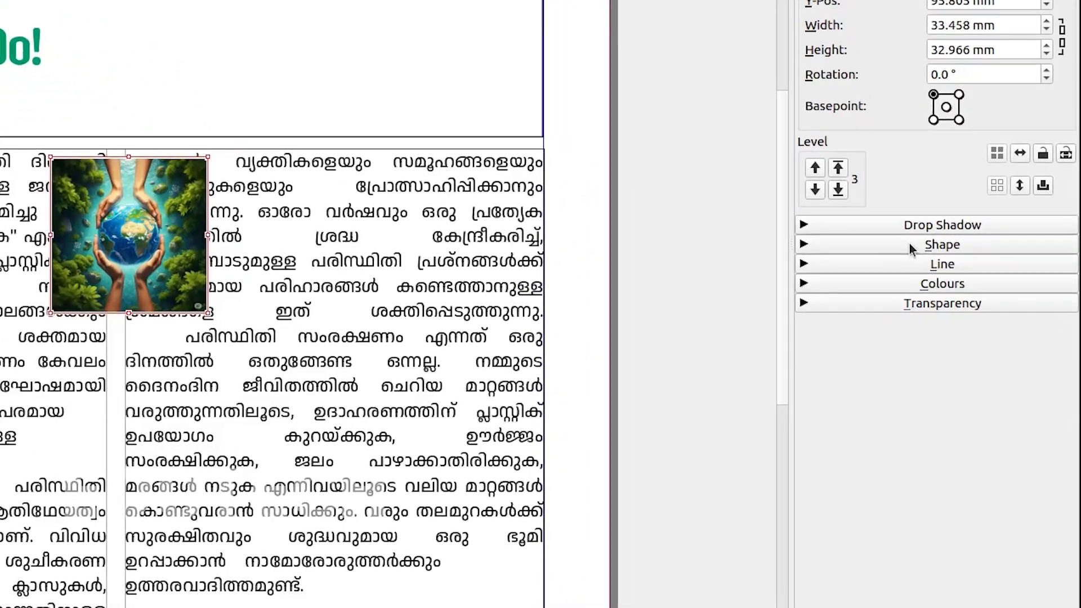
pyautogui.click(946, 331)
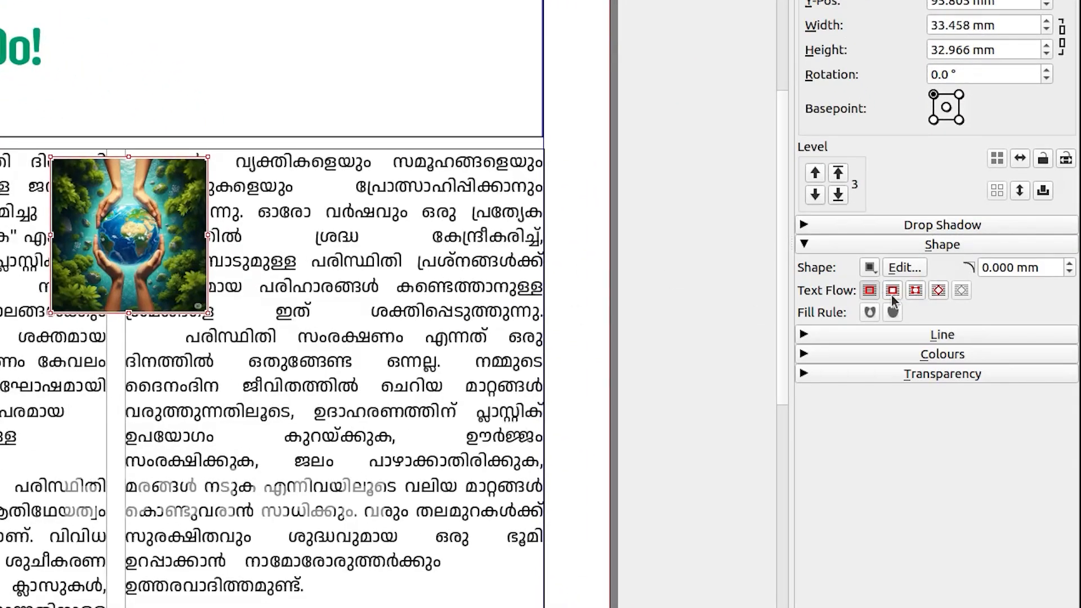
pyautogui.click(892, 295)
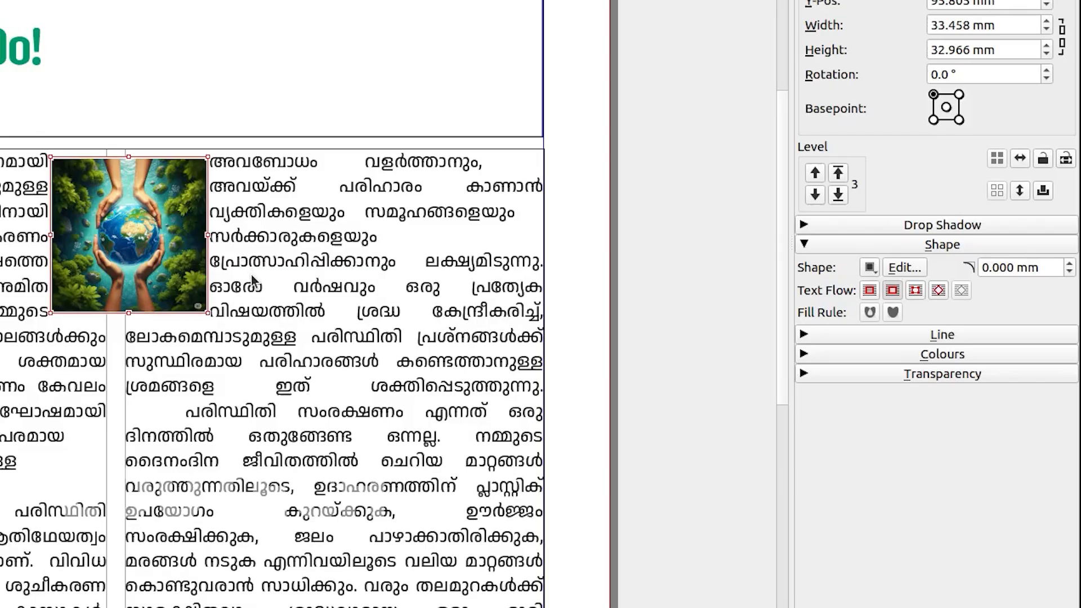
# - Check the model page for the image spacing, and start editing the contour line of the Earth image frame
pyautogui.hotkey('alt', 'Tab')
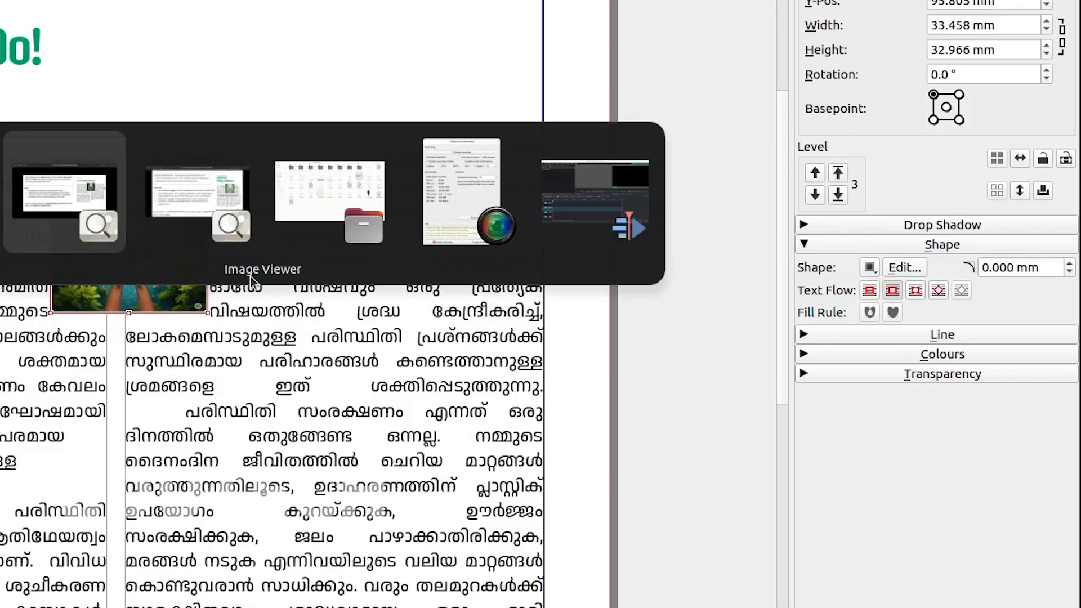
pyautogui.hotkey('alt', 'Tab')
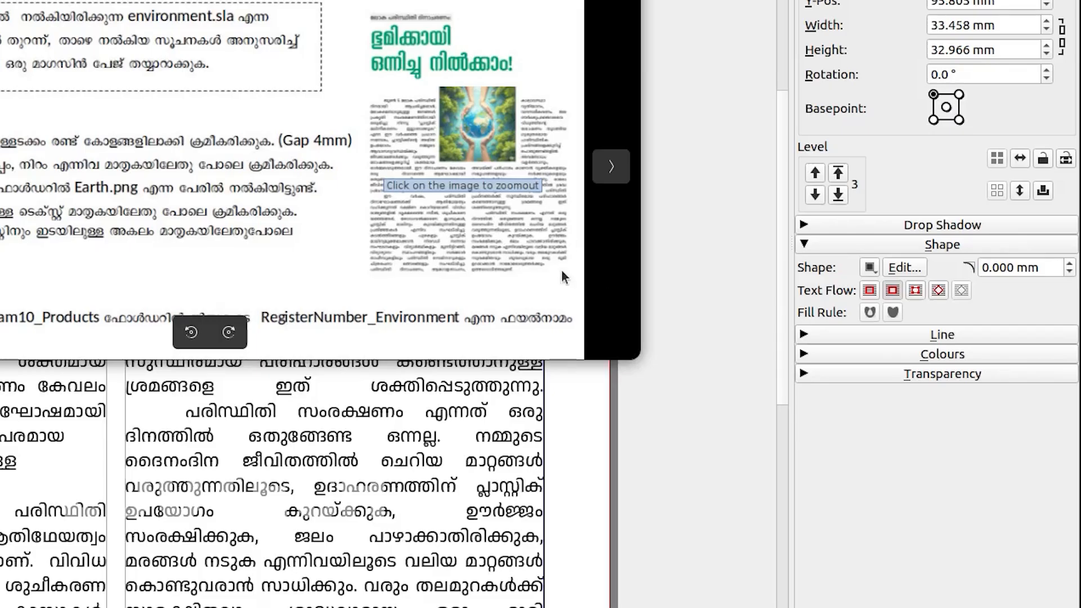
pyautogui.hotkey('alt', 'Tab')
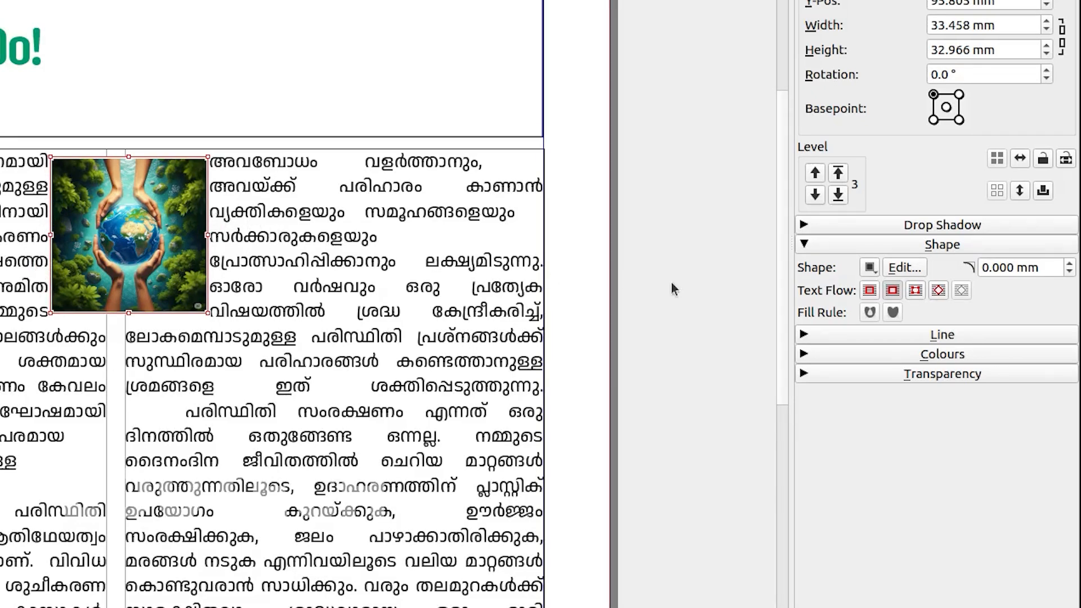
pyautogui.click(900, 268)
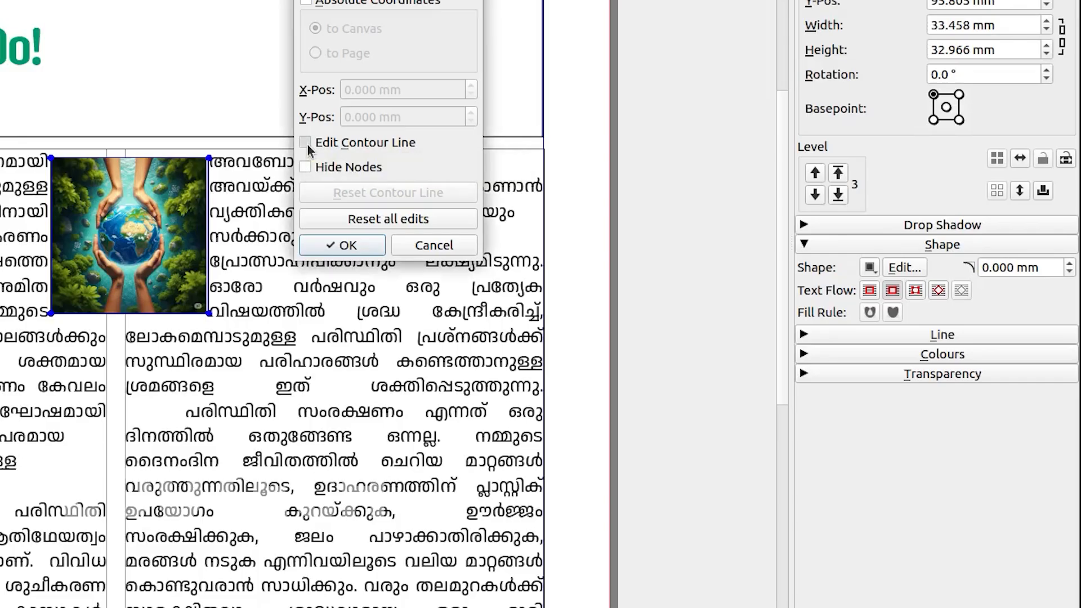
pyautogui.click(305, 143)
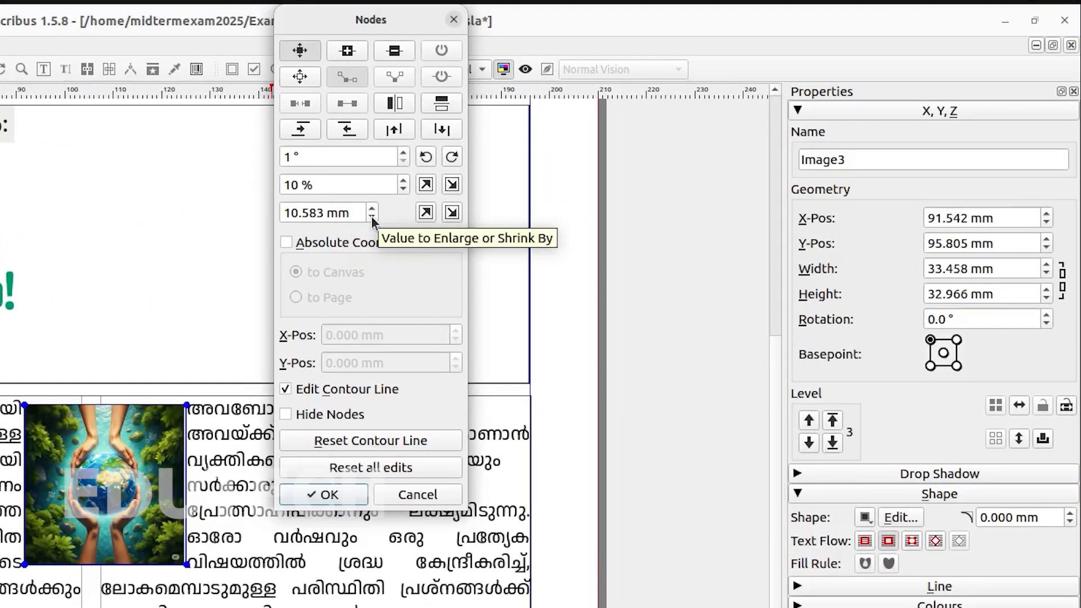
# - Enlarge the contour line around the Earth image by 3.583 mm and apply the edit
pyautogui.click(372, 218)
pyautogui.click(372, 218)
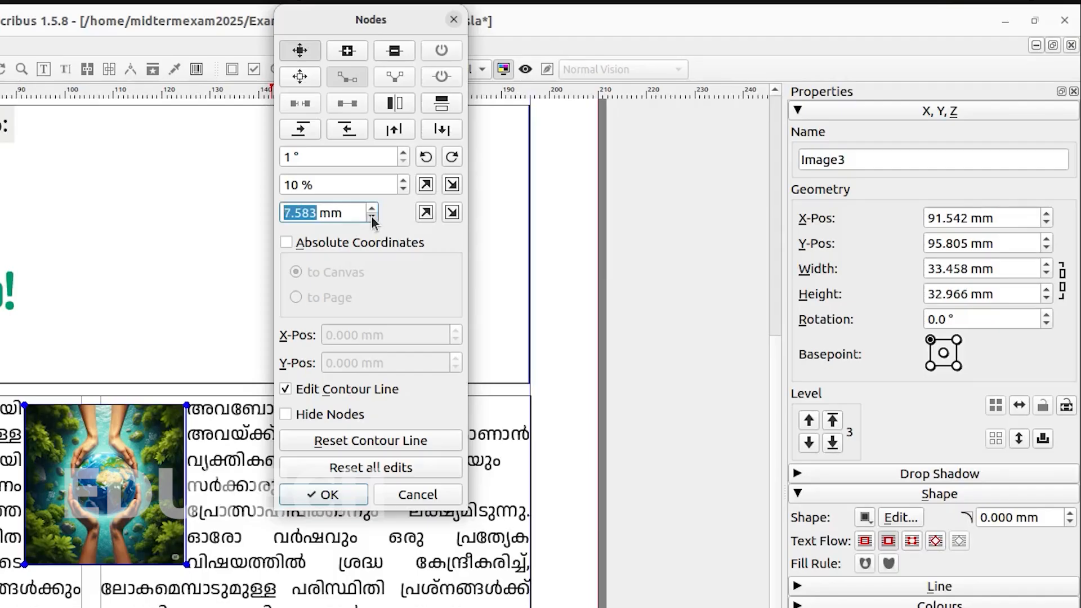
pyautogui.click(373, 218)
pyautogui.click(374, 219)
pyautogui.click(372, 218)
pyautogui.click(372, 218)
pyautogui.click(352, 209)
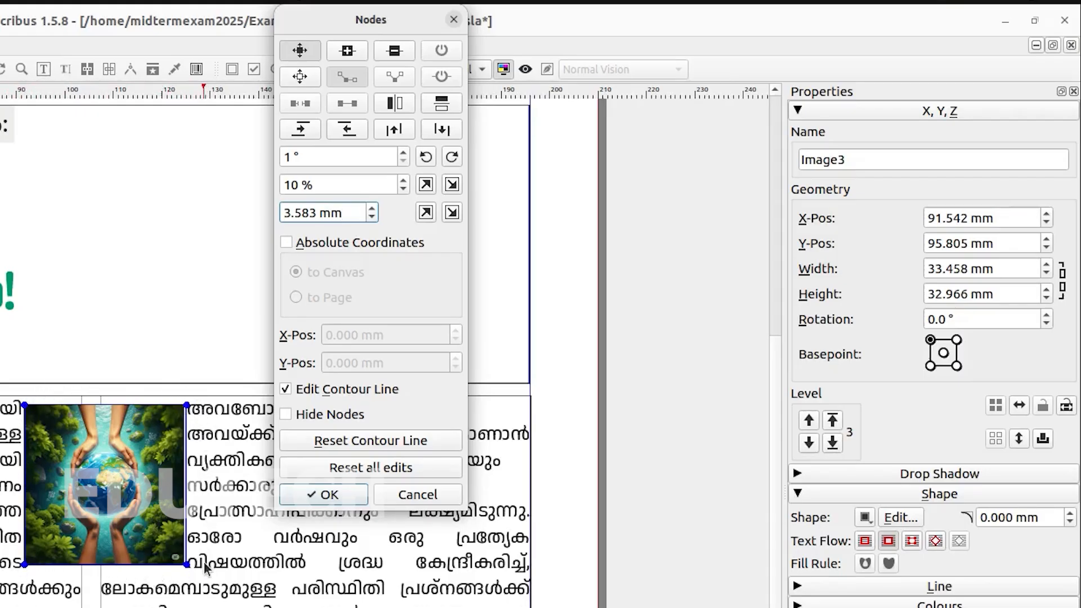
pyautogui.click(427, 214)
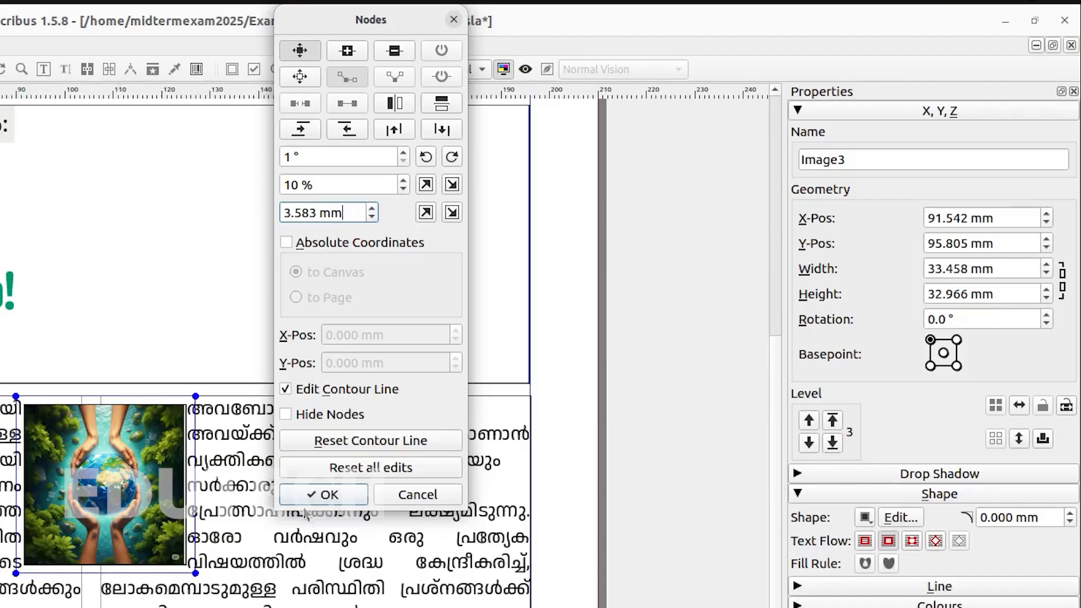
pyautogui.click(307, 498)
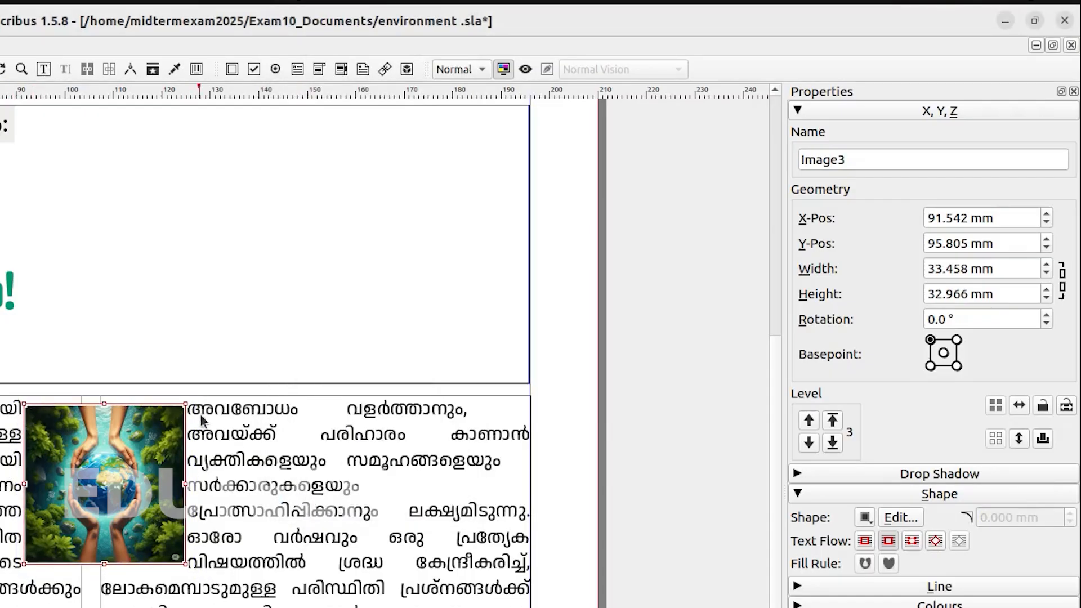
# - Make the body text flow around the Earth image's contour line, and preview the page to compare it with the model
pyautogui.click(934, 542)
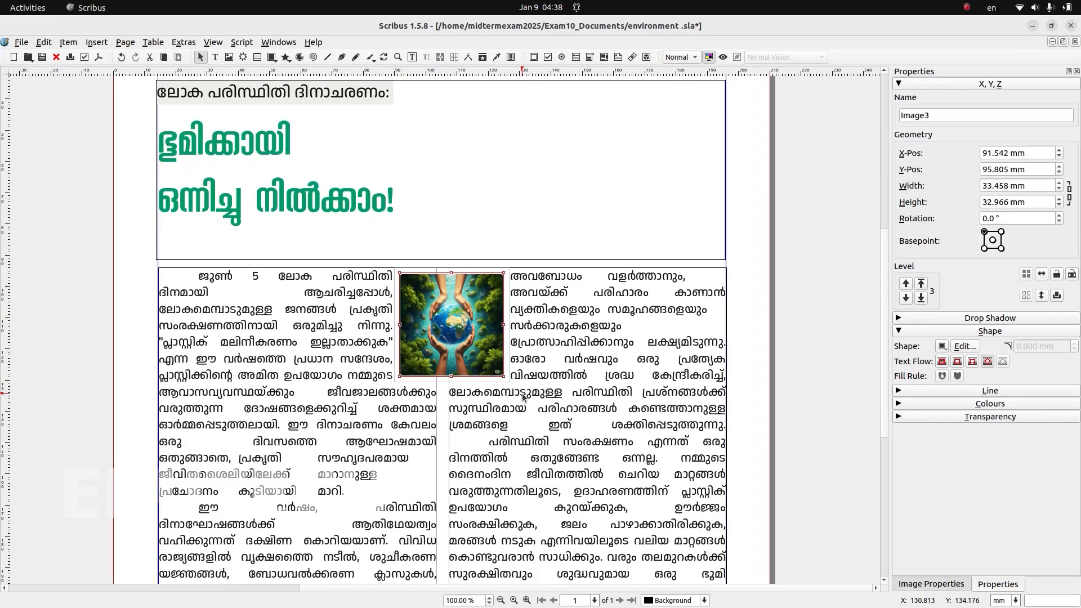
pyautogui.click(451, 444)
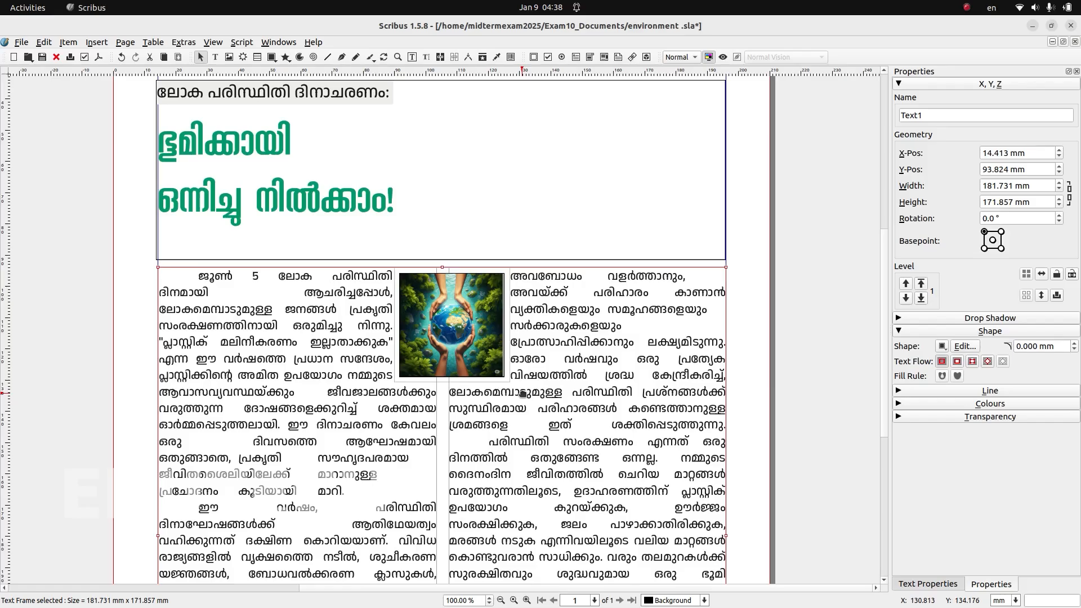
pyautogui.click(722, 58)
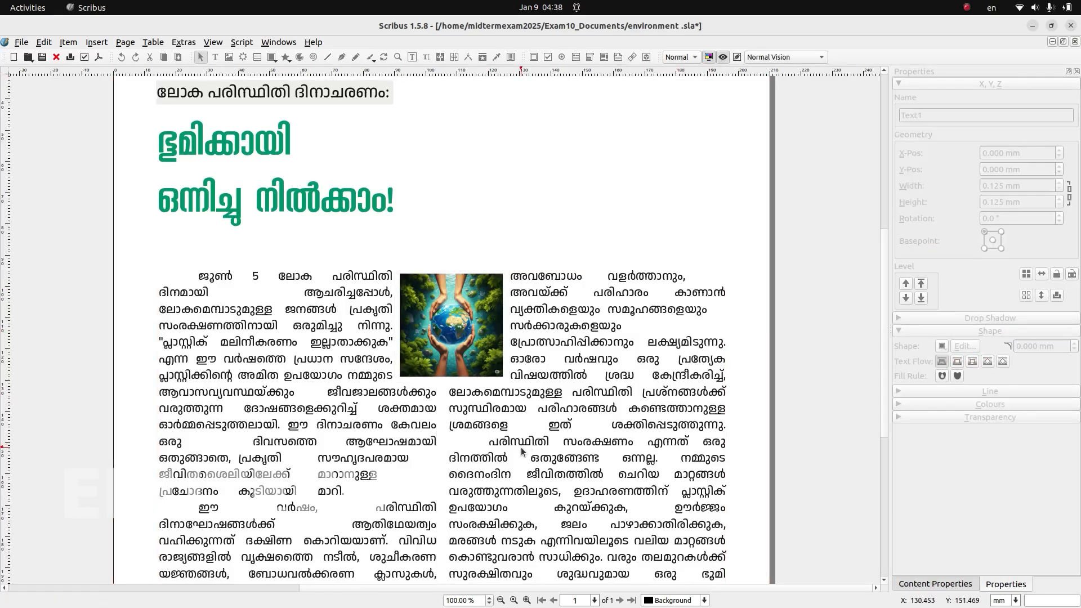
pyautogui.hotkey('alt', 'Tab')
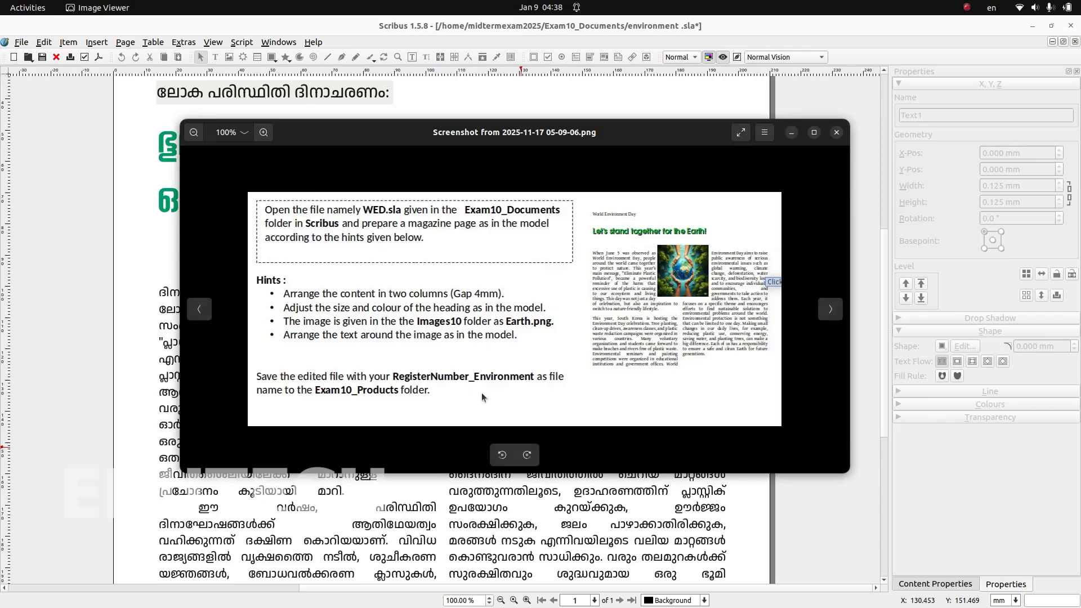
pyautogui.hotkey('alt', 'Tab')
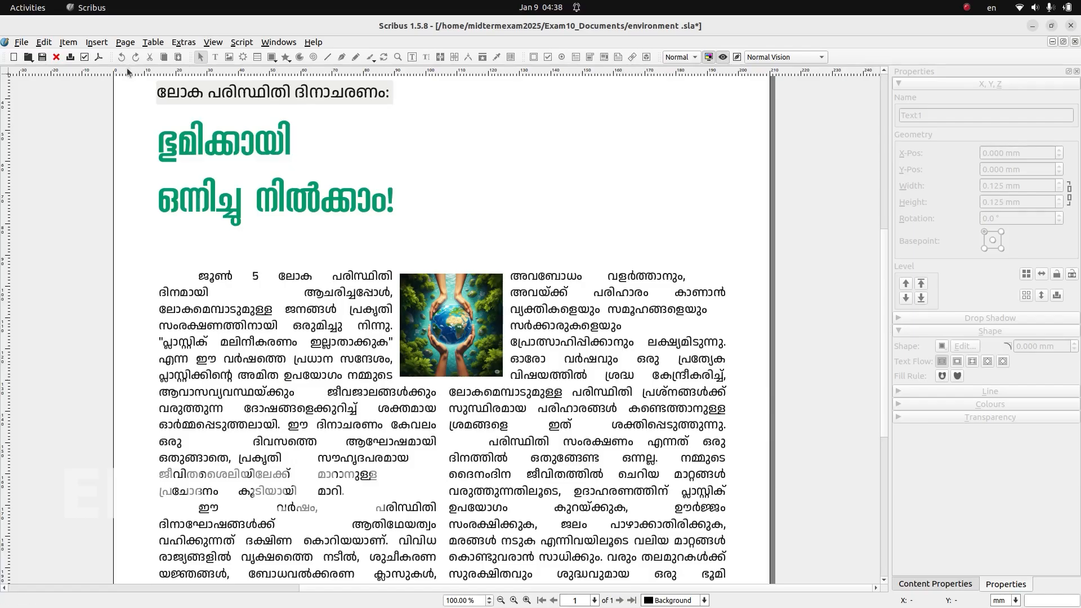
pyautogui.click(721, 57)
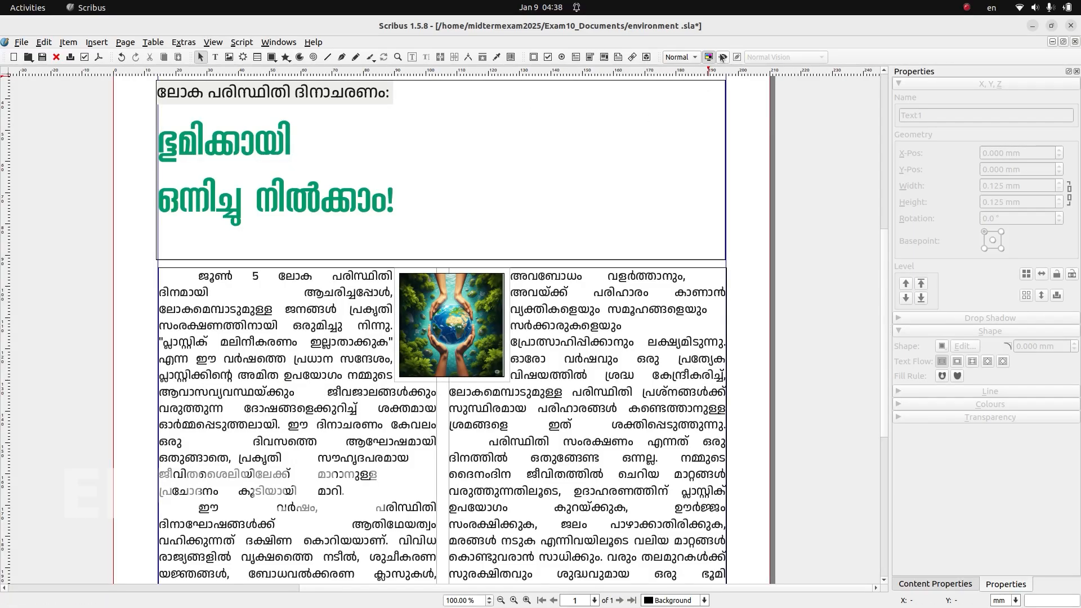
# - Start saving the document as a new file and choose the Exam10_Products folder as its location
pyautogui.click(21, 42)
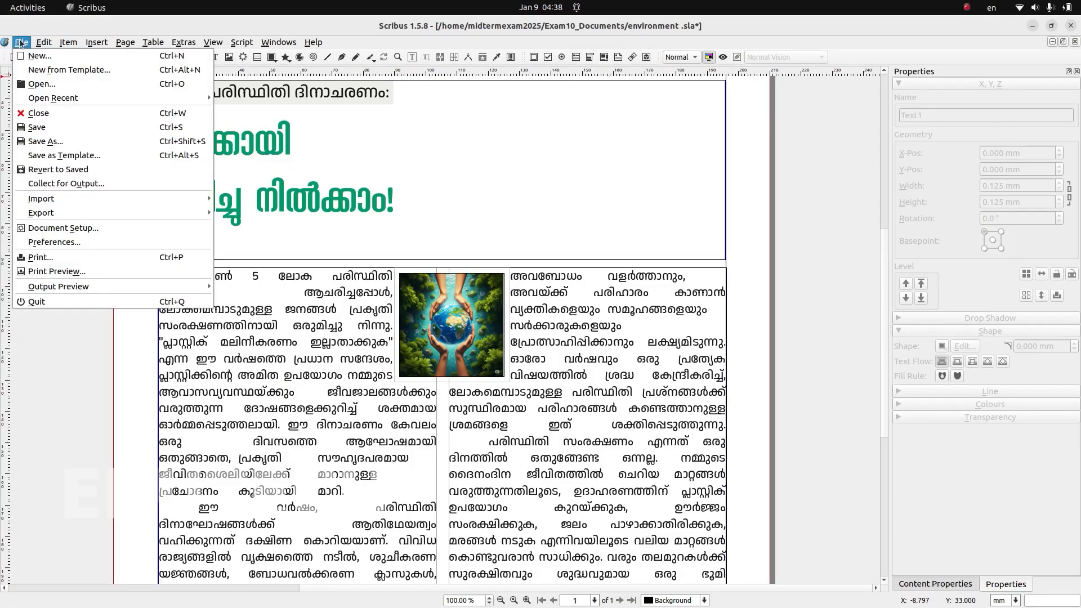
pyautogui.click(21, 44)
pyautogui.click(21, 44)
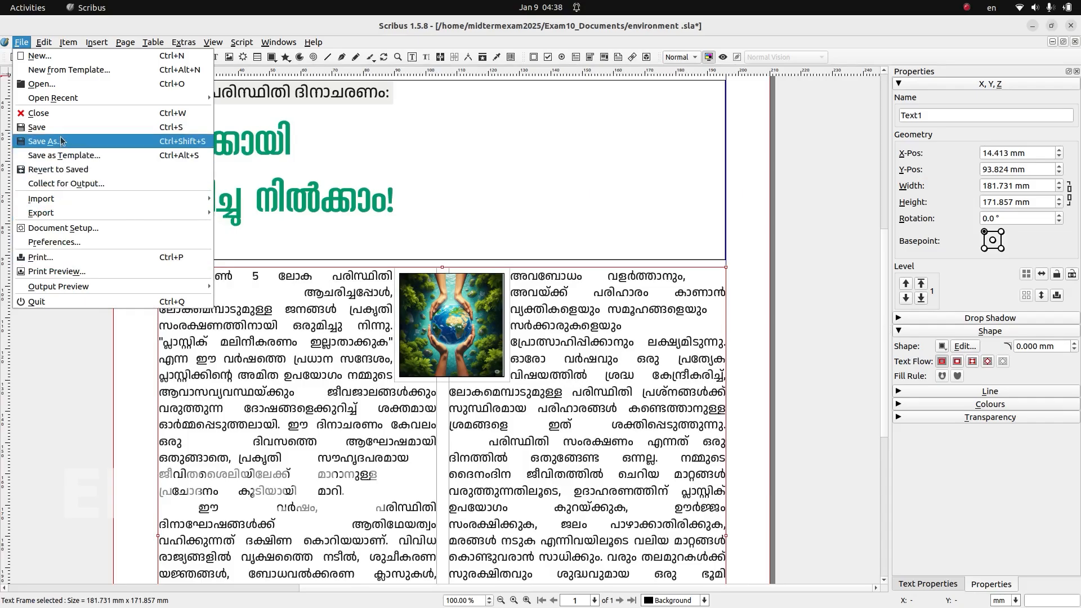
pyautogui.click(61, 139)
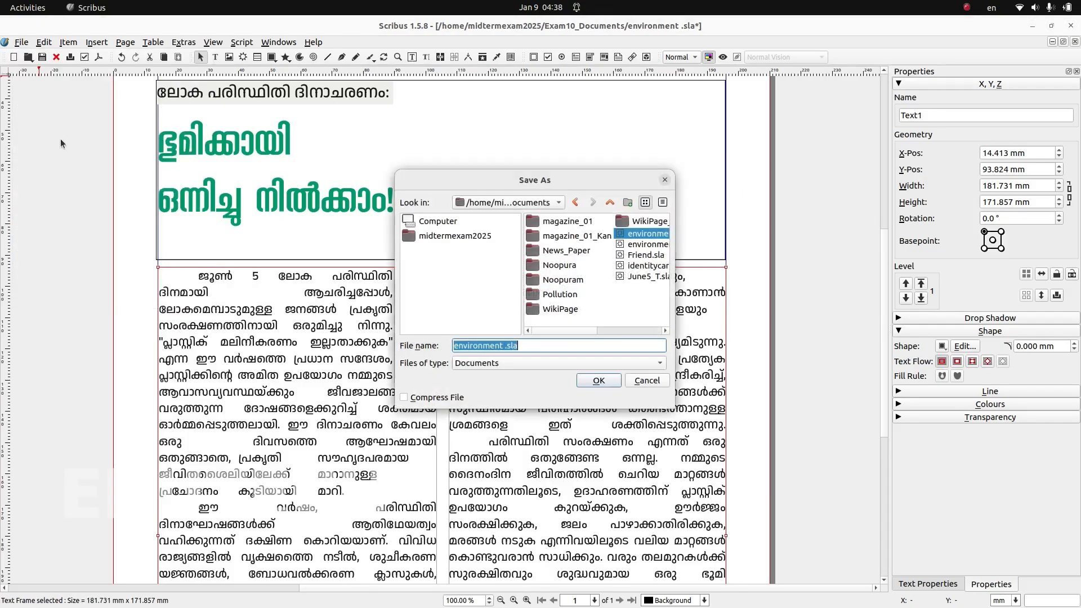
pyautogui.click(448, 237)
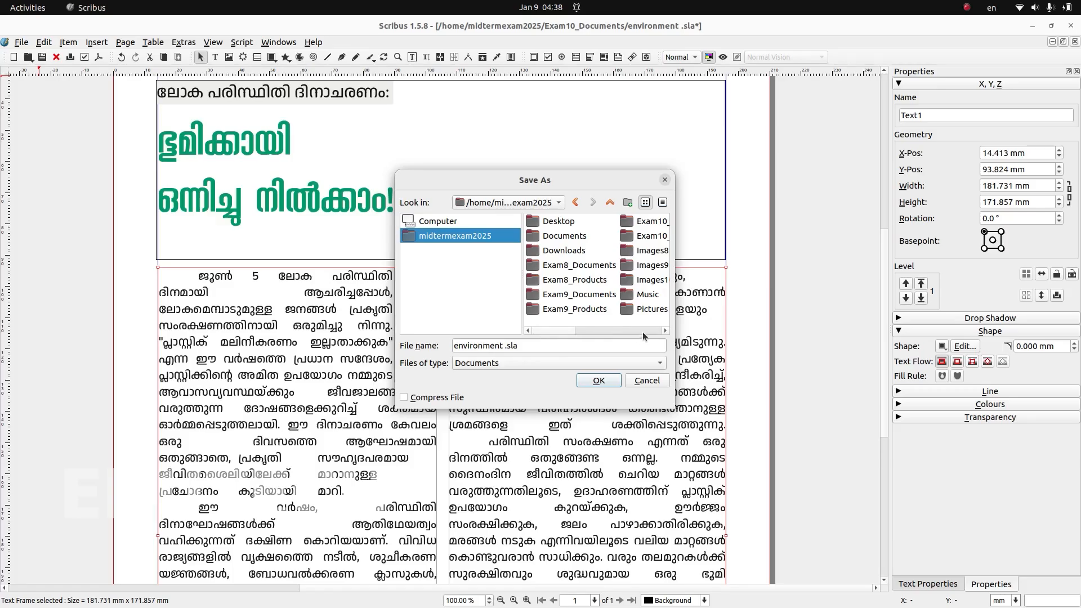
pyautogui.click(665, 331)
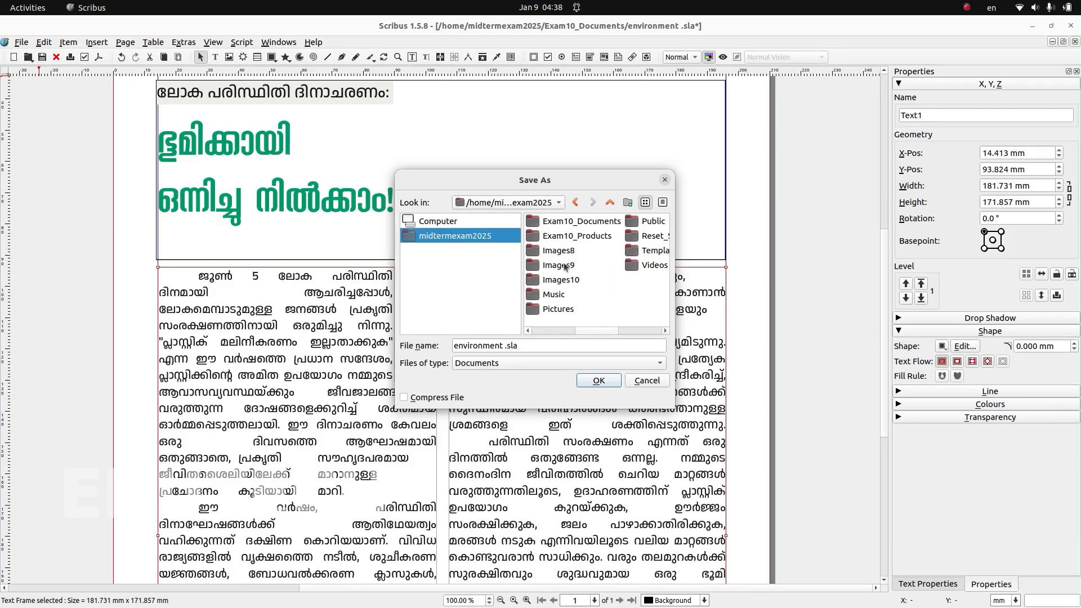
pyautogui.doubleClick(574, 238)
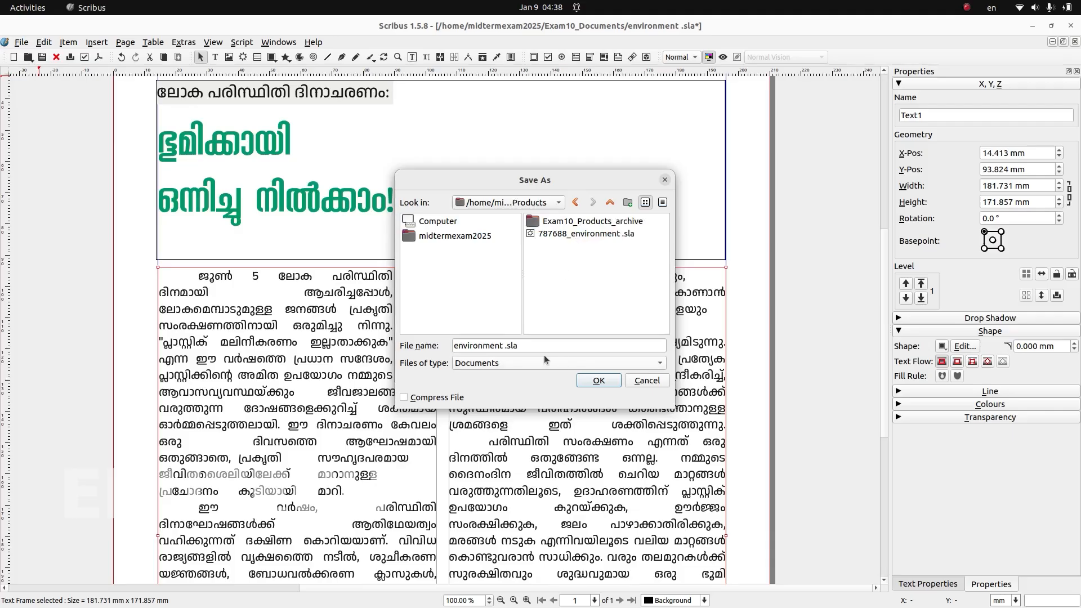
# - Put the register number and an underscore before the file name, capitalise Environment, and save the file
pyautogui.click(497, 345)
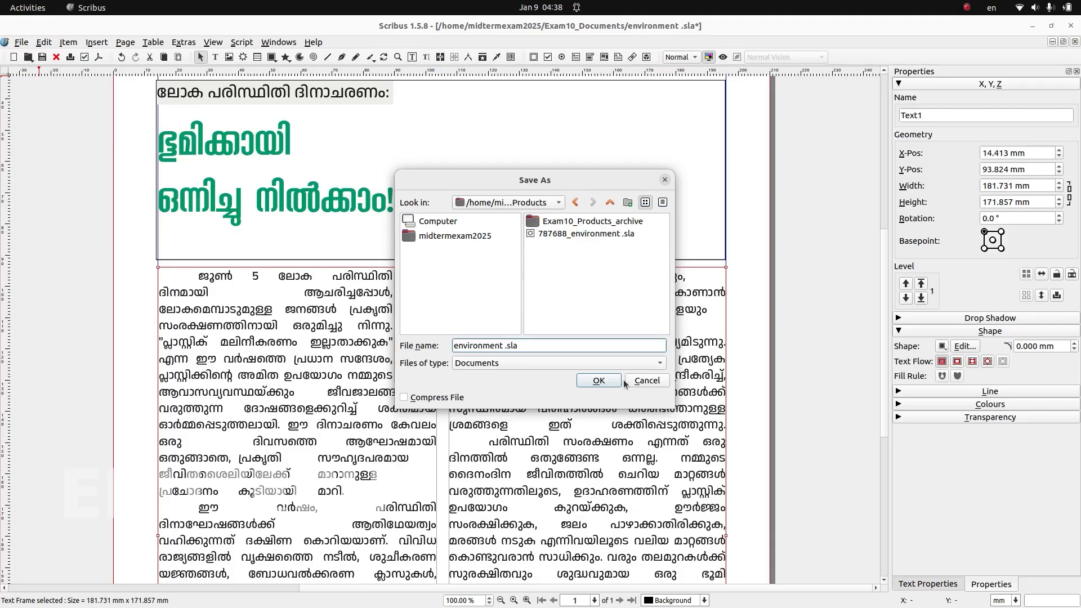
pyautogui.write('76879_')
pyautogui.hotkey('alt', 'Tab')
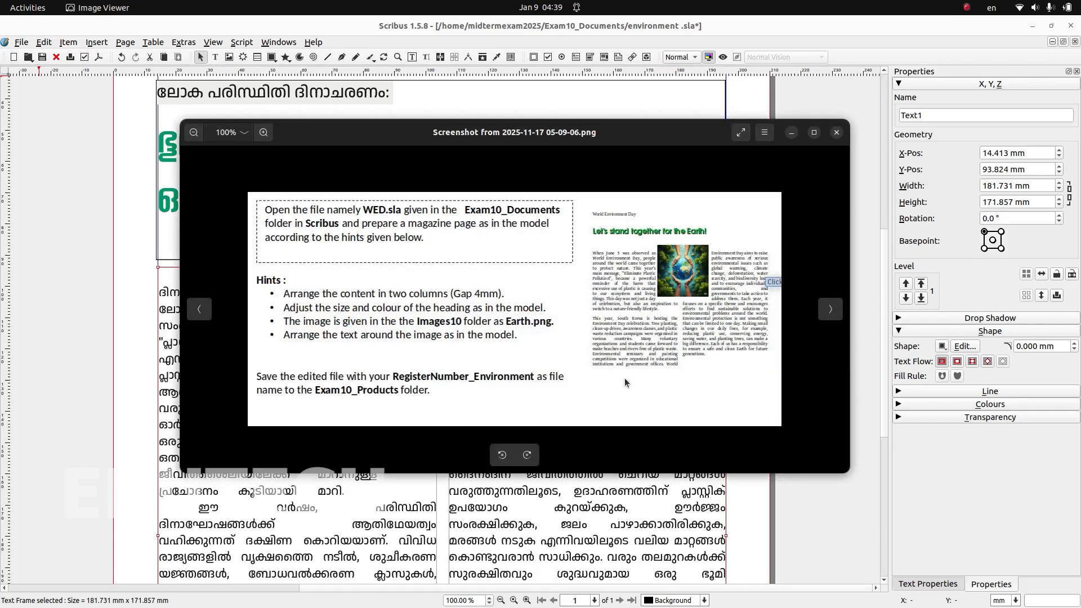
pyautogui.hotkey('alt', 'Tab')
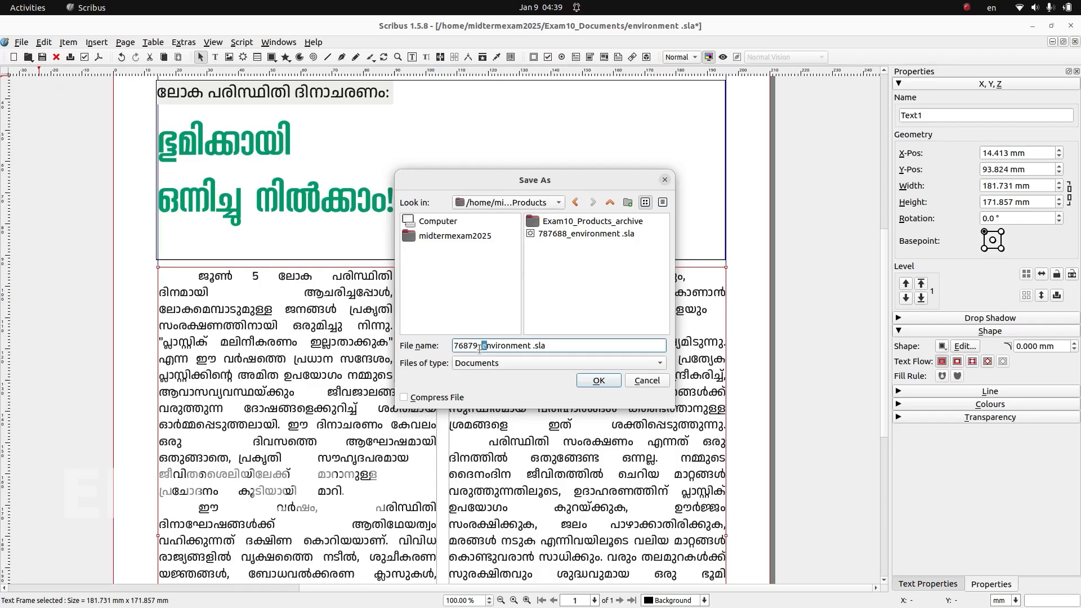
pyautogui.write('E')
pyautogui.click(597, 381)
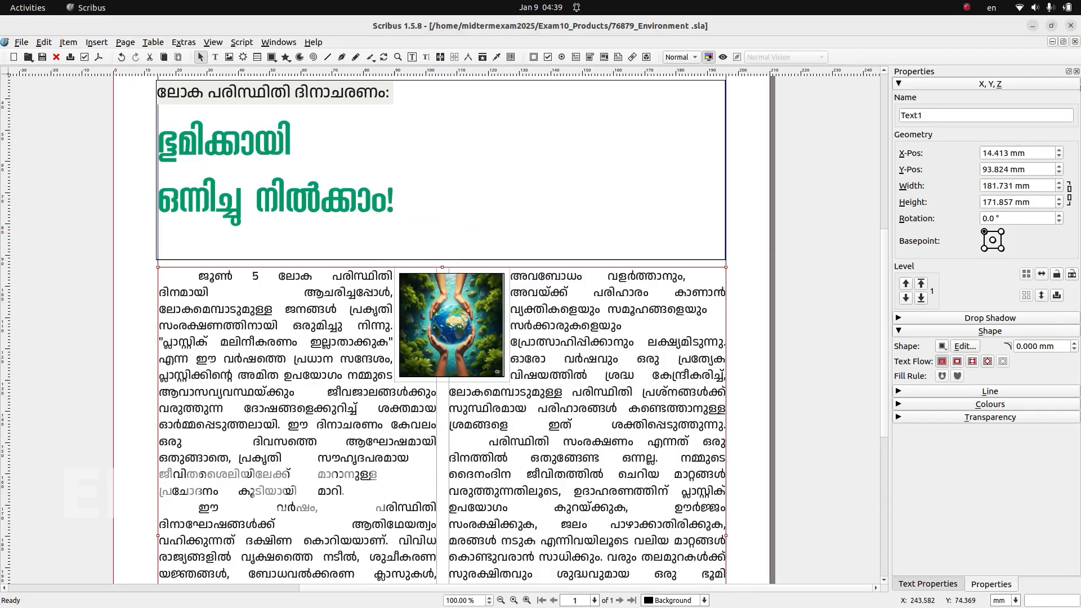